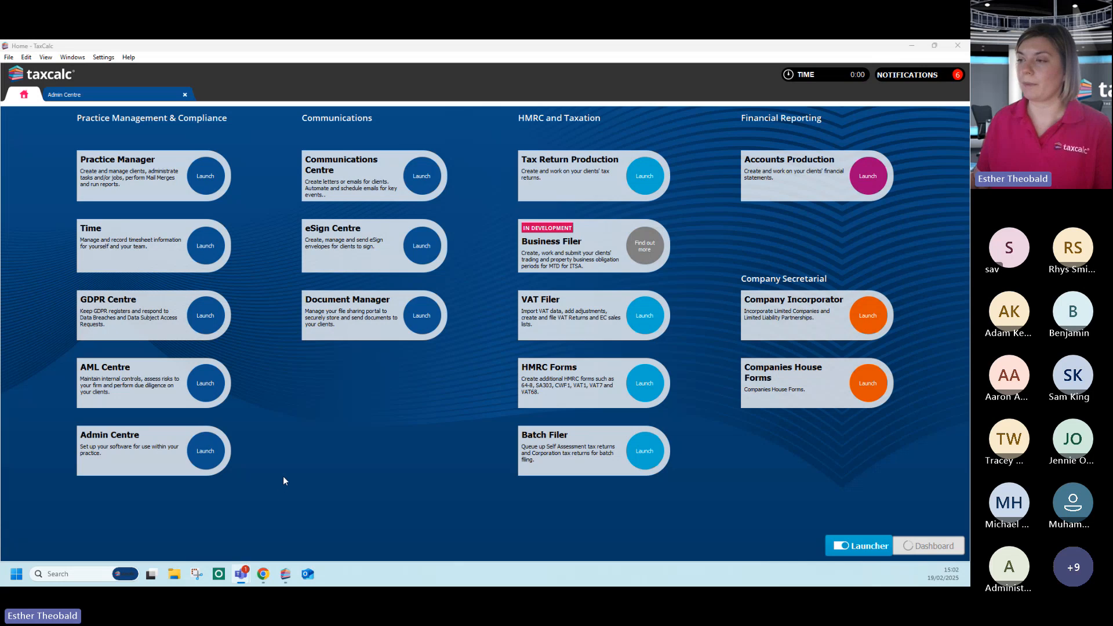
# Step: Open the Manager-role user's record in Admin Centre and view its Working Hours and Rate settings
pyautogui.click(217, 447)
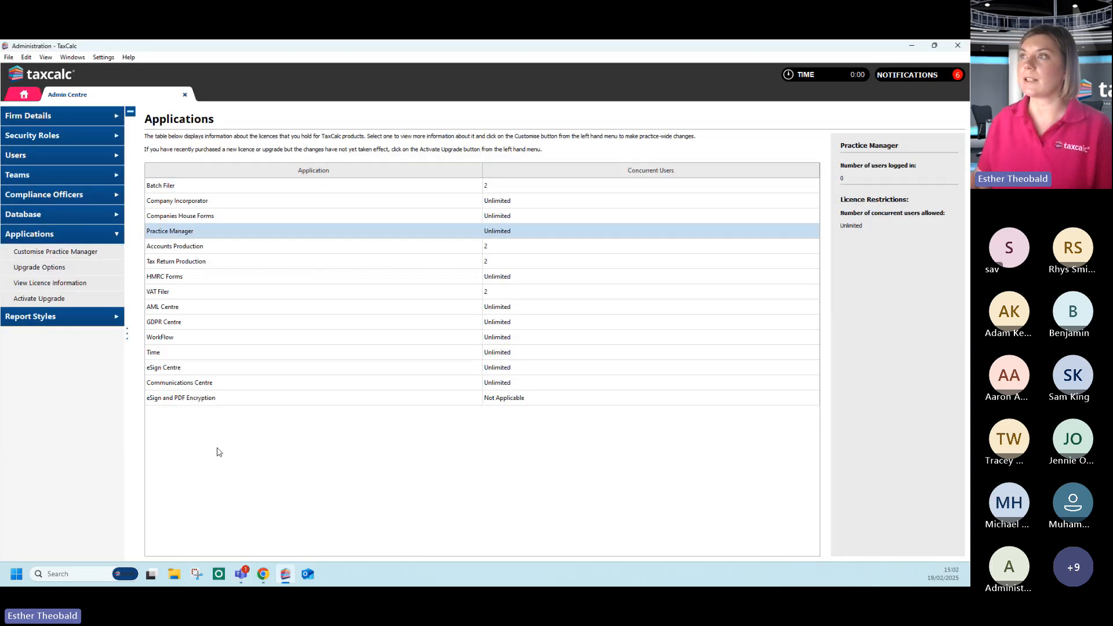
pyautogui.click(52, 156)
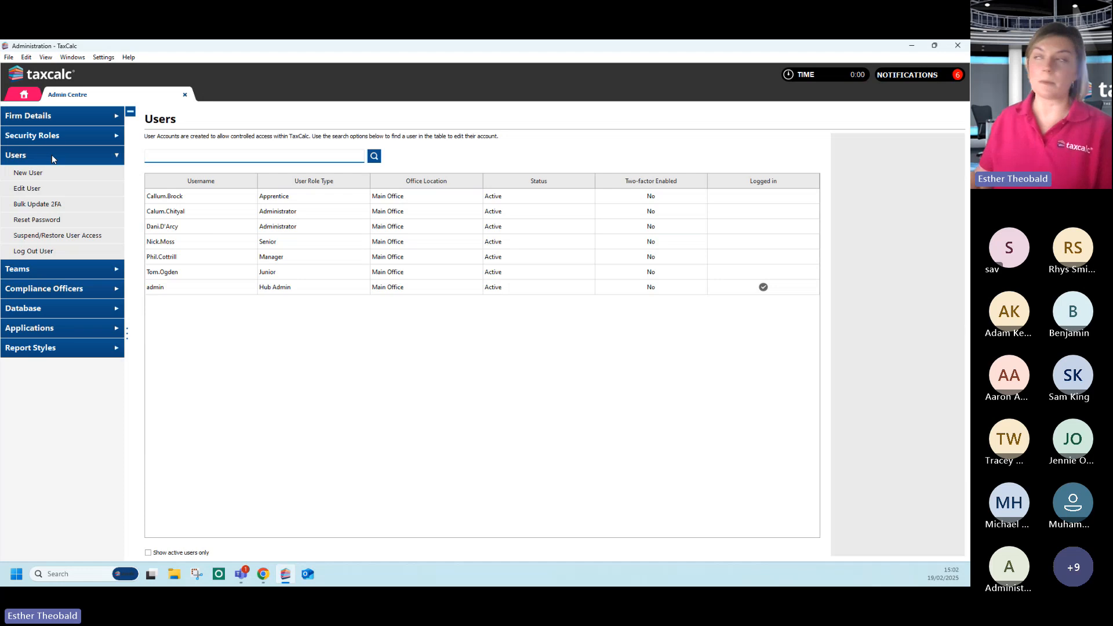
pyautogui.click(280, 259)
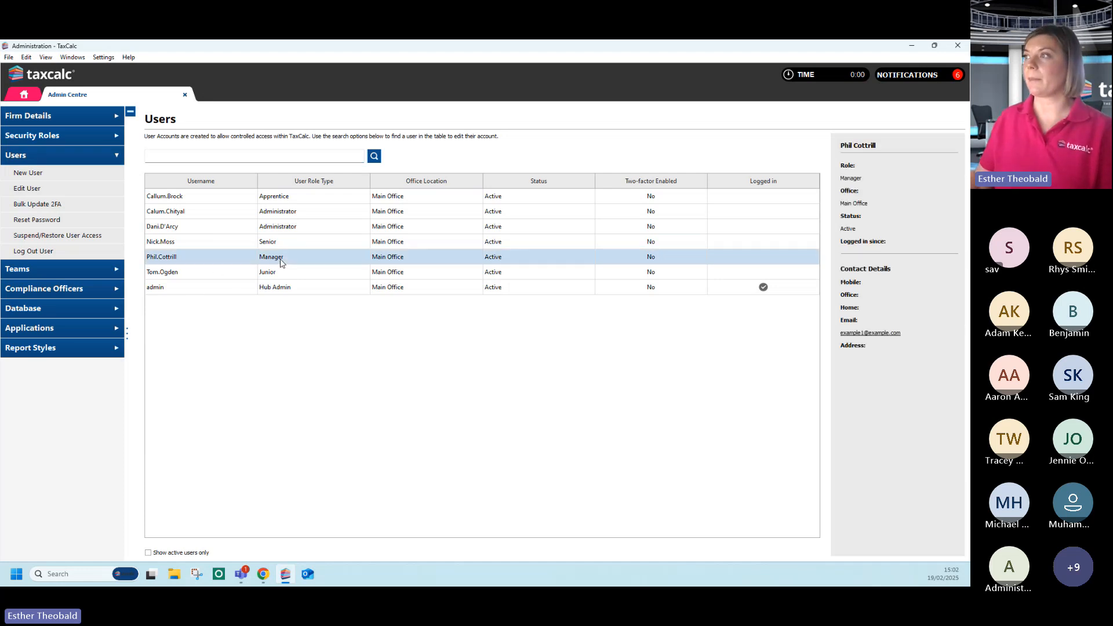
pyautogui.doubleClick(281, 260)
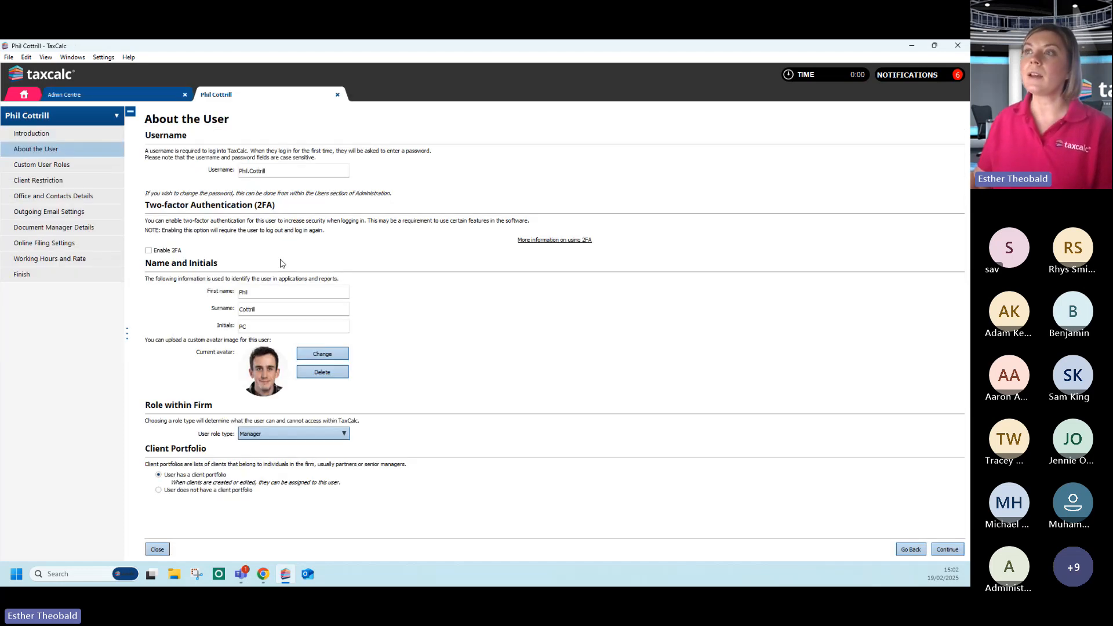
pyautogui.click(99, 259)
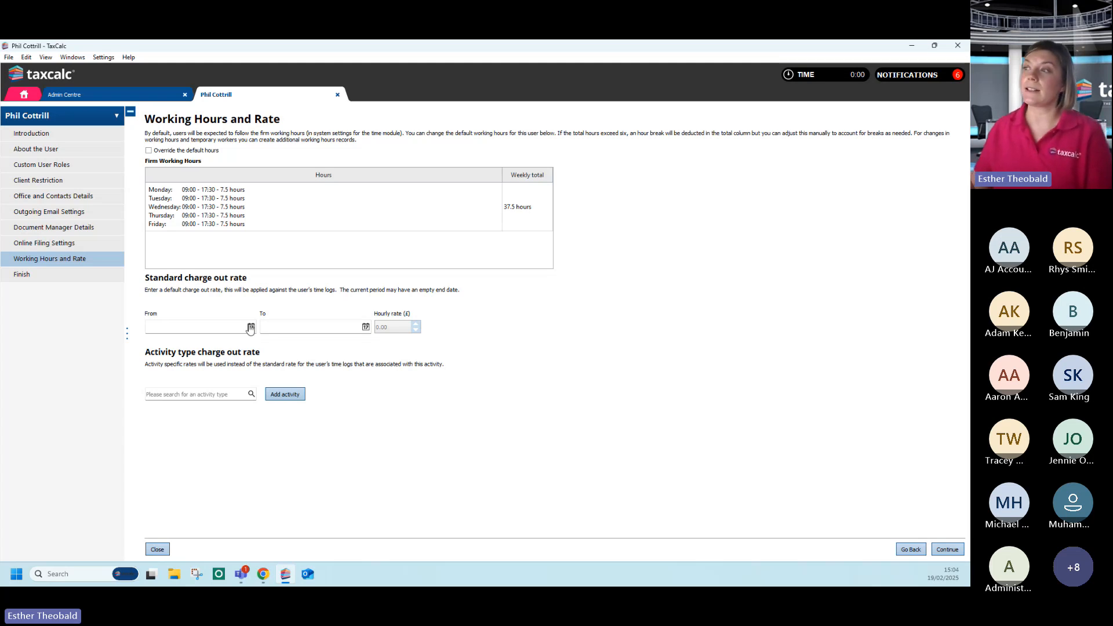
# Step: Set the user's standard charge out rate to £50.00 per hour from 19/02/2025 to 31/03/2025
pyautogui.click(251, 327)
pyautogui.click(213, 398)
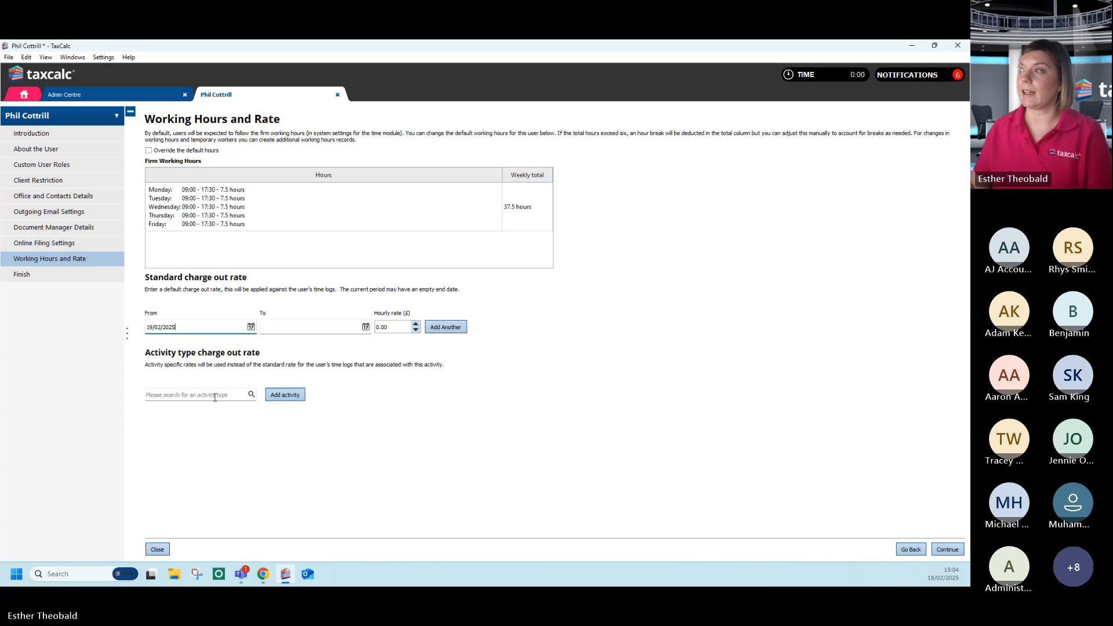
pyautogui.click(366, 327)
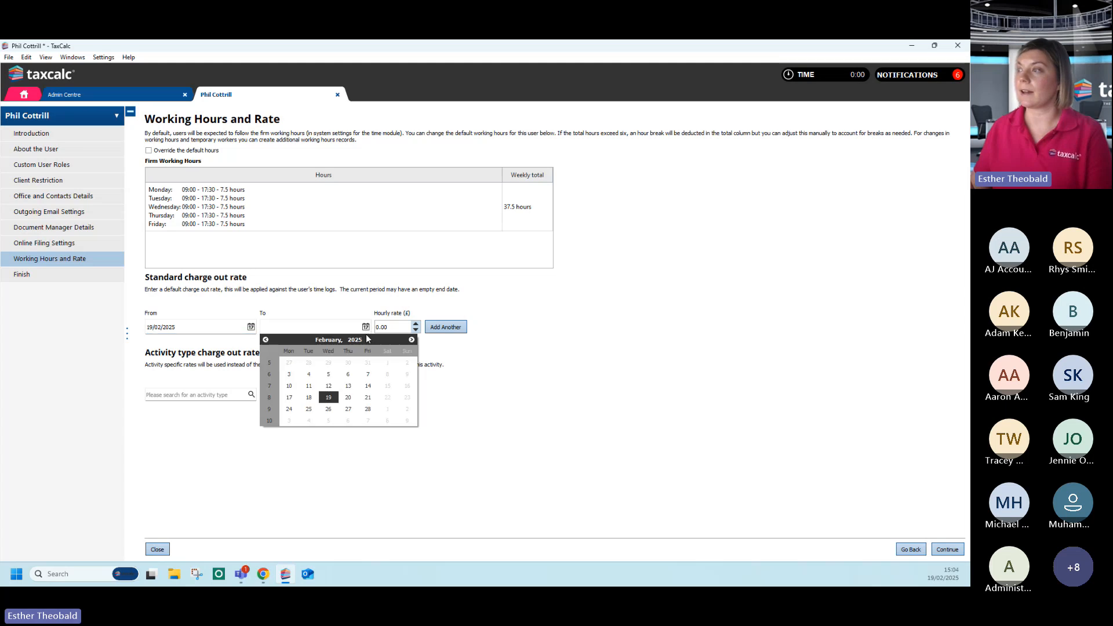
pyautogui.click(411, 340)
pyautogui.click(289, 421)
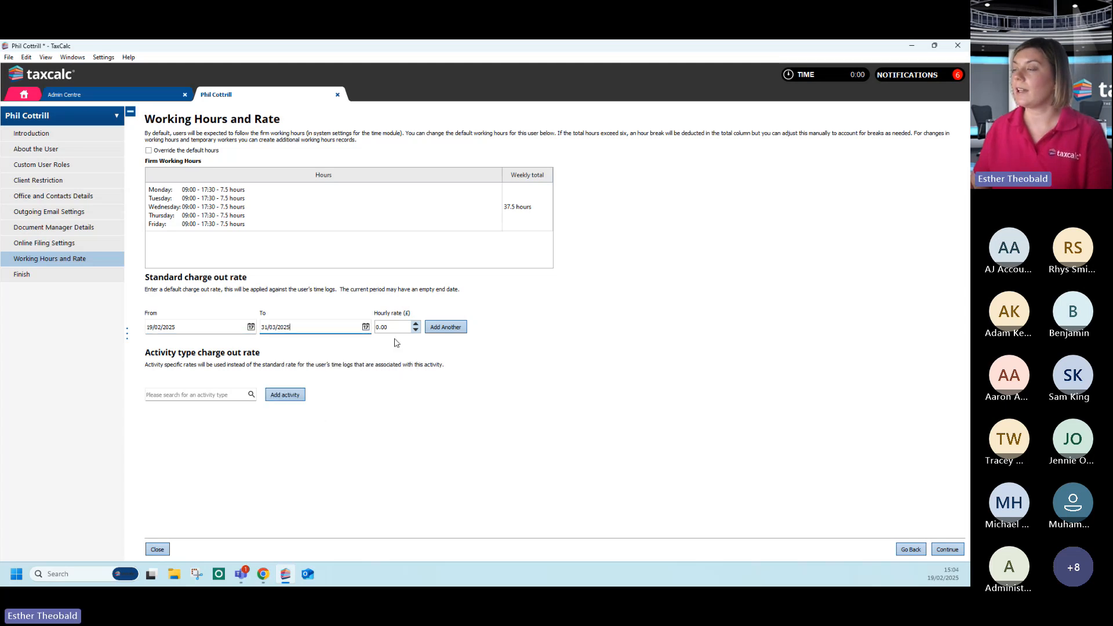
pyautogui.click(377, 327)
pyautogui.write('50')
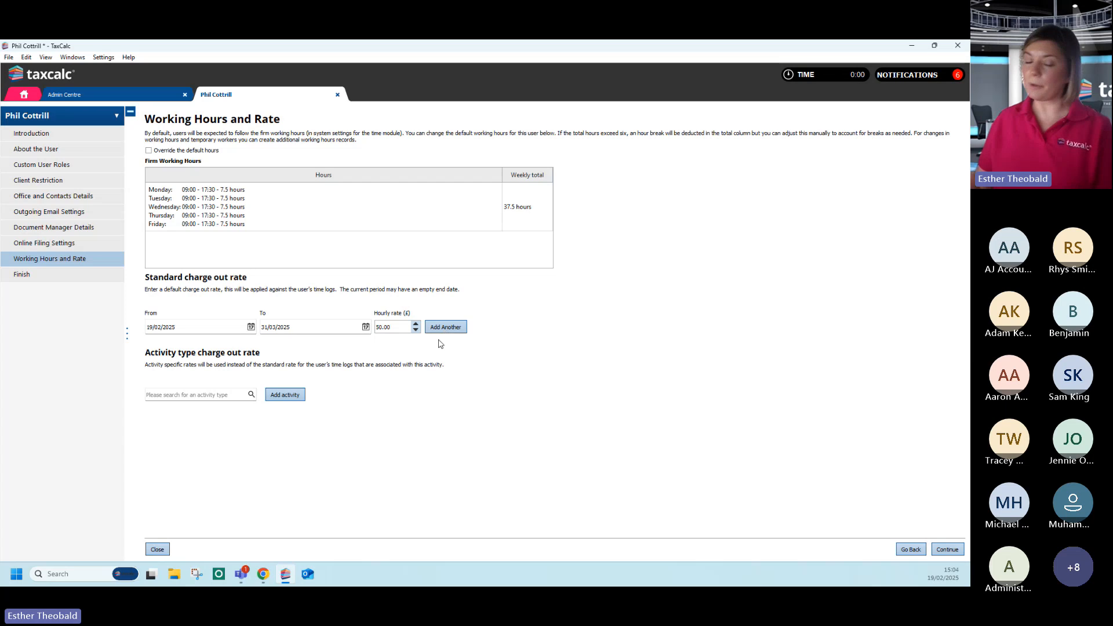
# Step: Add a second standard charge out rate of £75.00 per hour from 01/04/2025 with no end date
pyautogui.click(454, 330)
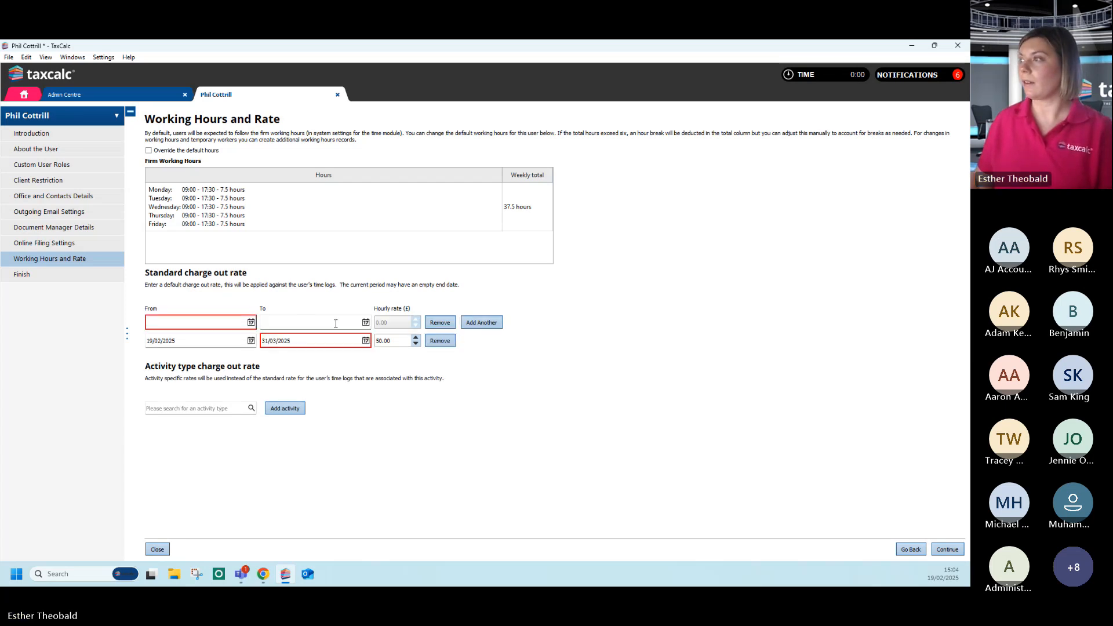
pyautogui.click(251, 322)
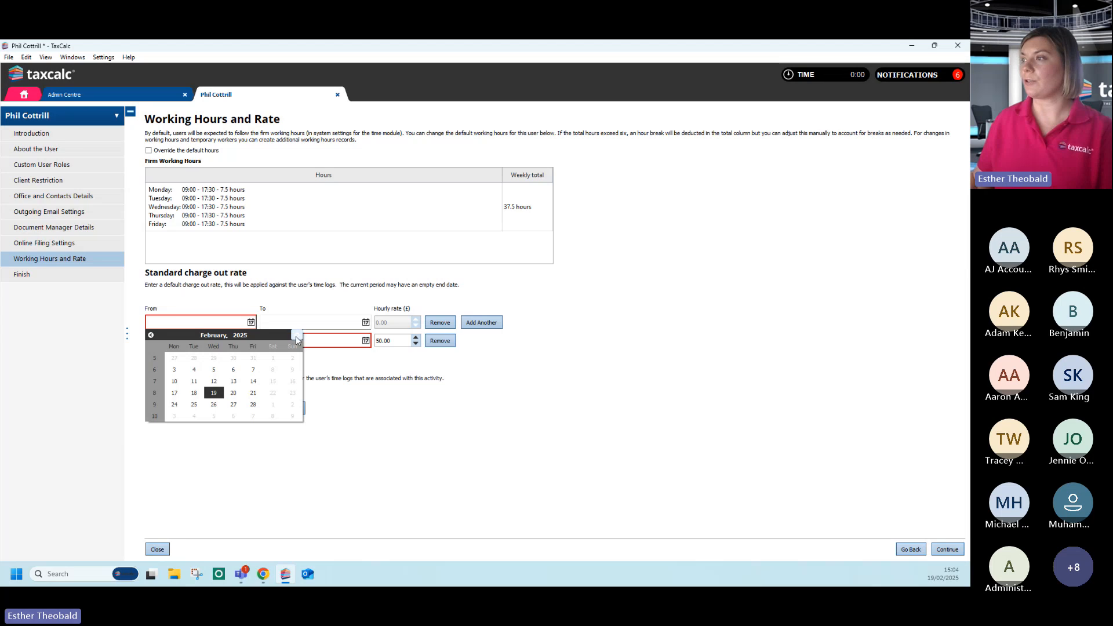
pyautogui.click(297, 336)
pyautogui.click(297, 336)
pyautogui.click(194, 358)
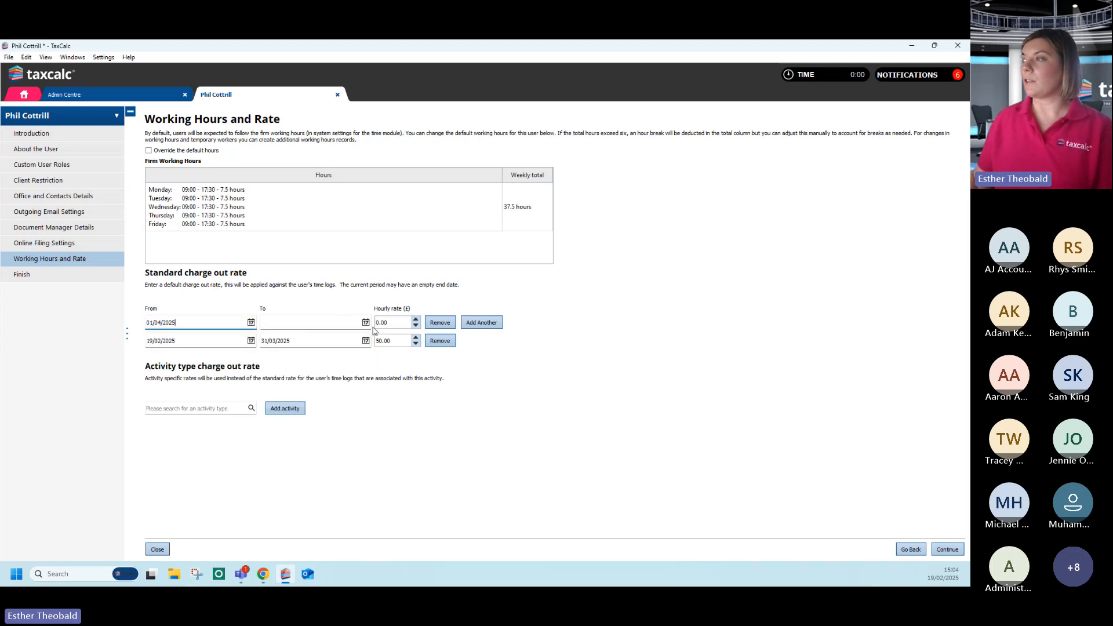
pyautogui.click(409, 323)
pyautogui.write('75')
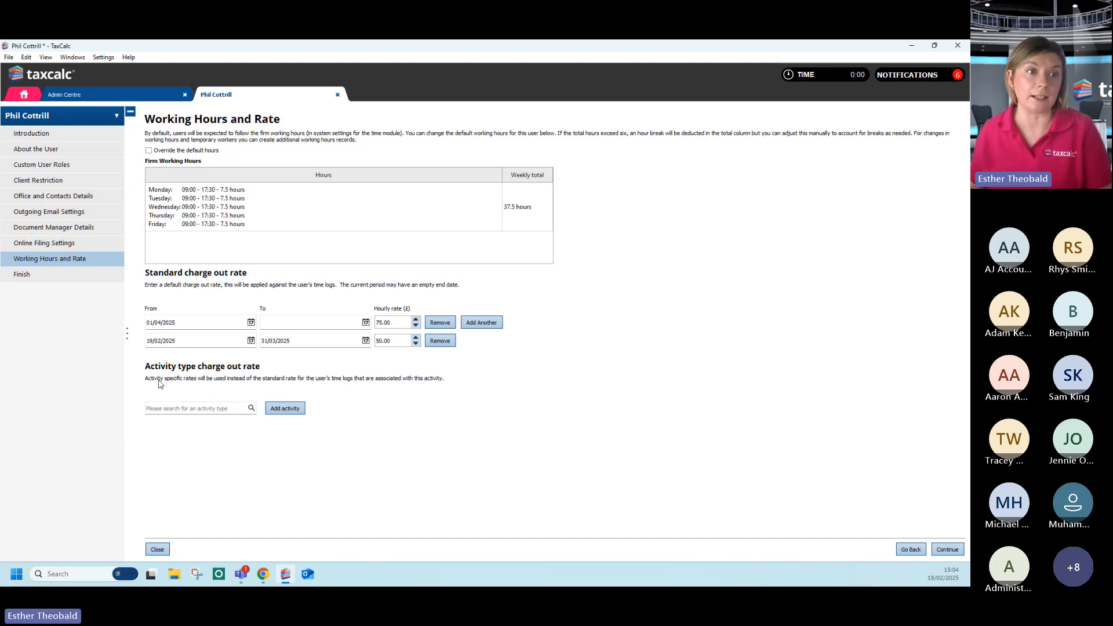
# Step: Add an Annual Accounts activity charge out rate entry for the user, and close the record without saving
pyautogui.click(251, 409)
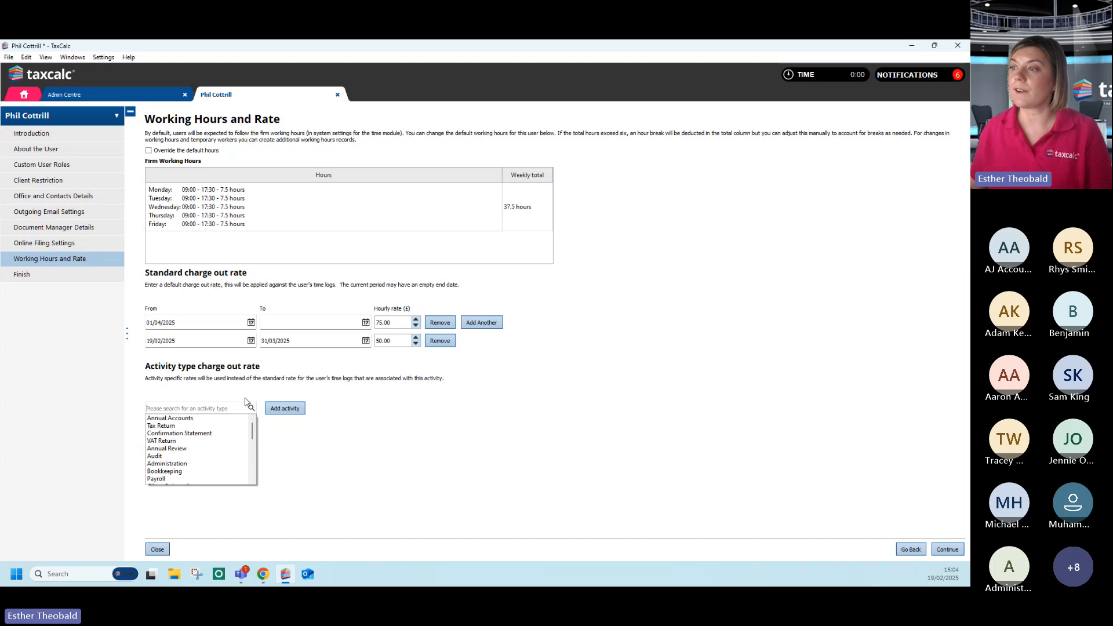
pyautogui.click(207, 418)
pyautogui.click(298, 411)
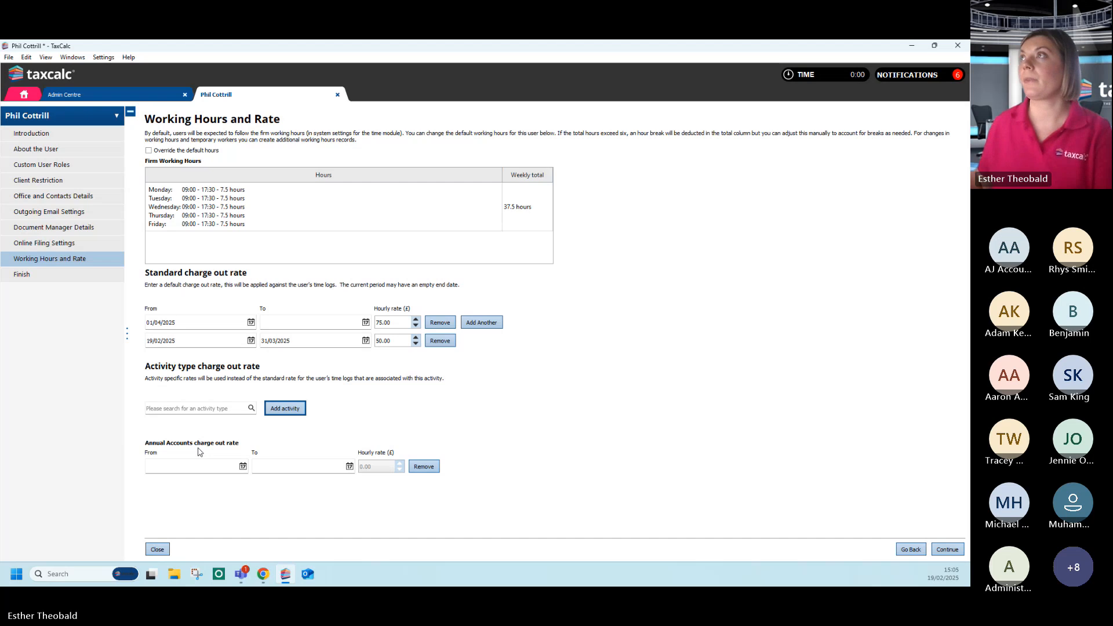
pyautogui.click(338, 95)
pyautogui.click(377, 335)
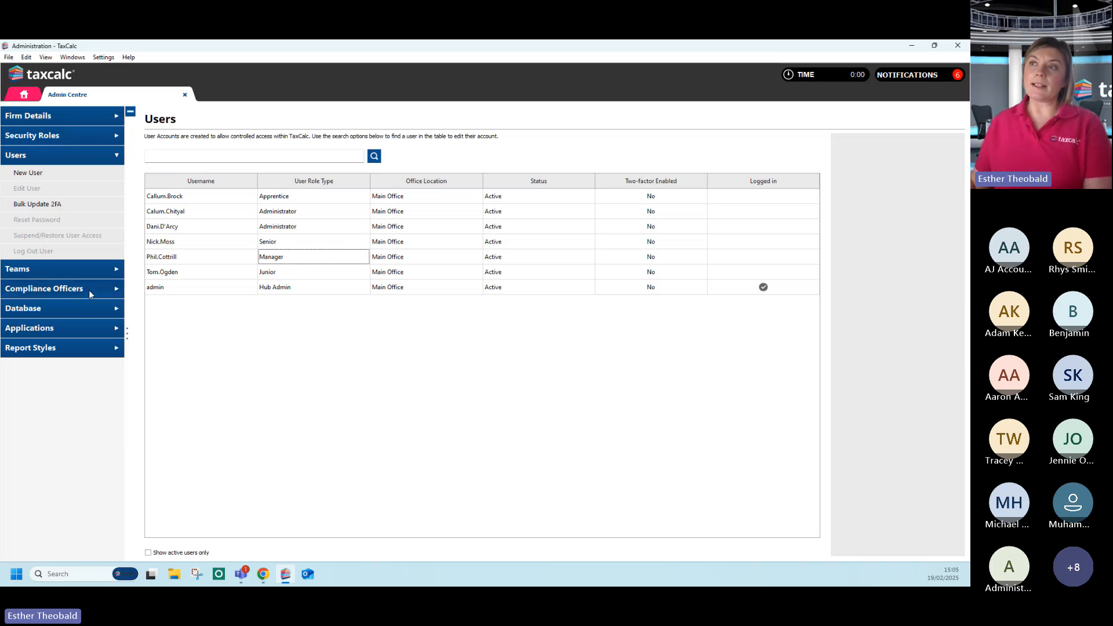
# Step: Customise the Time application's default working hours by setting Monday's end time to 17:00
pyautogui.click(80, 332)
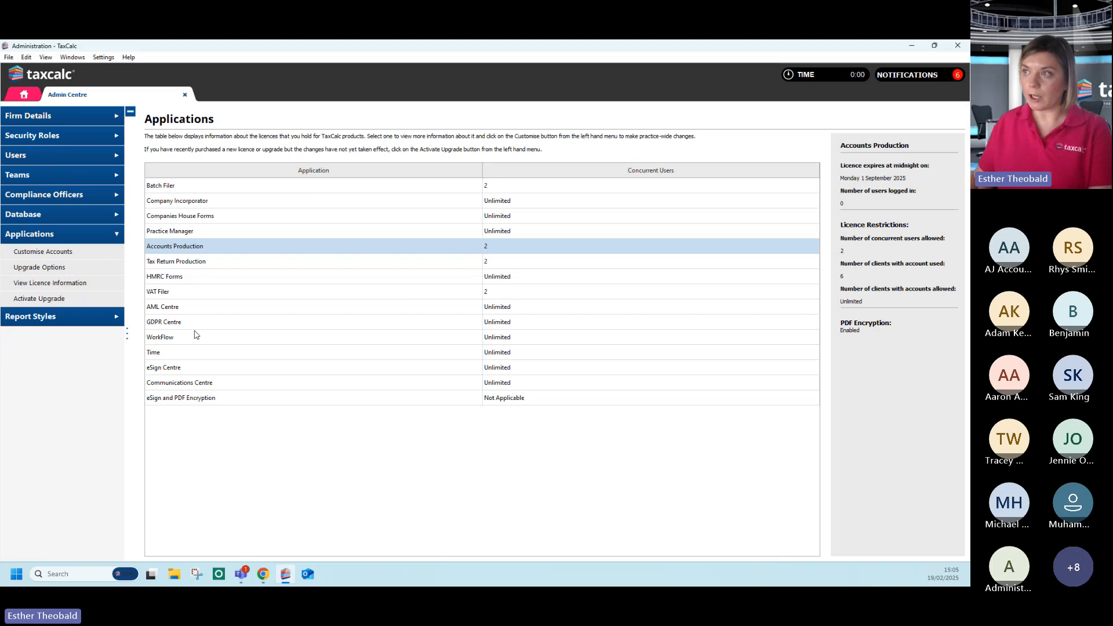
pyautogui.doubleClick(183, 353)
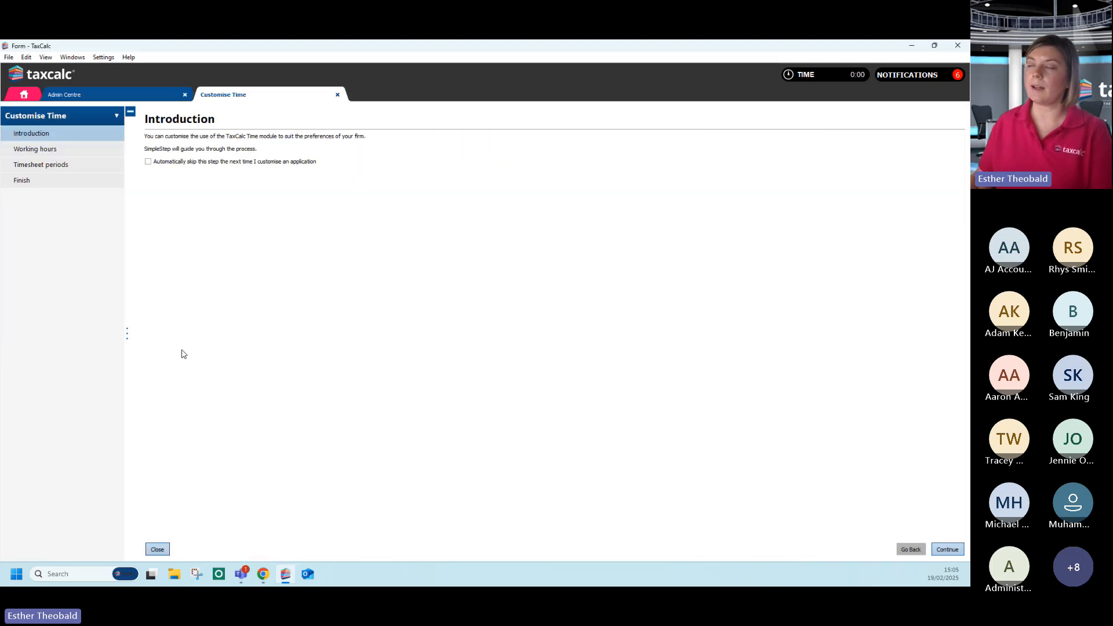
pyautogui.click(77, 149)
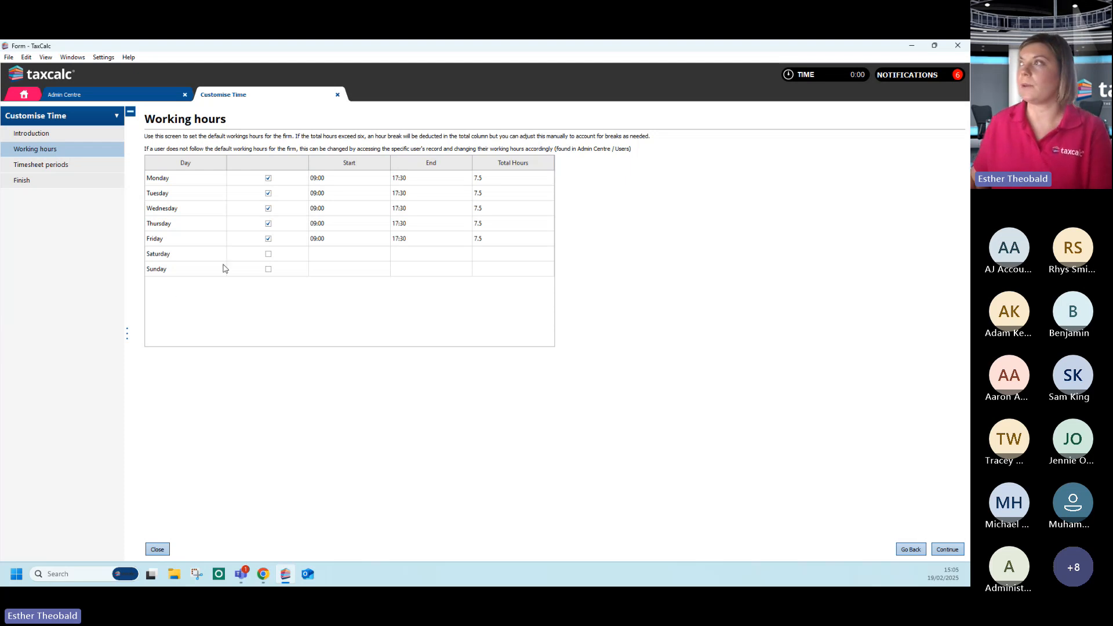
pyautogui.click(407, 181)
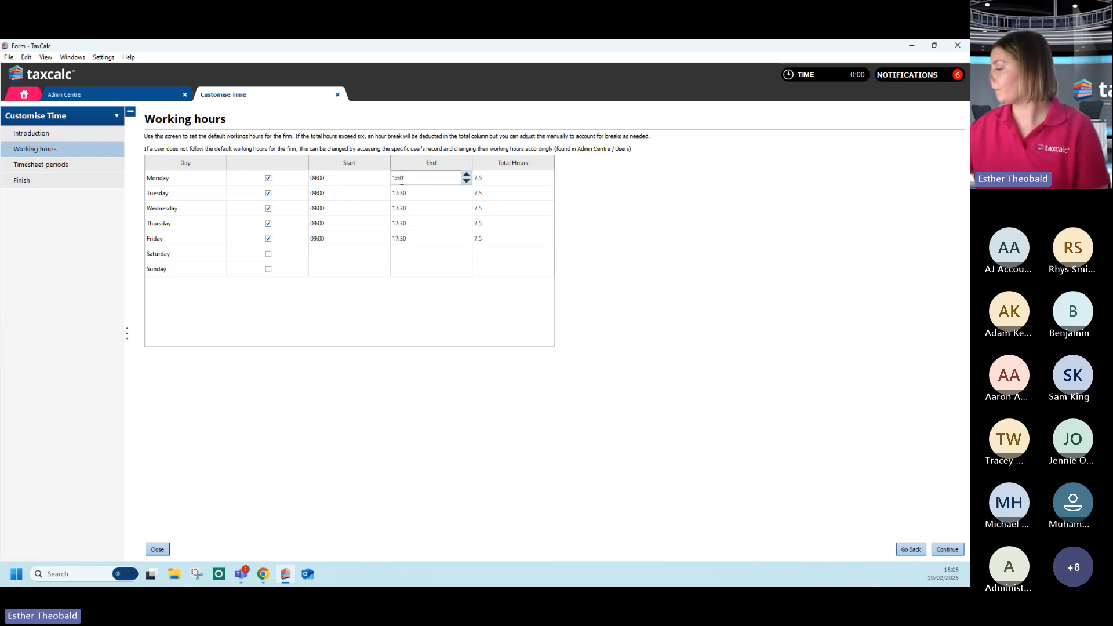
pyautogui.write('700')
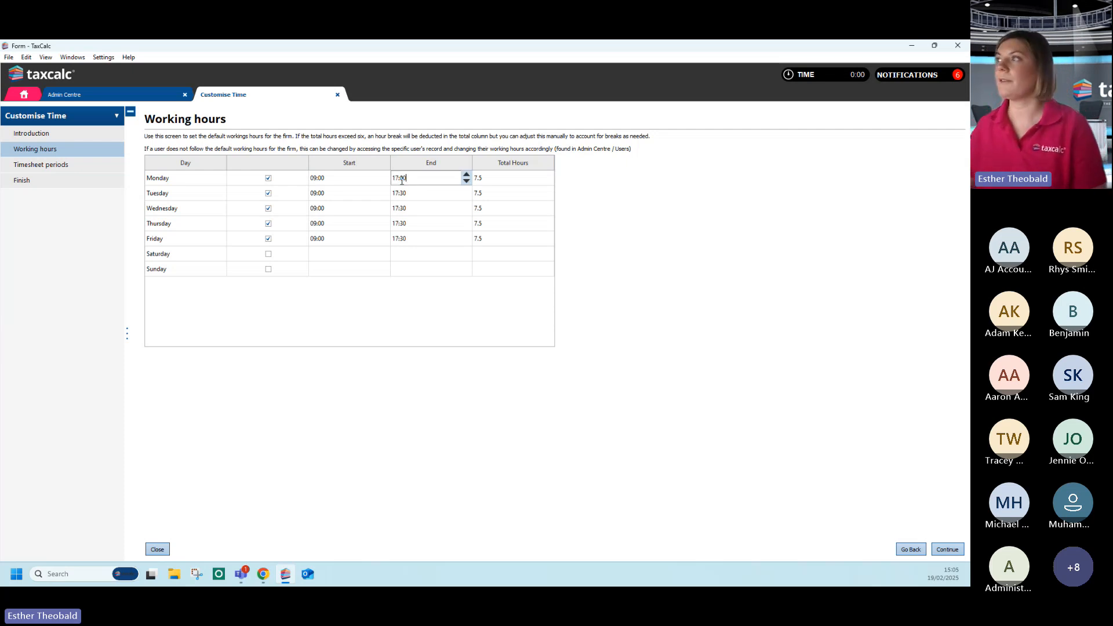
pyautogui.click(619, 320)
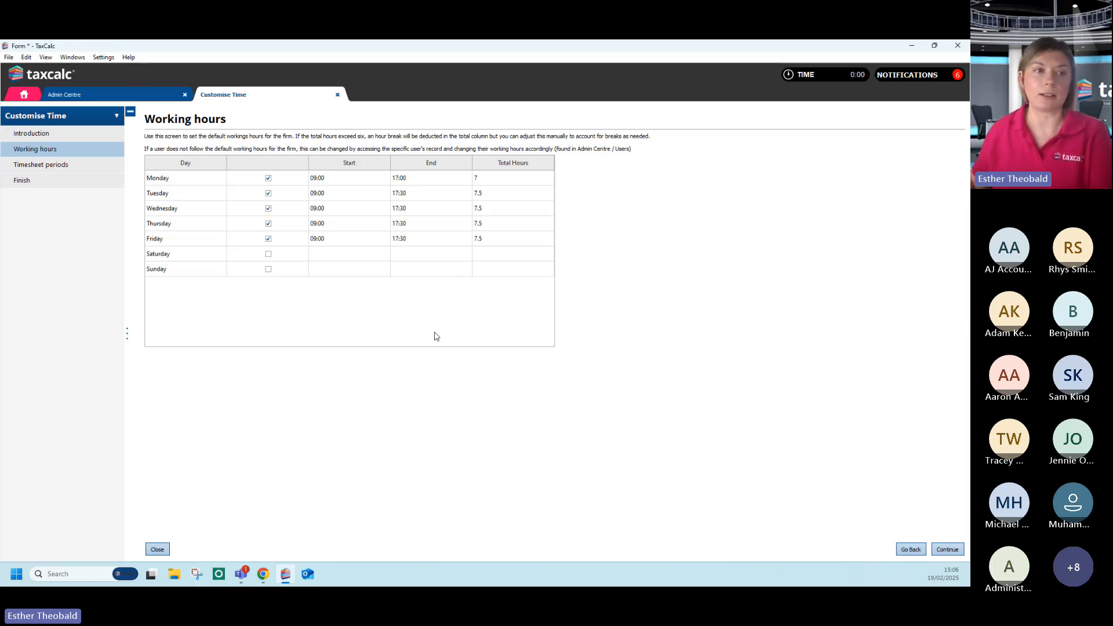
# Step: Review the available timesheet period options and close the Time customisation without saving
pyautogui.click(90, 169)
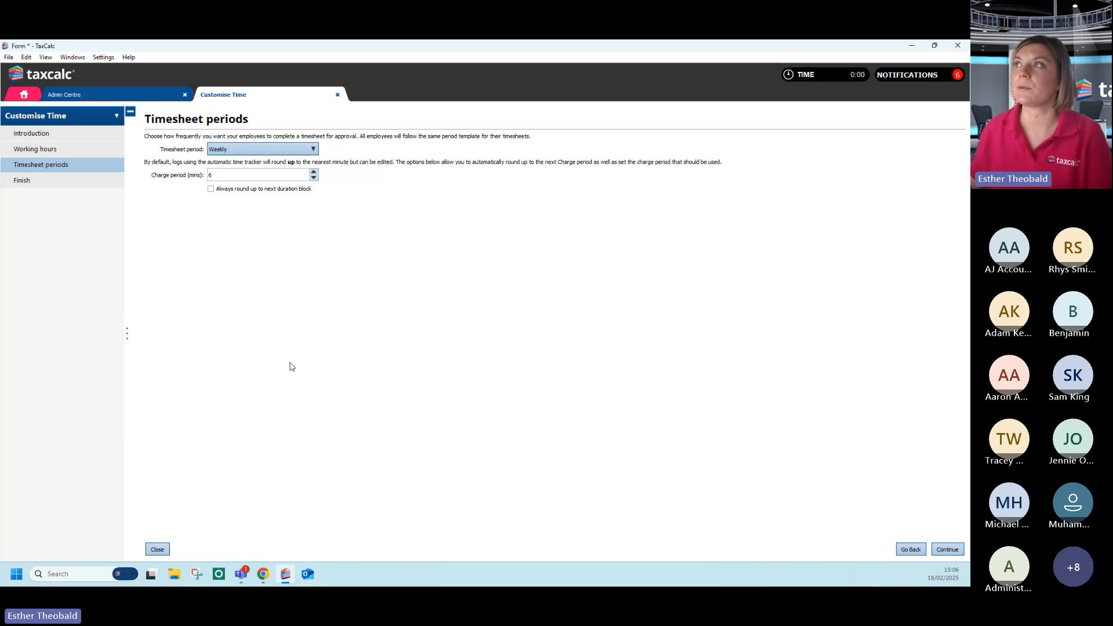
pyautogui.click(261, 149)
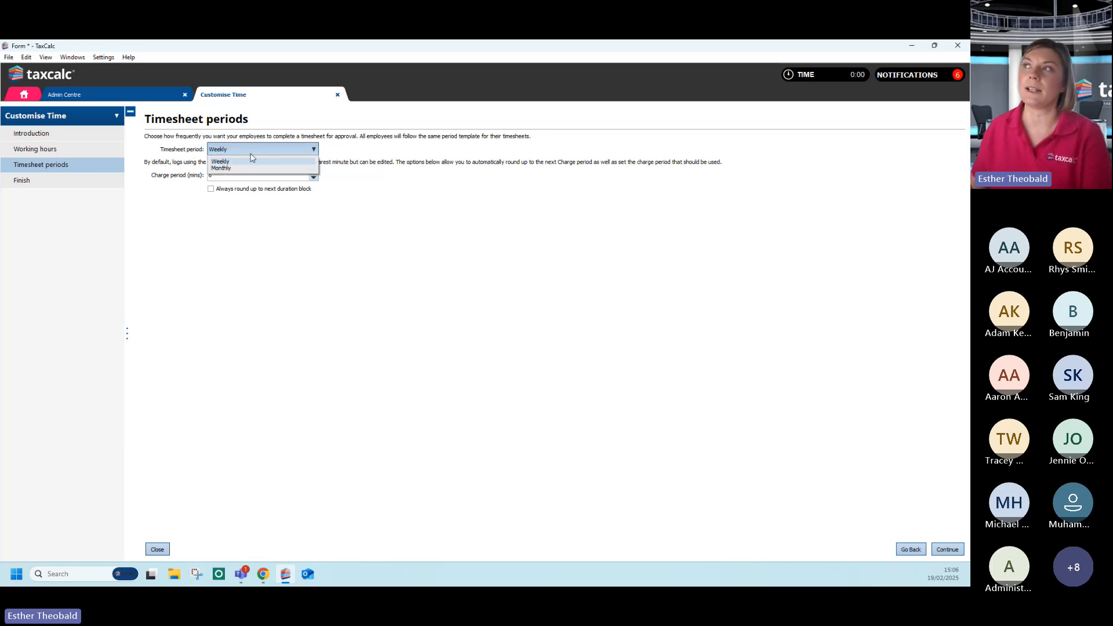
pyautogui.click(415, 219)
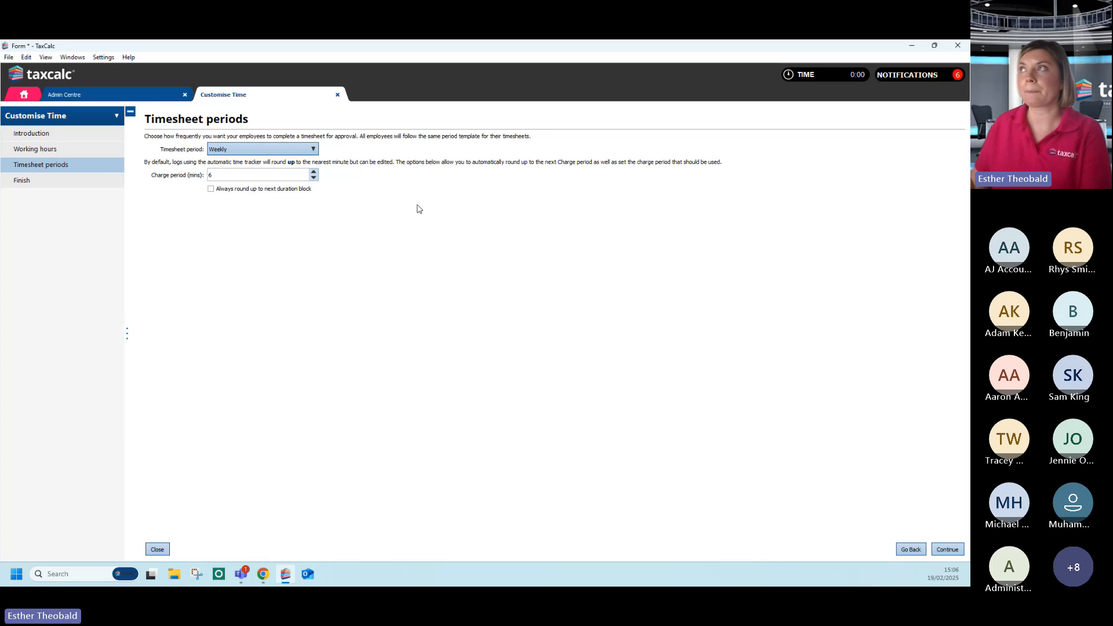
pyautogui.click(337, 95)
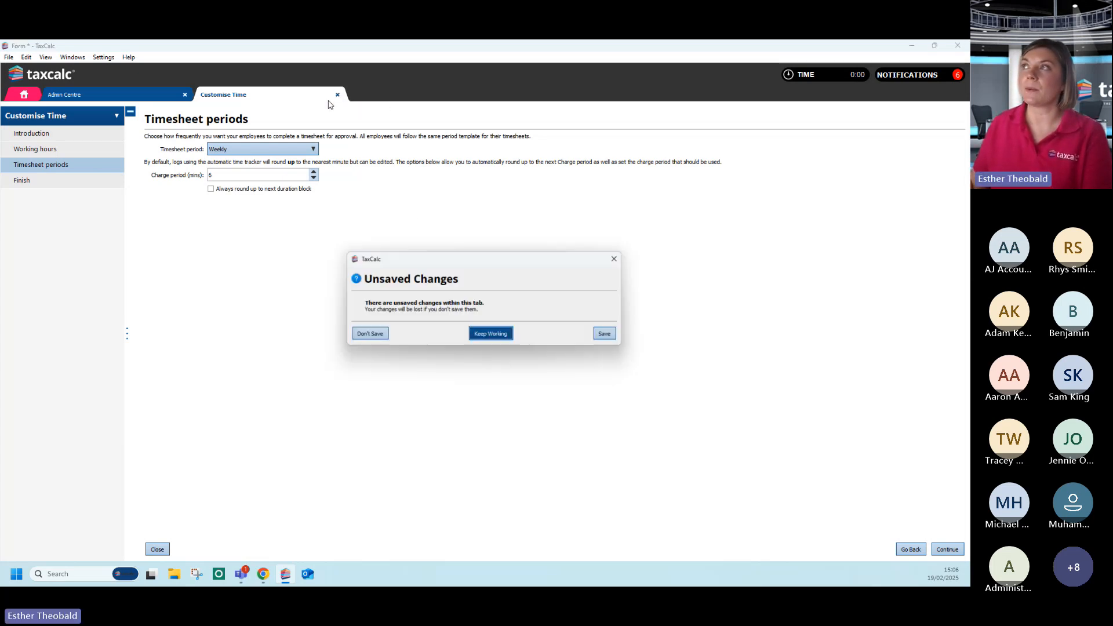
pyautogui.click(370, 340)
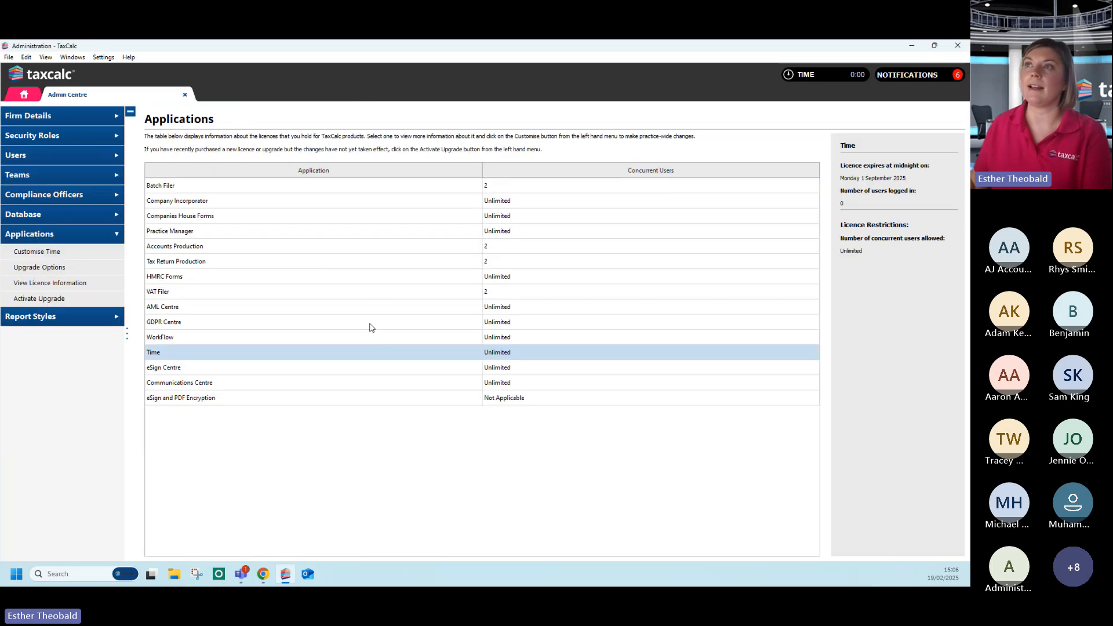
# Step: Examine the tier hierarchy of the Timesheet Approval team and close the team without changes
pyautogui.click(47, 180)
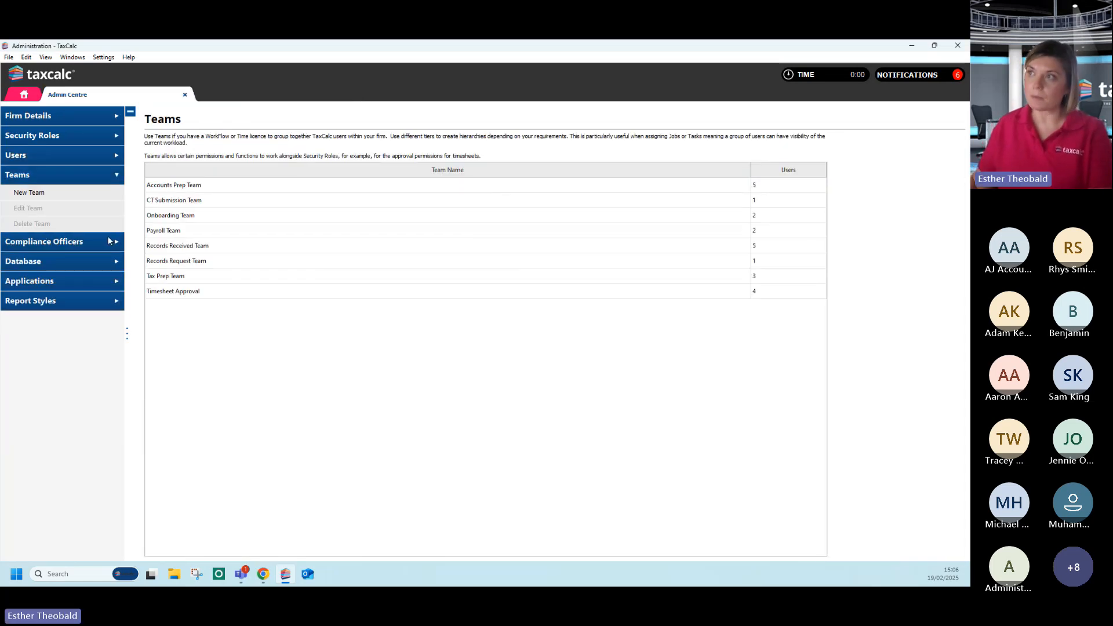
pyautogui.doubleClick(193, 292)
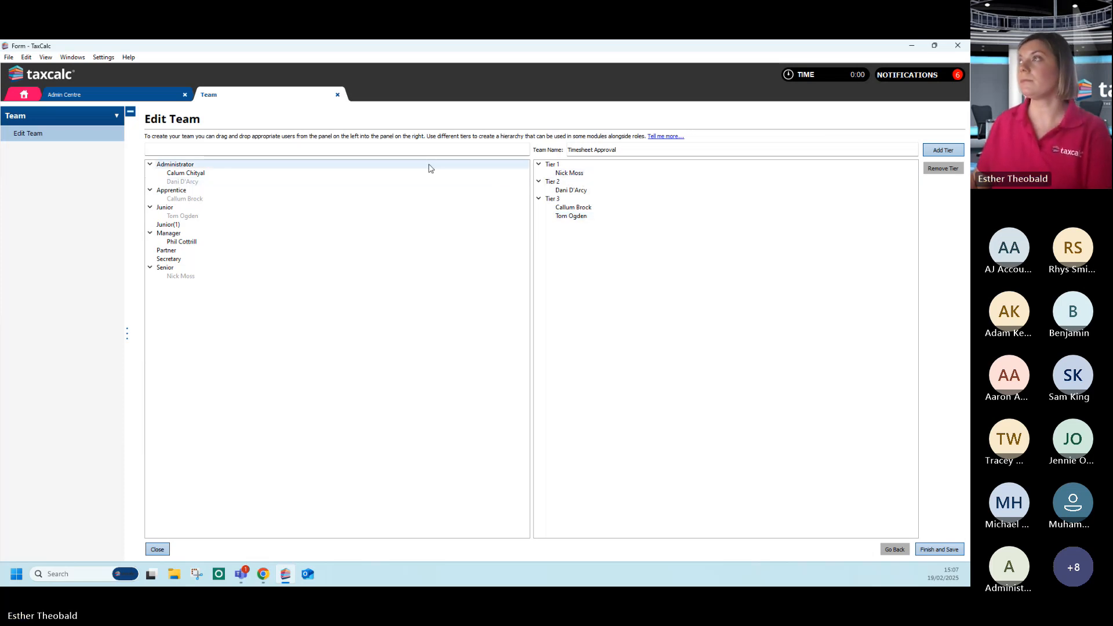
pyautogui.click(338, 95)
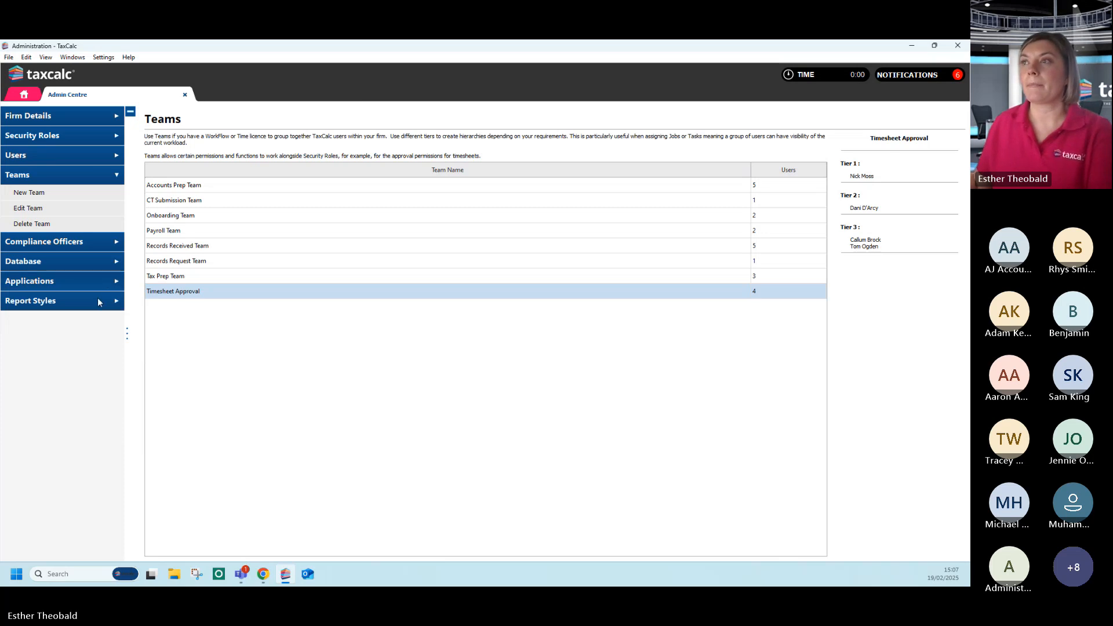
# Step: Examine the charge out rate settings of the Annual Accounts activity type in the Practice Manager customisation, and close them without changes
pyautogui.click(106, 282)
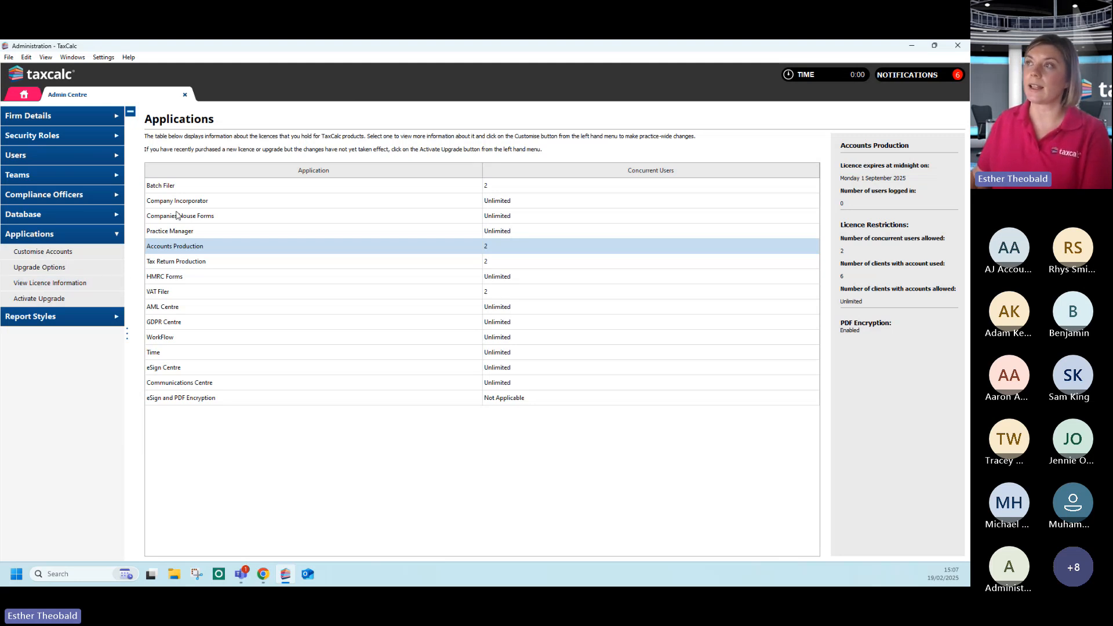
pyautogui.click(182, 231)
pyautogui.doubleClick(182, 232)
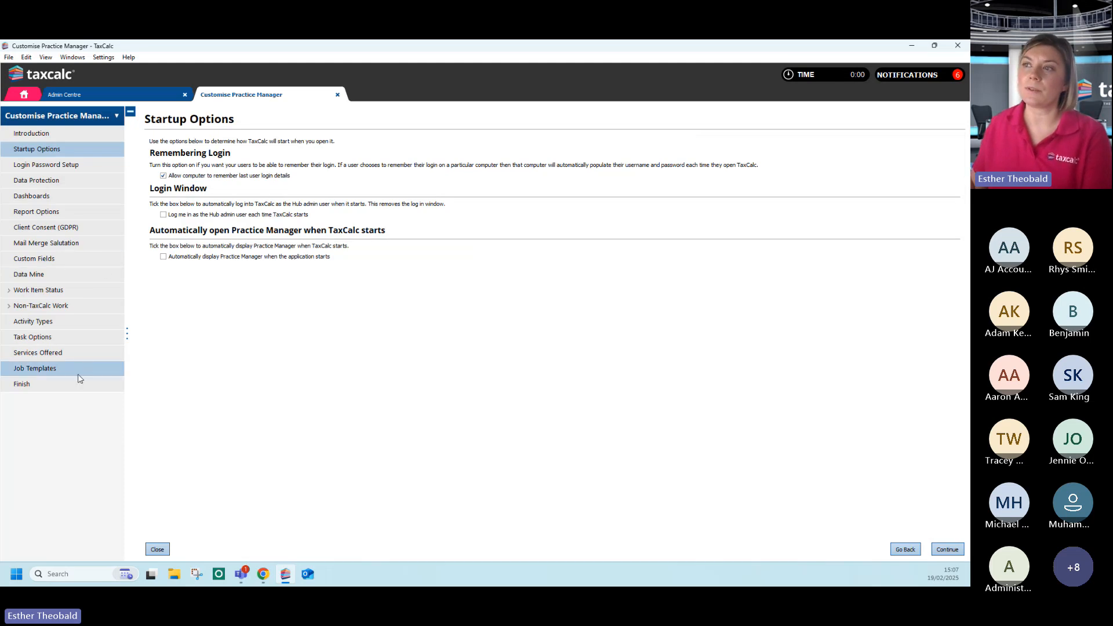
pyautogui.click(73, 328)
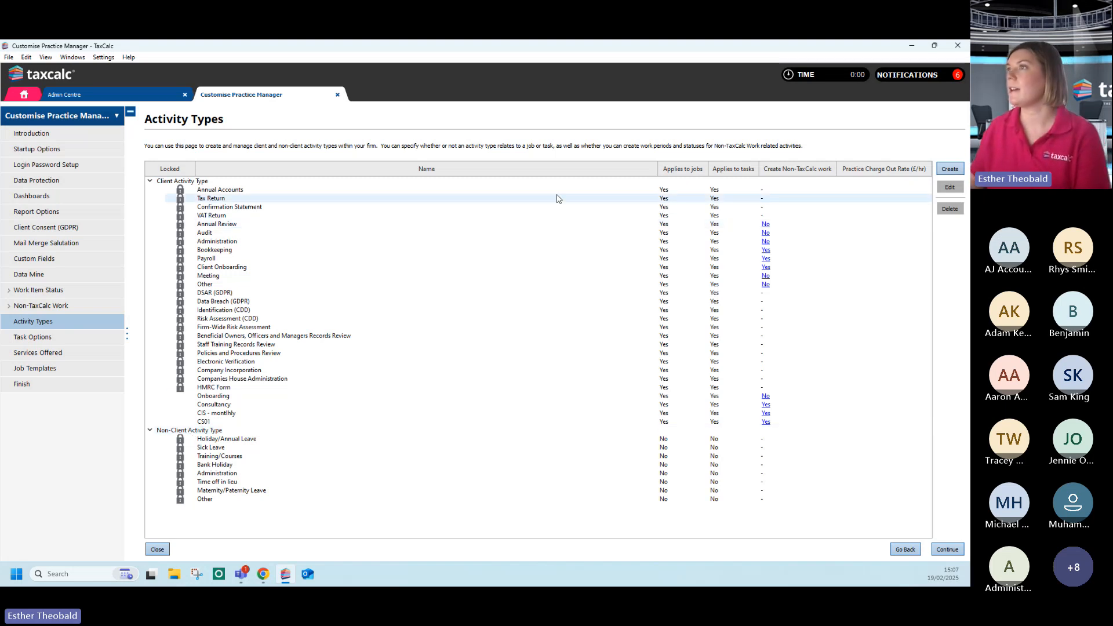
pyautogui.click(261, 190)
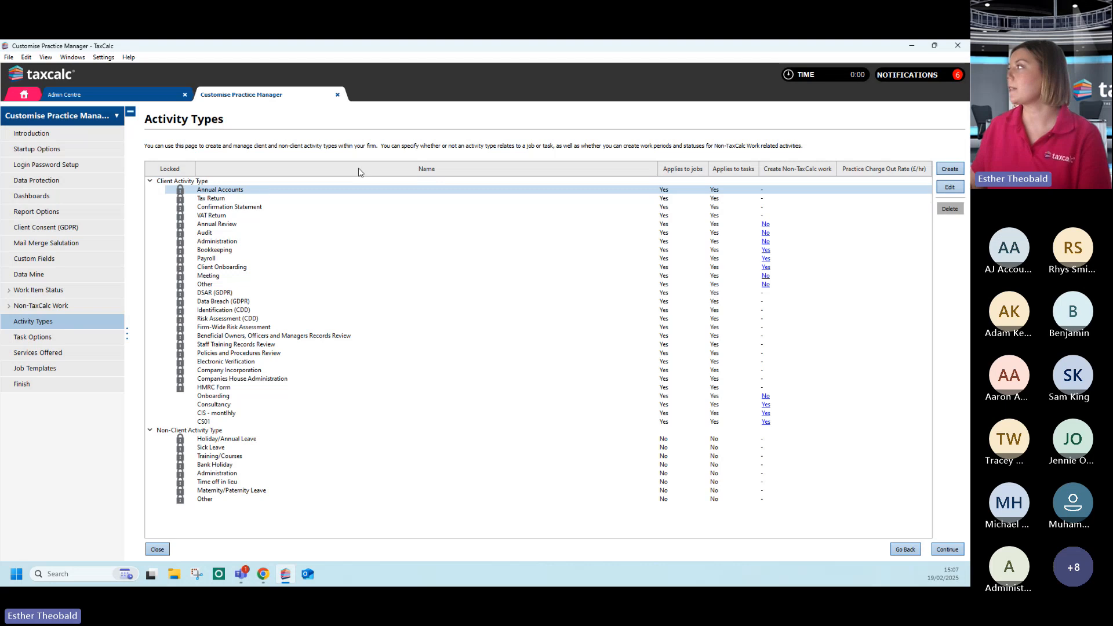
pyautogui.click(946, 187)
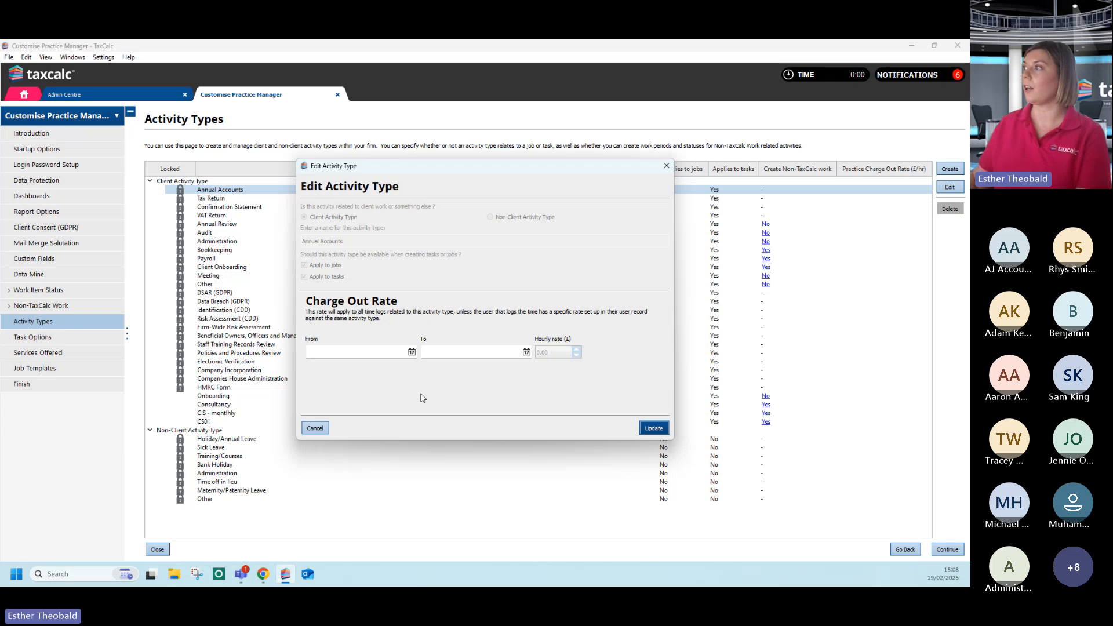
pyautogui.click(666, 166)
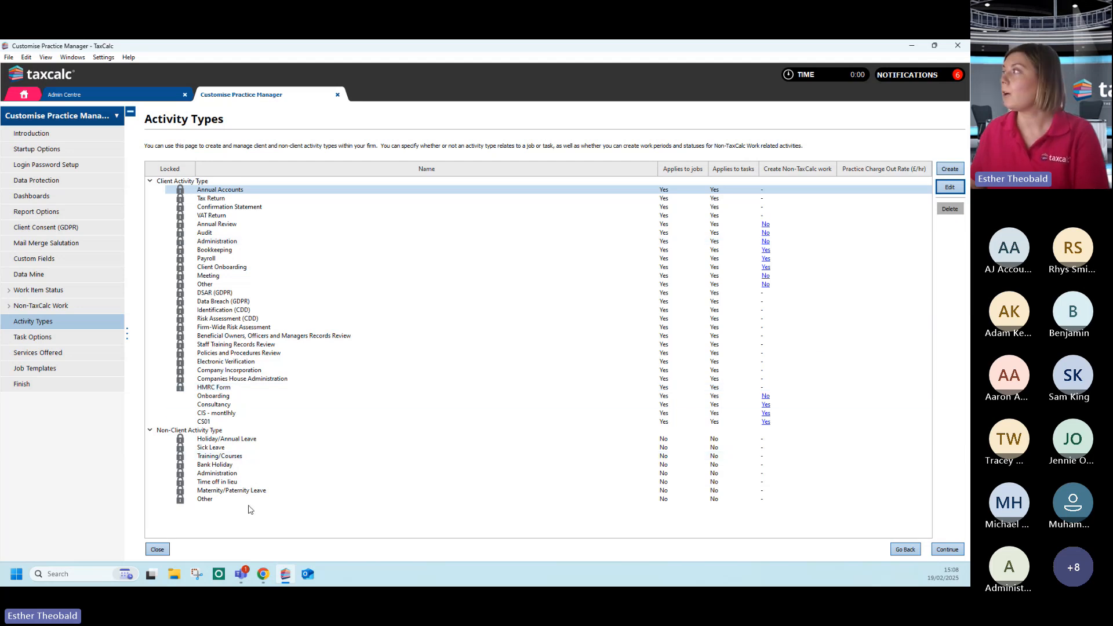
# Step: Review the options for creating a non-client activity type, and close the Practice Manager customisation without creating one
pyautogui.click(946, 169)
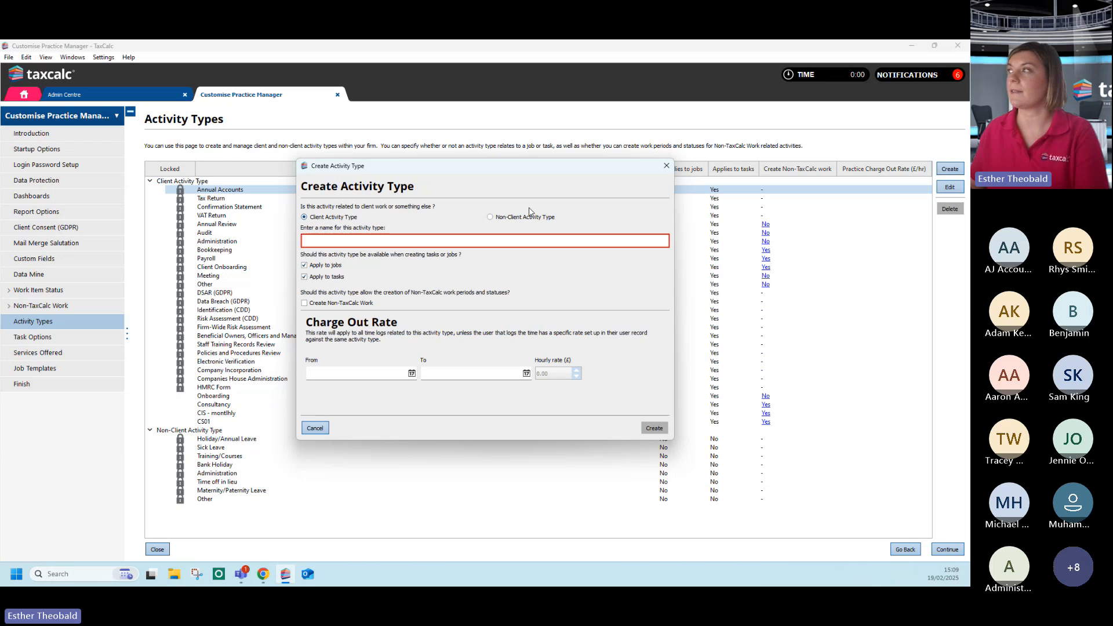
pyautogui.click(510, 217)
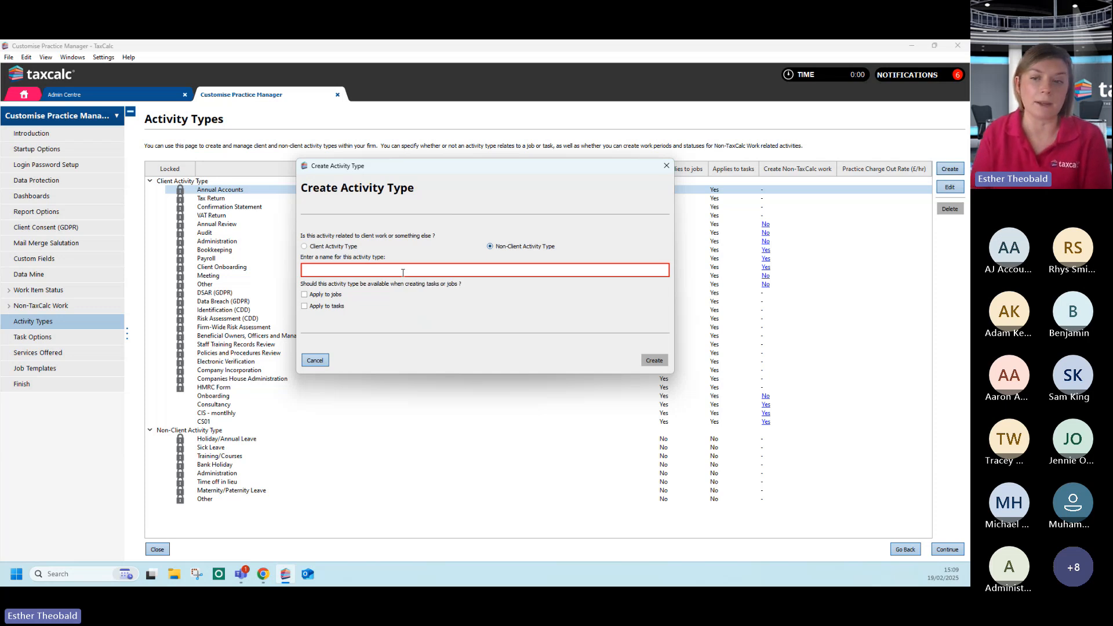
pyautogui.click(666, 166)
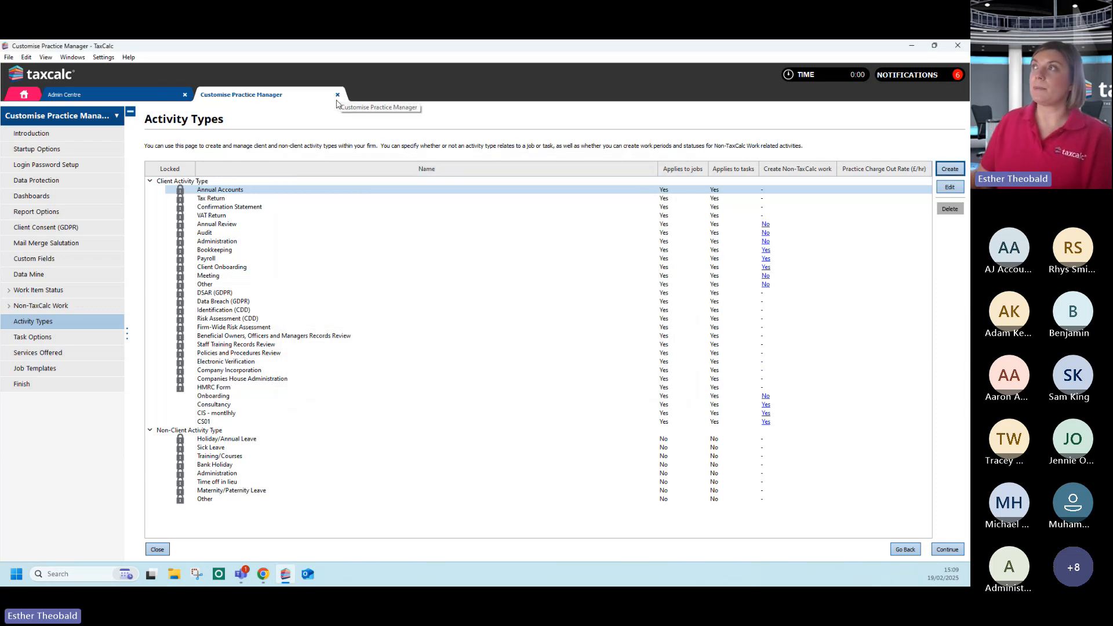
pyautogui.click(337, 95)
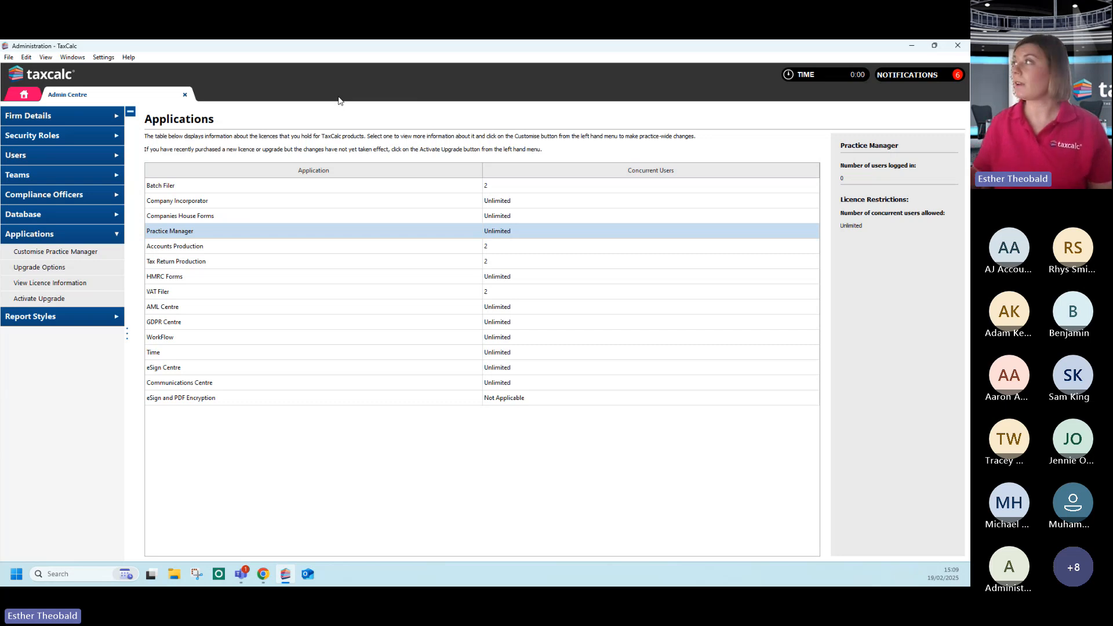
# Step: Close the Admin Centre and open the Imperial (UK) Limited client record in Practice Manager
pyautogui.click(185, 94)
pyautogui.click(211, 173)
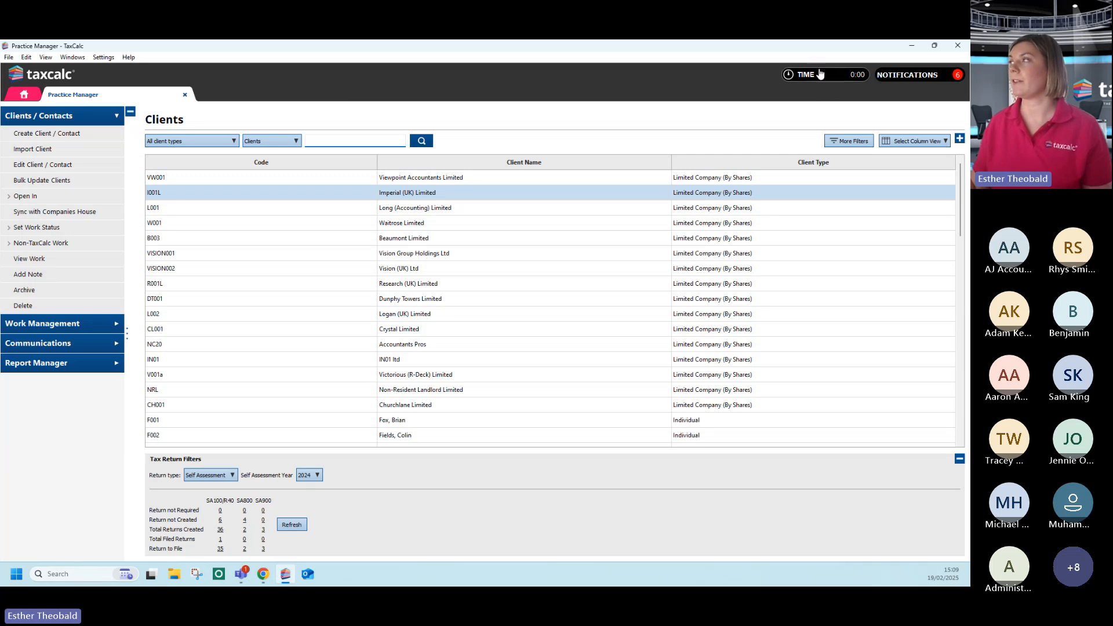
pyautogui.click(436, 193)
pyautogui.doubleClick(436, 193)
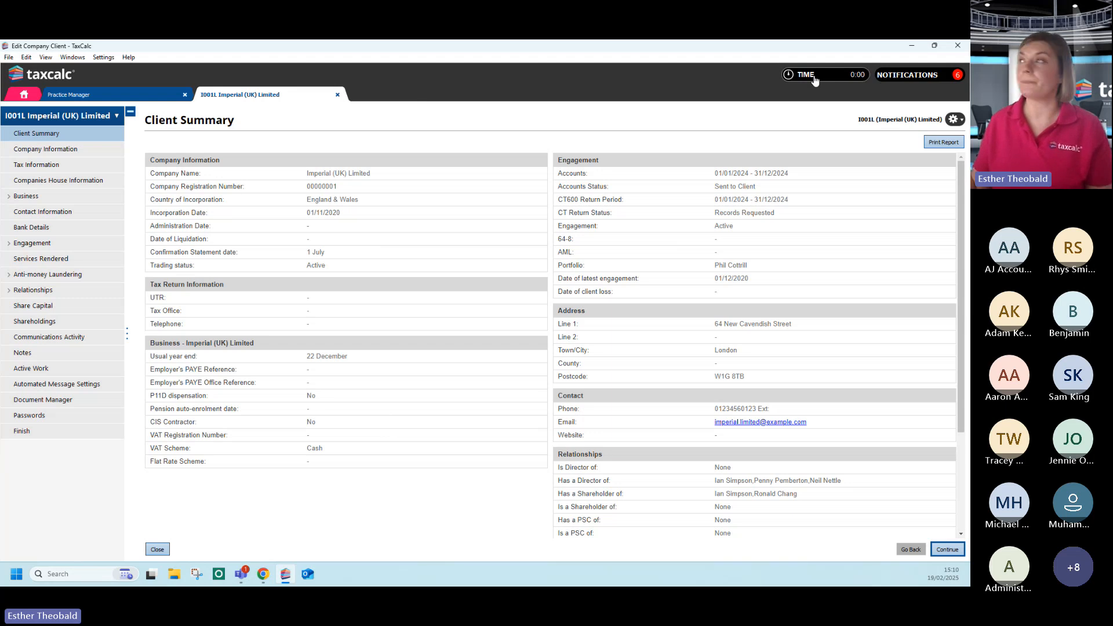
# Step: Open the client's accounting period 01/01/2024 to 31/12/2024 in Accounts Production
pyautogui.click(956, 121)
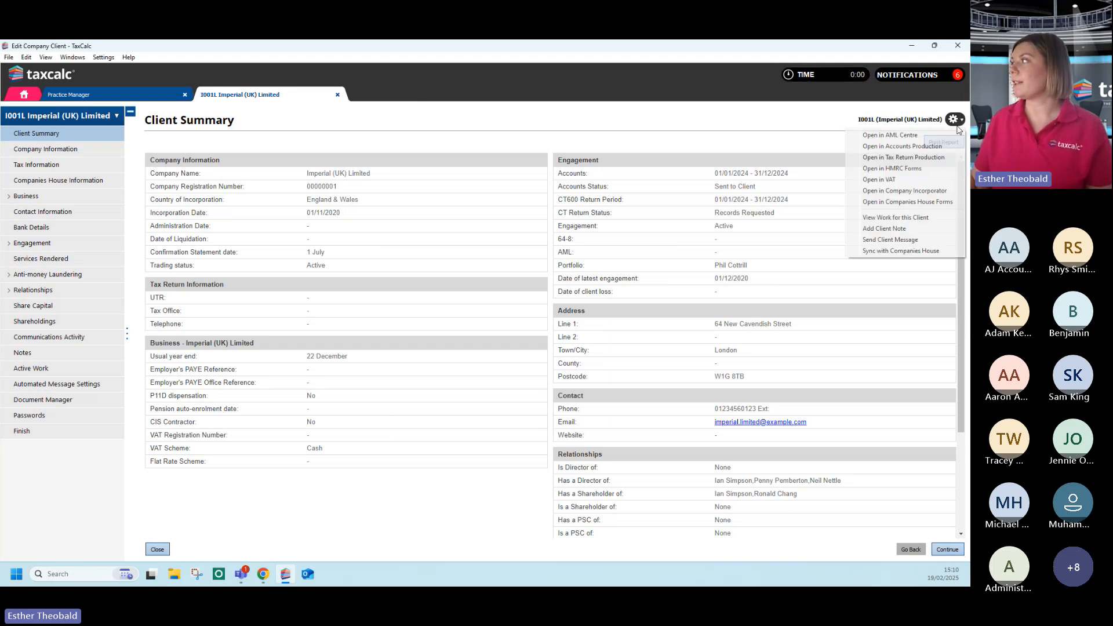
pyautogui.click(896, 149)
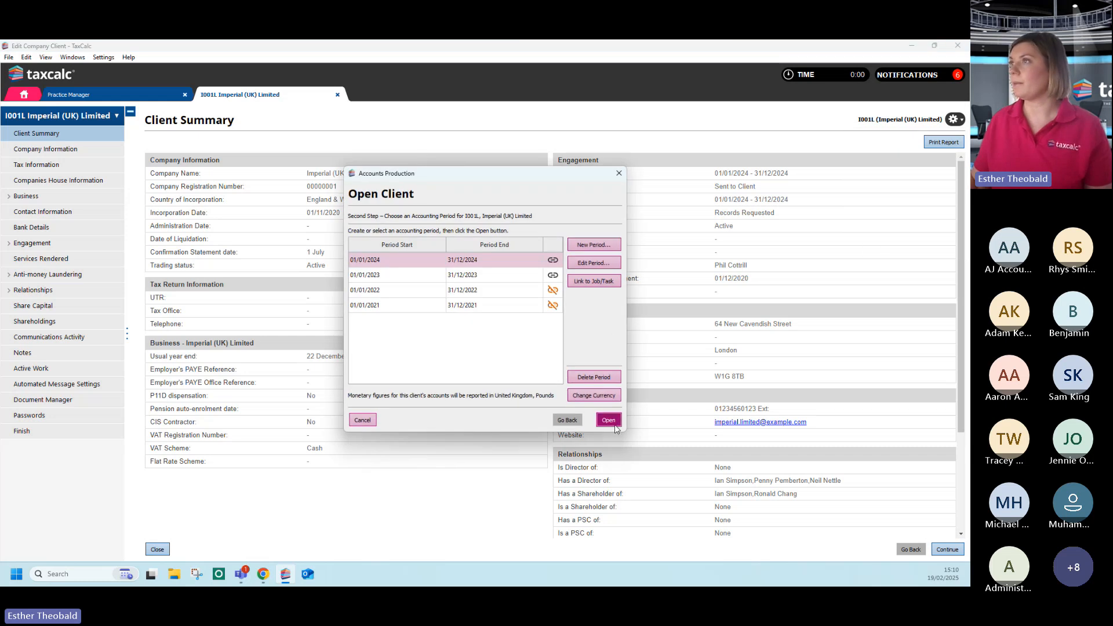
pyautogui.click(615, 425)
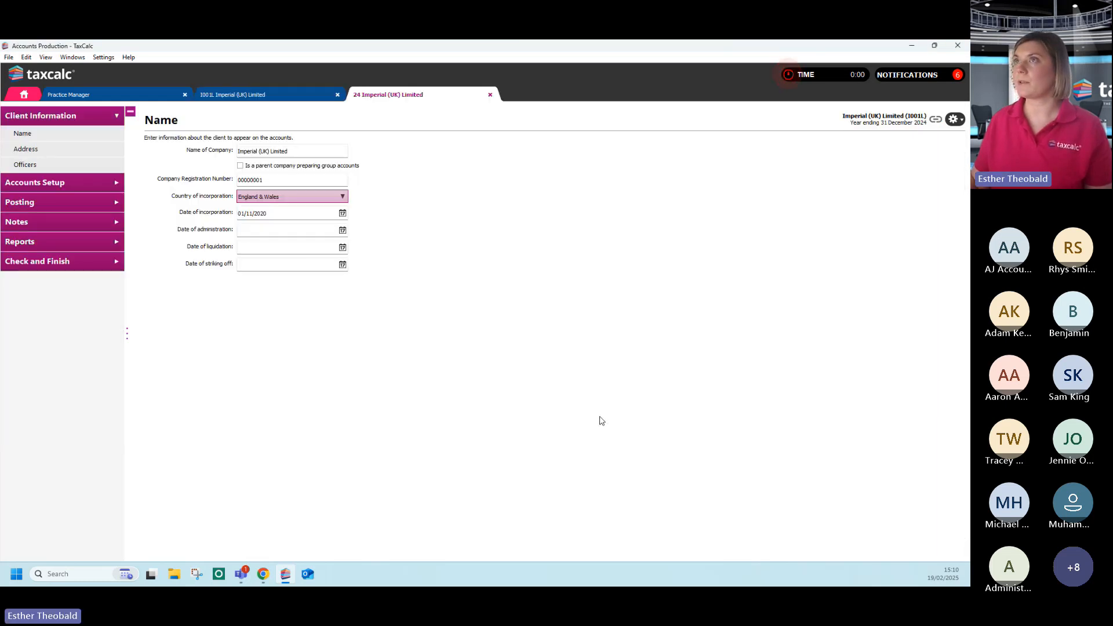
# Step: Start the time recording for the Imperial (UK) Limited client file, pause it and close the timer list
pyautogui.click(819, 81)
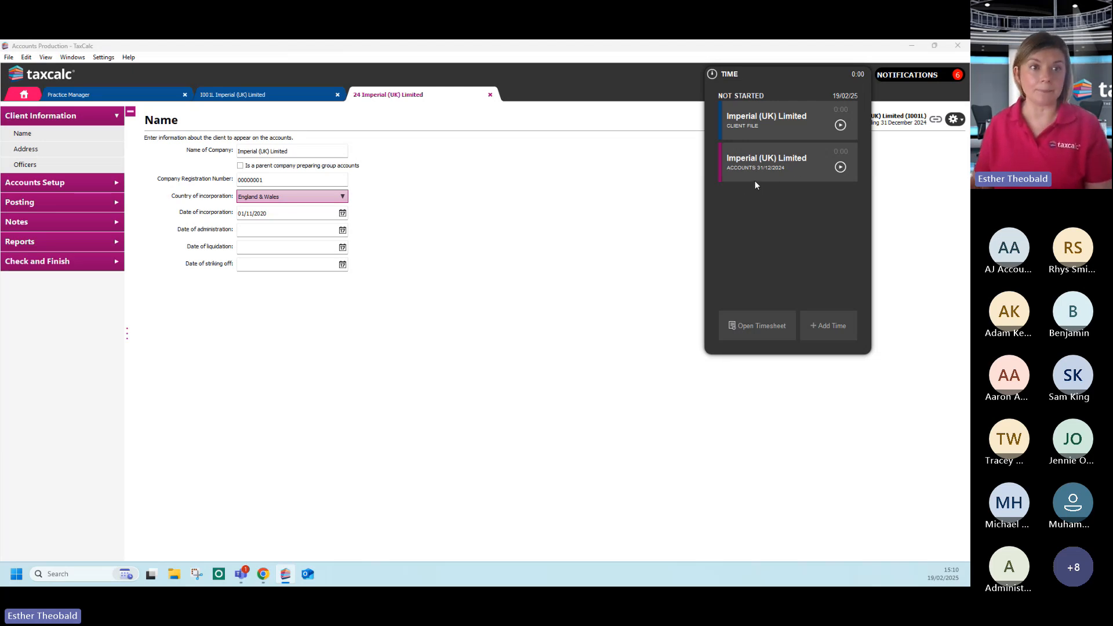
pyautogui.click(841, 125)
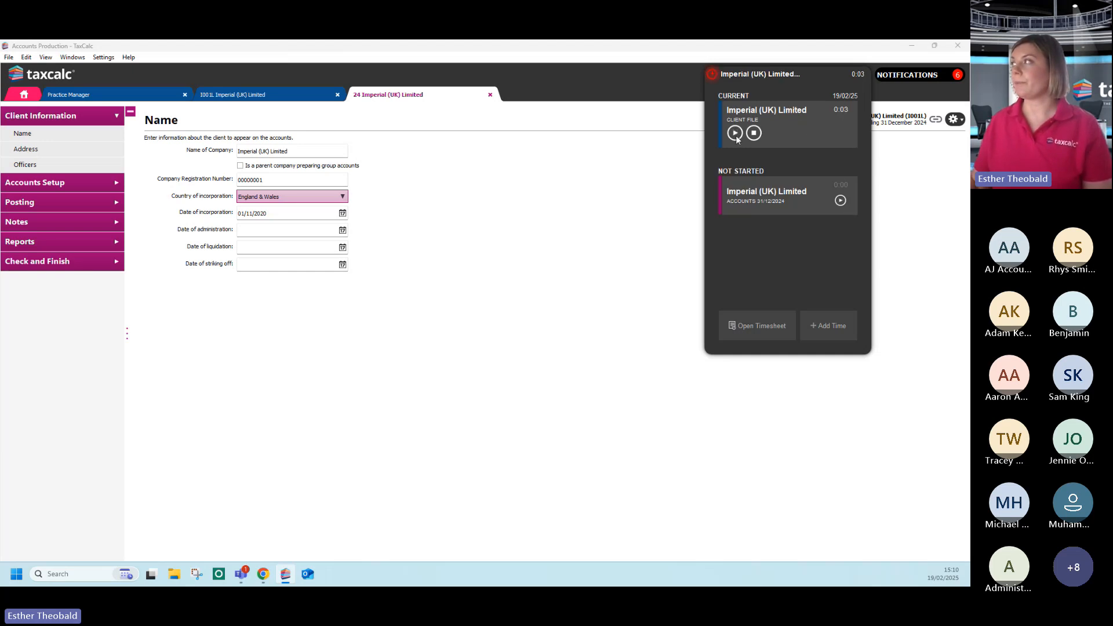
pyautogui.click(879, 227)
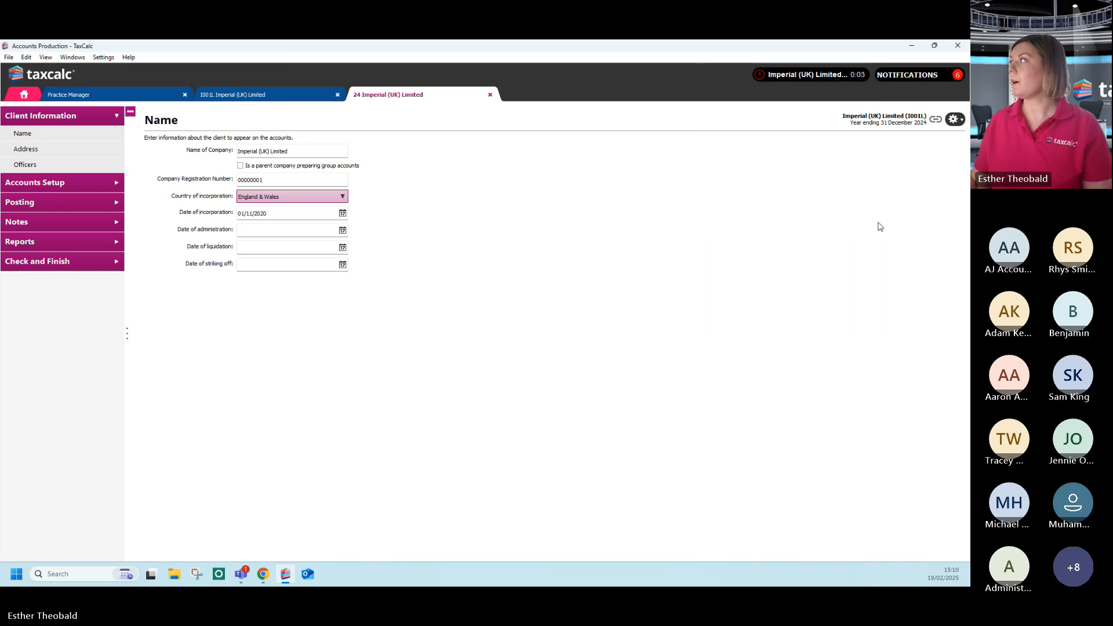
# Step: Open Beaumont Limited's accounting period 01/12/2023 to 30/11/2024 as another client in Accounts Production
pyautogui.click(954, 119)
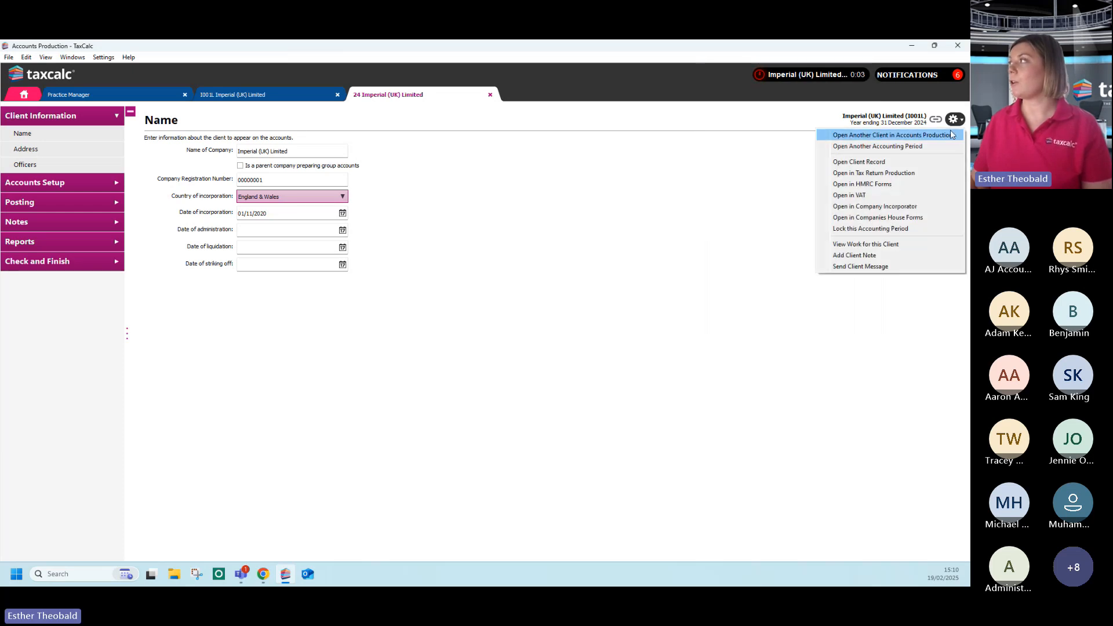
pyautogui.click(898, 137)
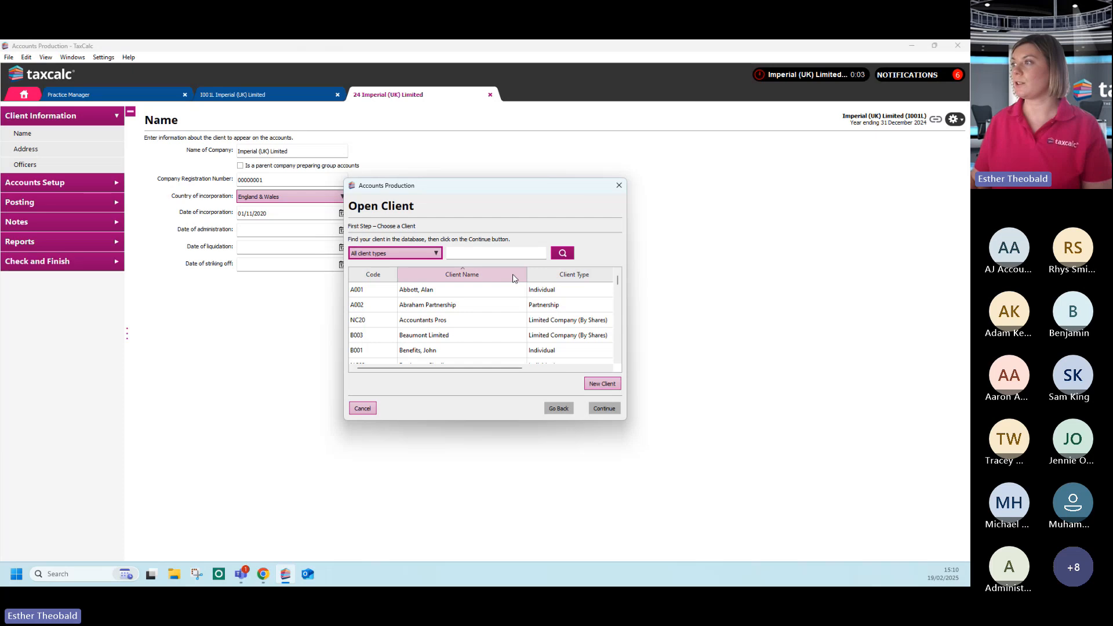
pyautogui.scroll(-1, 498, 326)
pyautogui.scroll(1, 488, 325)
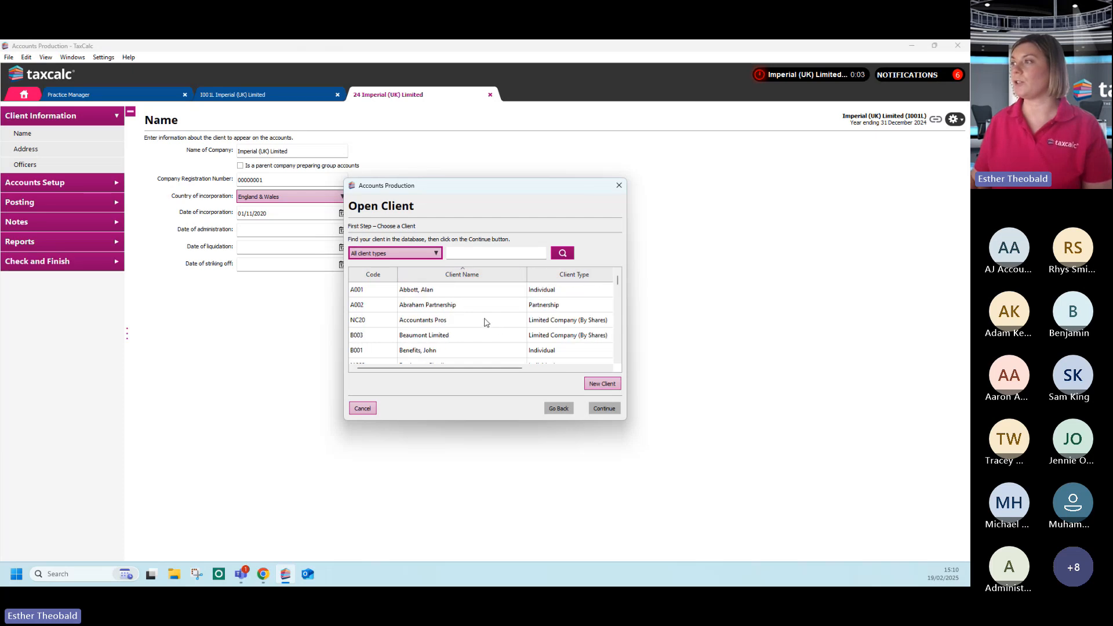
pyautogui.click(425, 341)
pyautogui.click(604, 412)
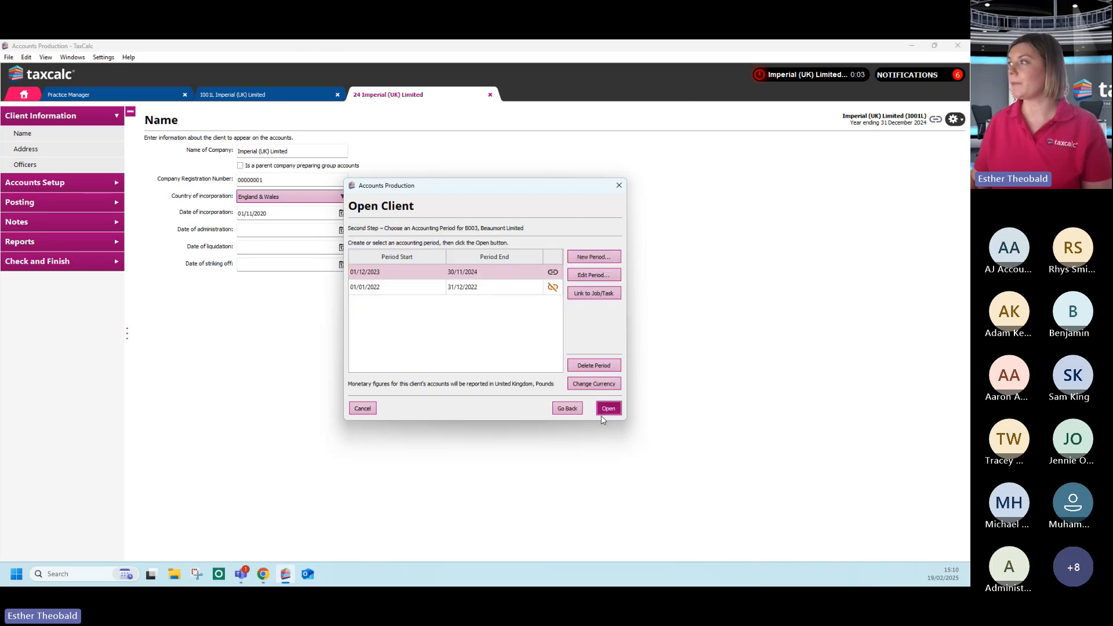
pyautogui.click(606, 410)
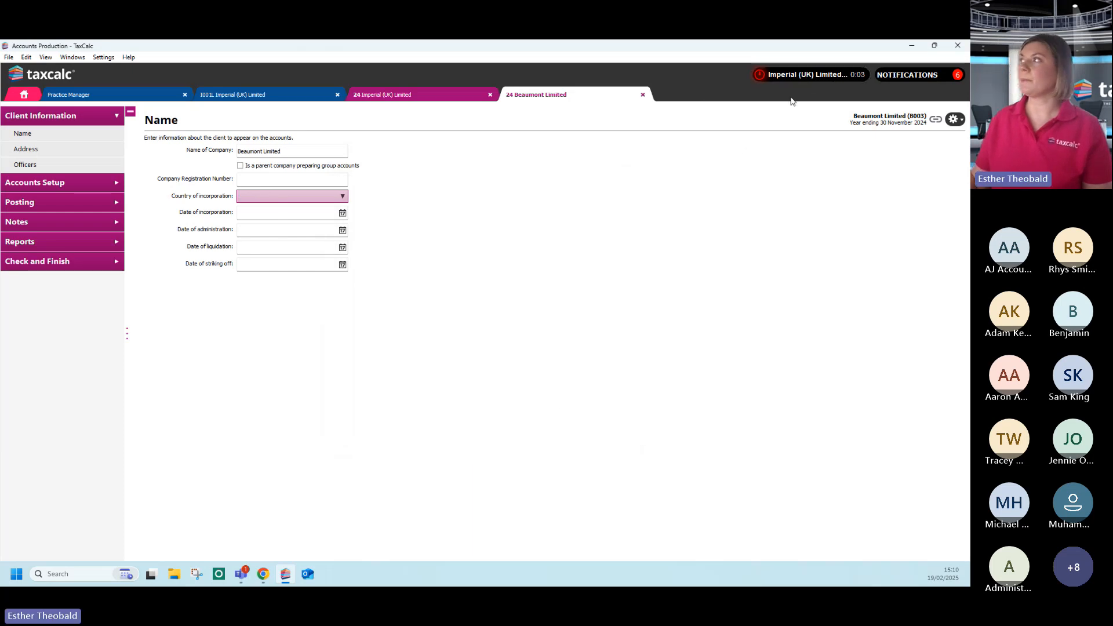
# Step: Stop the Imperial (UK) Limited client file recording and save its time log
pyautogui.click(784, 78)
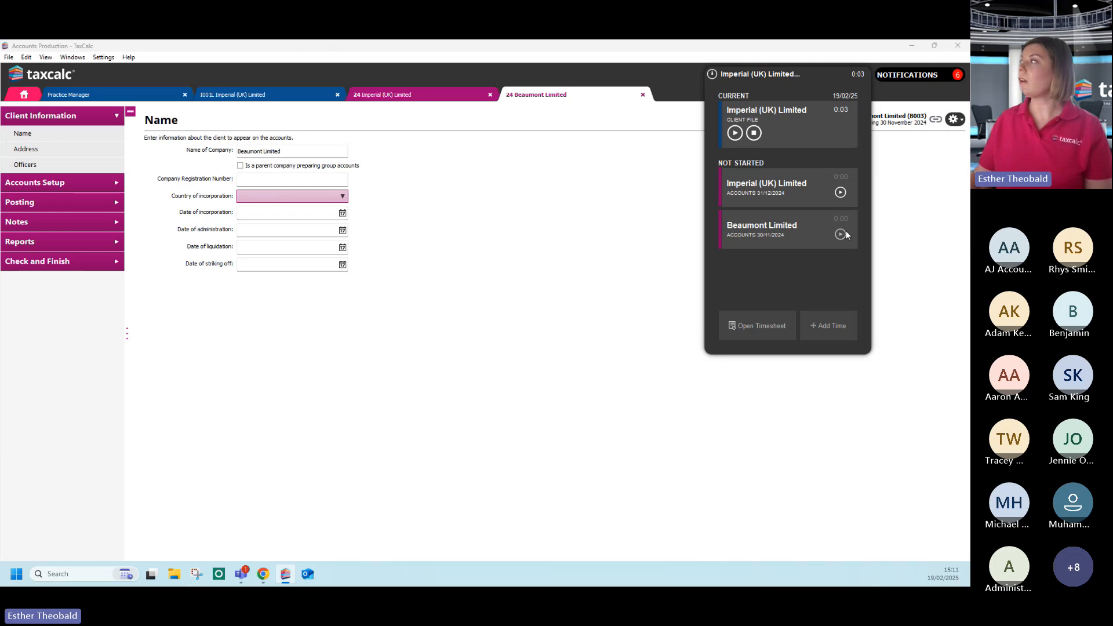
pyautogui.click(754, 133)
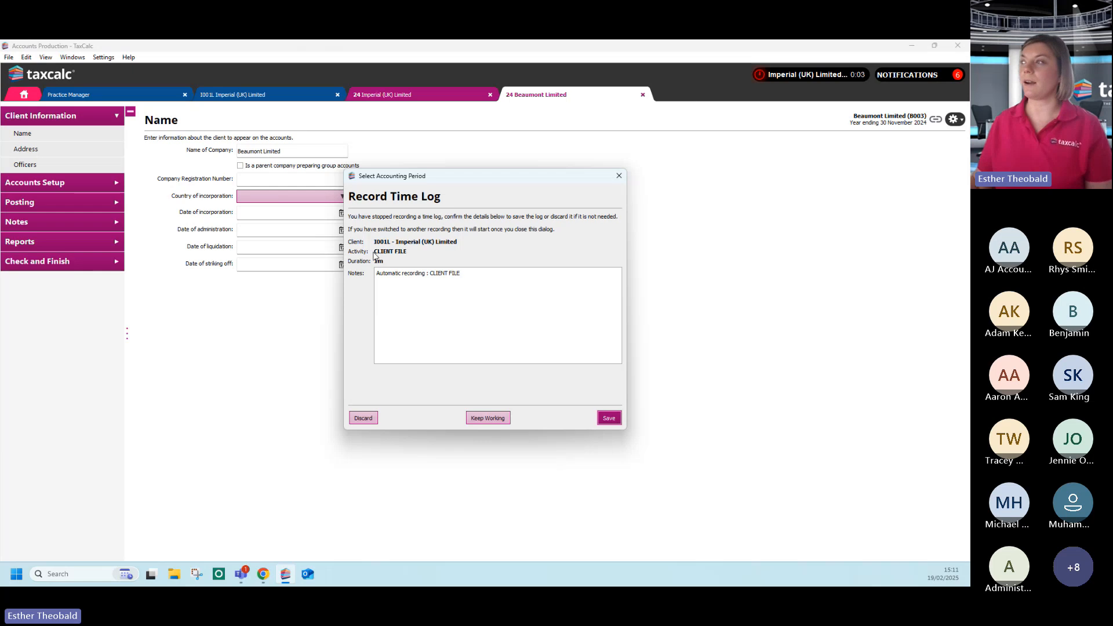
pyautogui.click(609, 418)
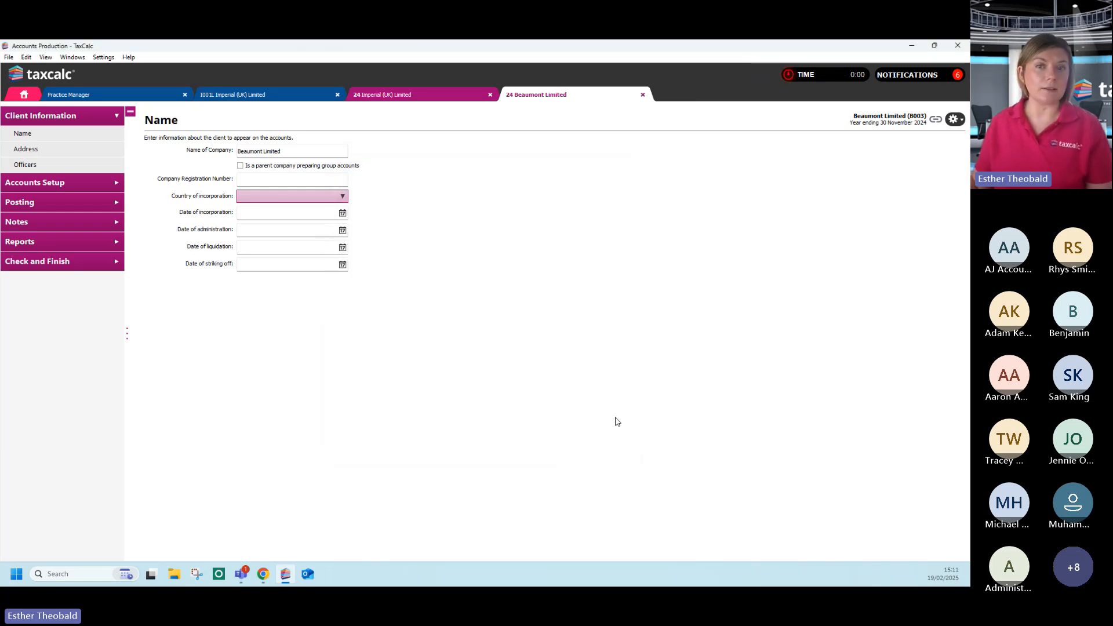
# Step: Add a manual timesheet log and choose Imperial (UK) Limited as its client
pyautogui.click(823, 75)
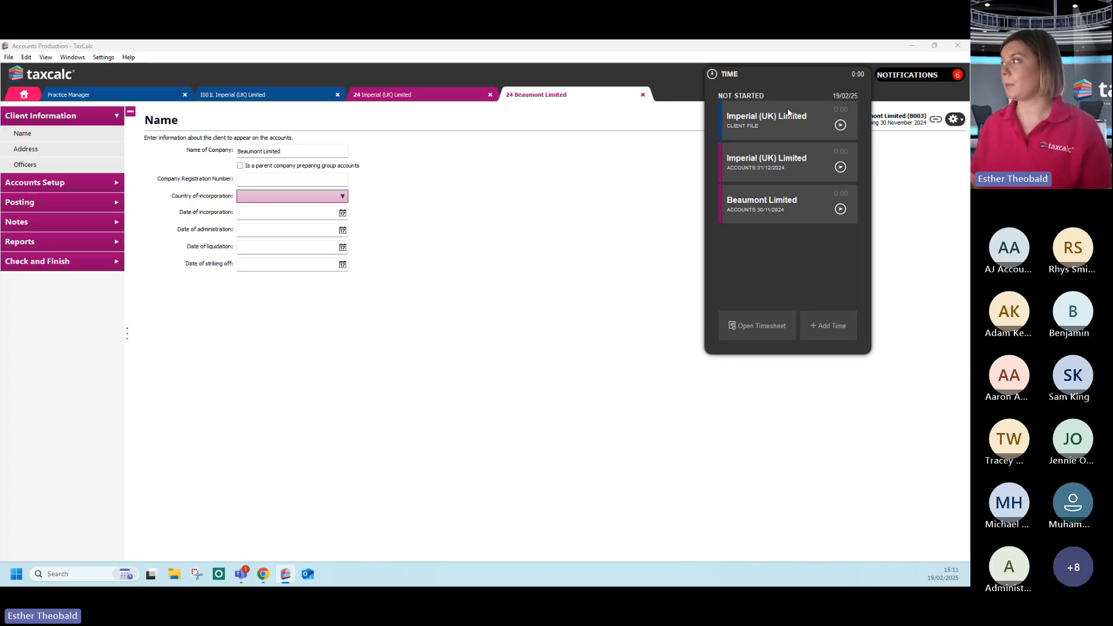
pyautogui.click(838, 326)
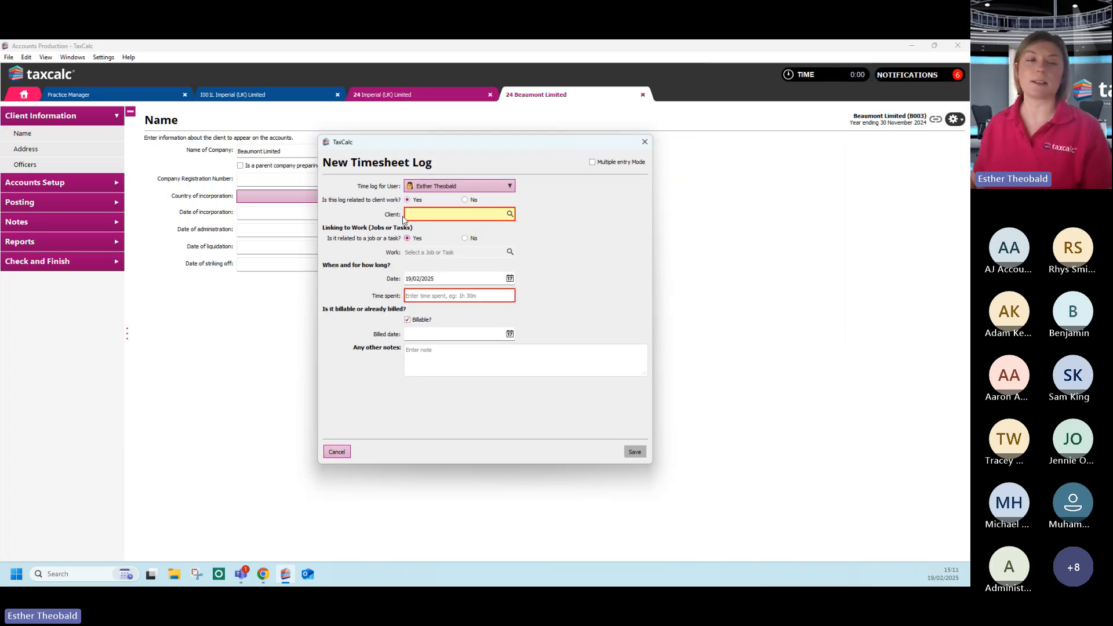
pyautogui.click(510, 215)
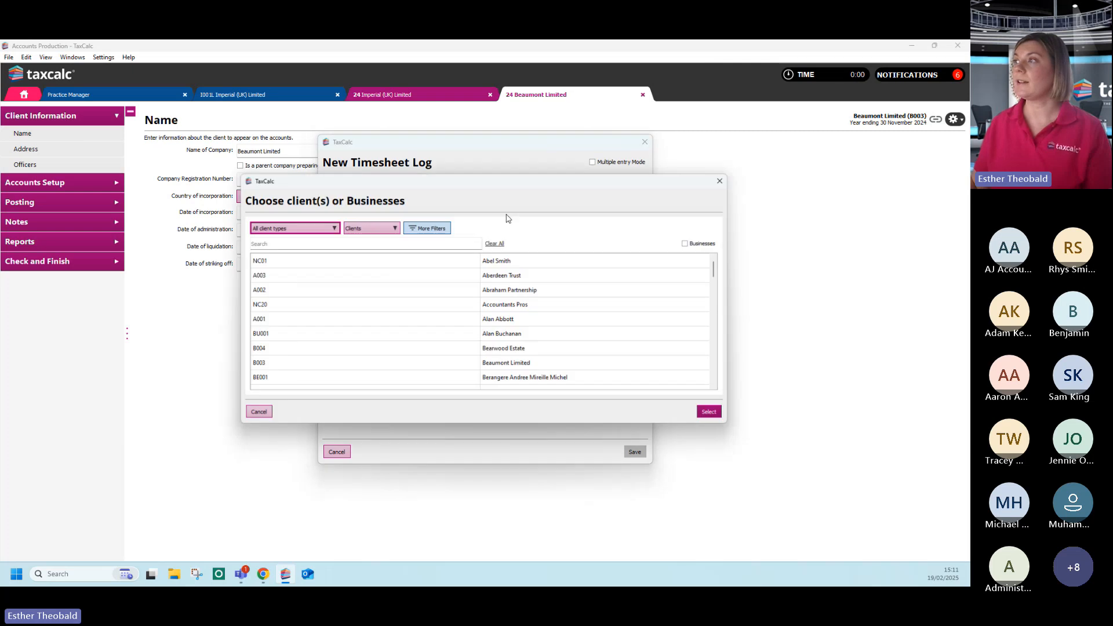
pyautogui.scroll(-6, 529, 359)
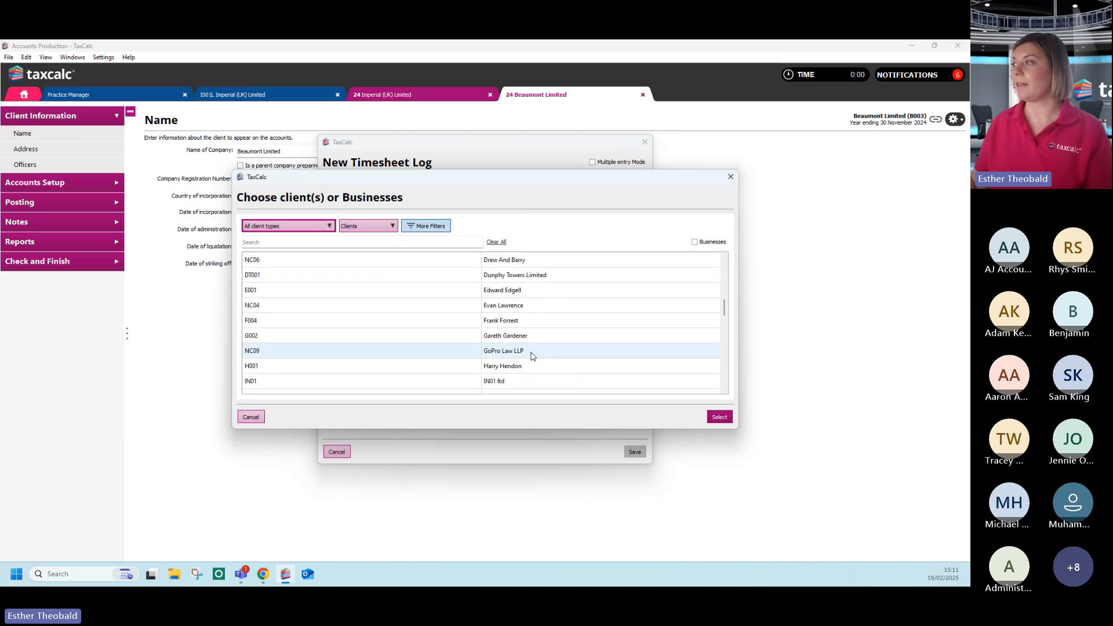
pyautogui.scroll(-2, 532, 356)
pyautogui.click(521, 339)
pyautogui.click(719, 415)
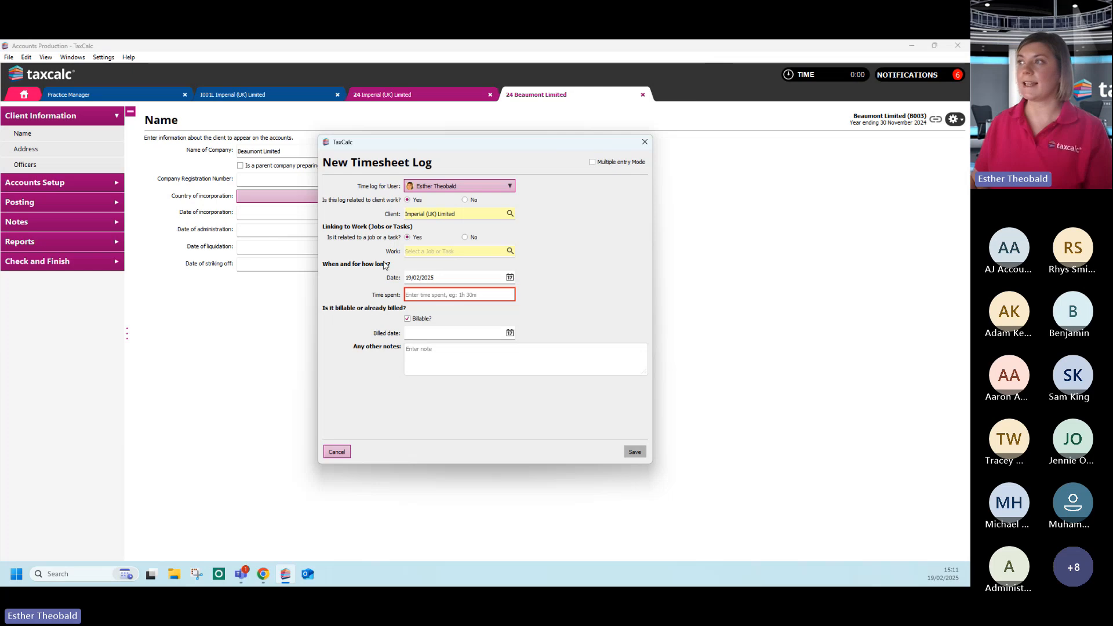
# Step: Link the timesheet log to the client's Annual Accounts job and set the time spent to 2.5
pyautogui.click(510, 251)
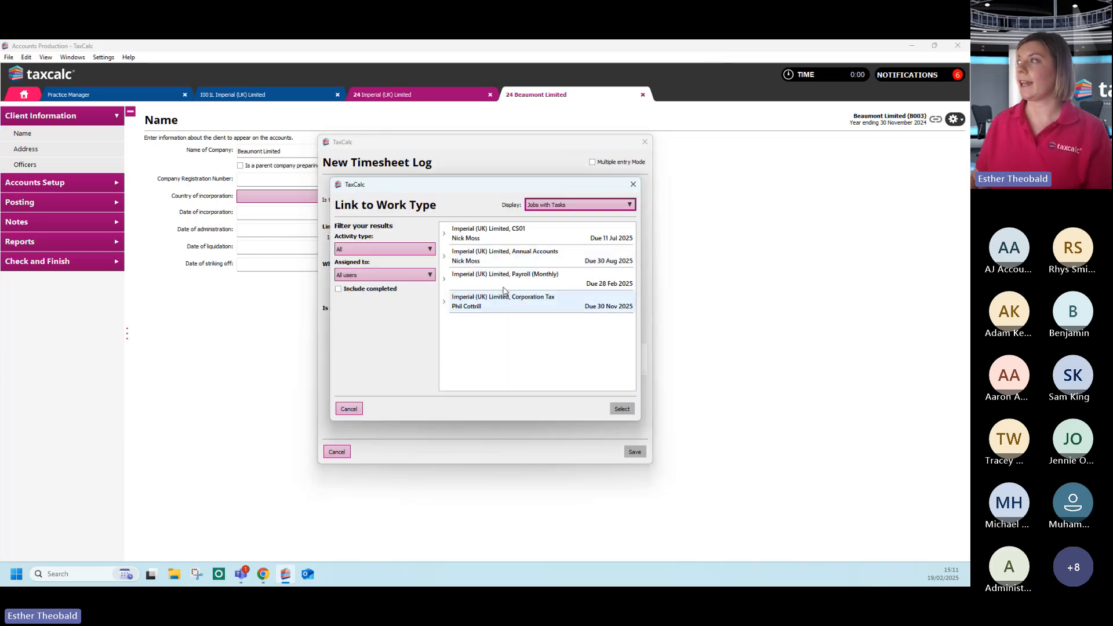
pyautogui.click(550, 259)
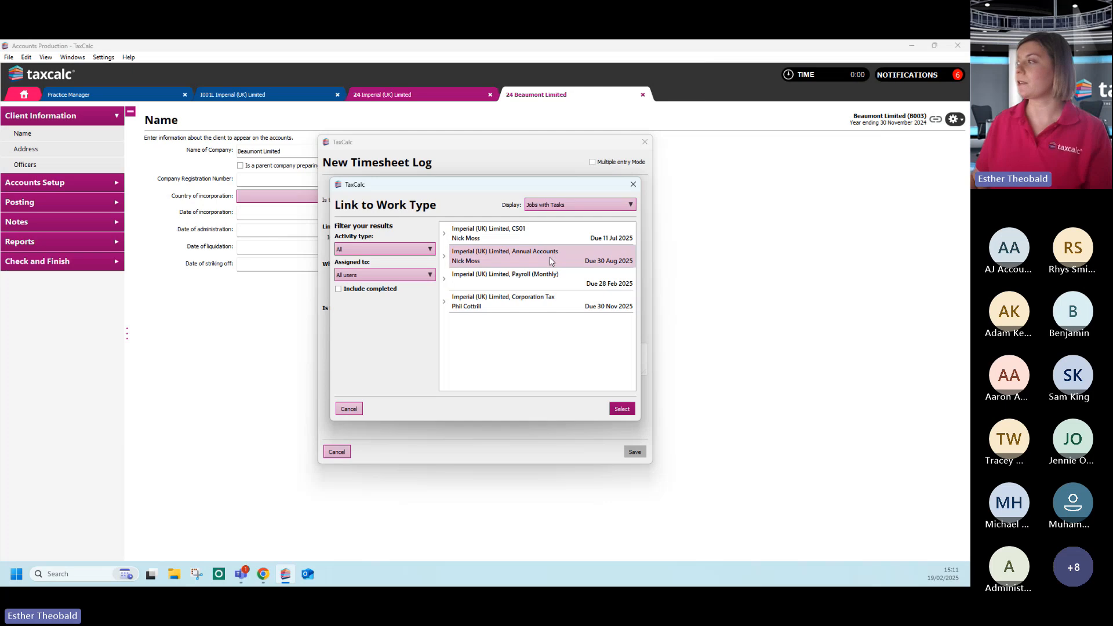
pyautogui.click(622, 408)
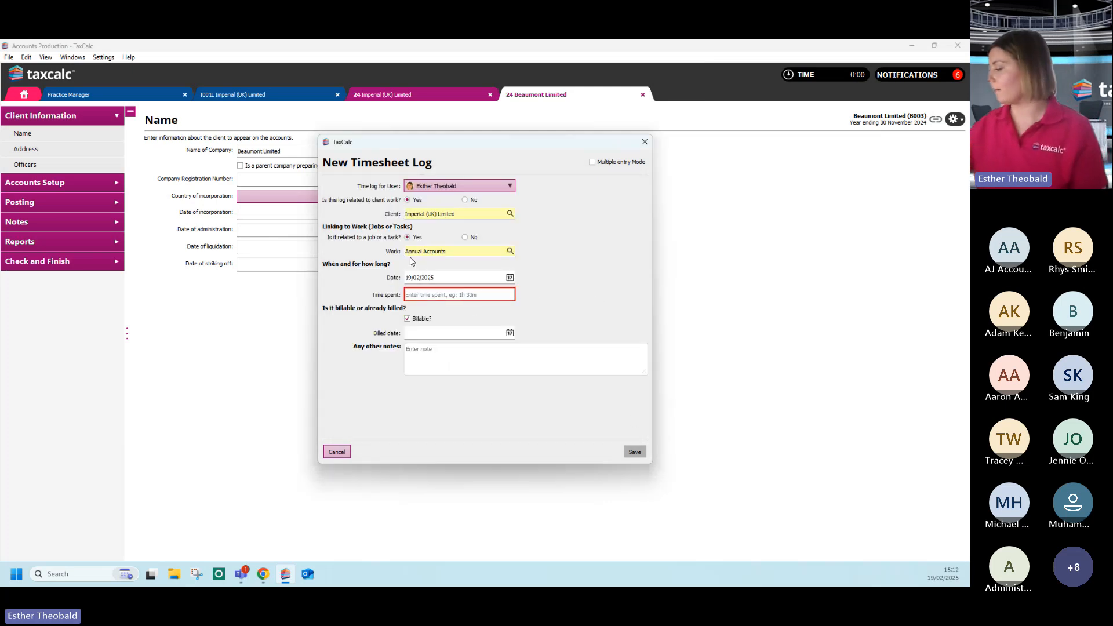
pyautogui.write('2.5')
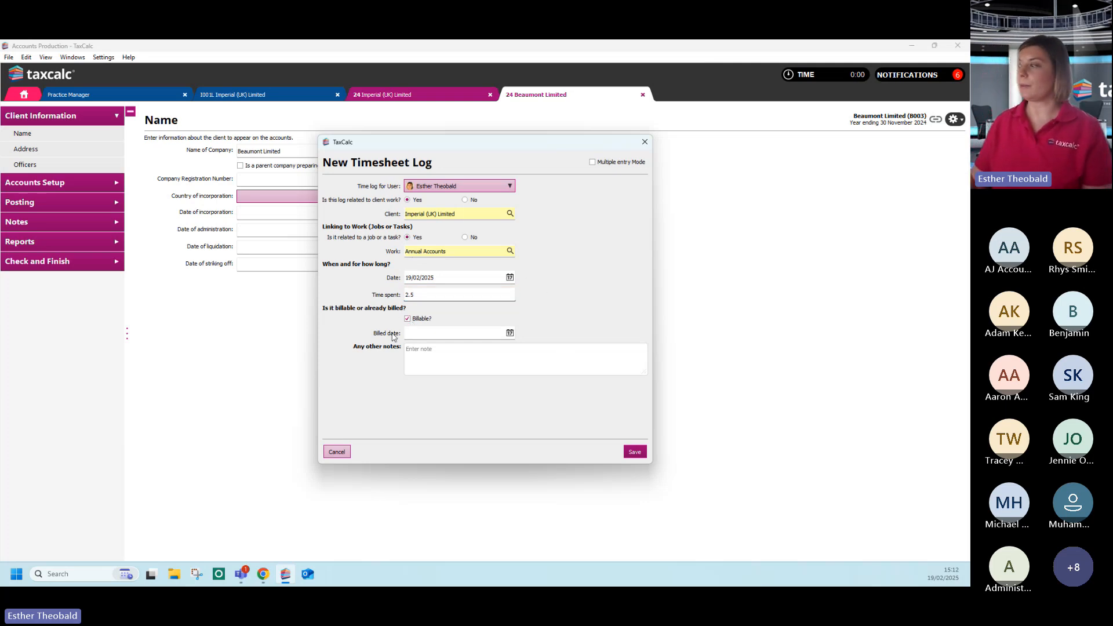
# Step: Save the Imperial (UK) Limited timesheet log and start a new log in multiple entry mode
pyautogui.click(637, 455)
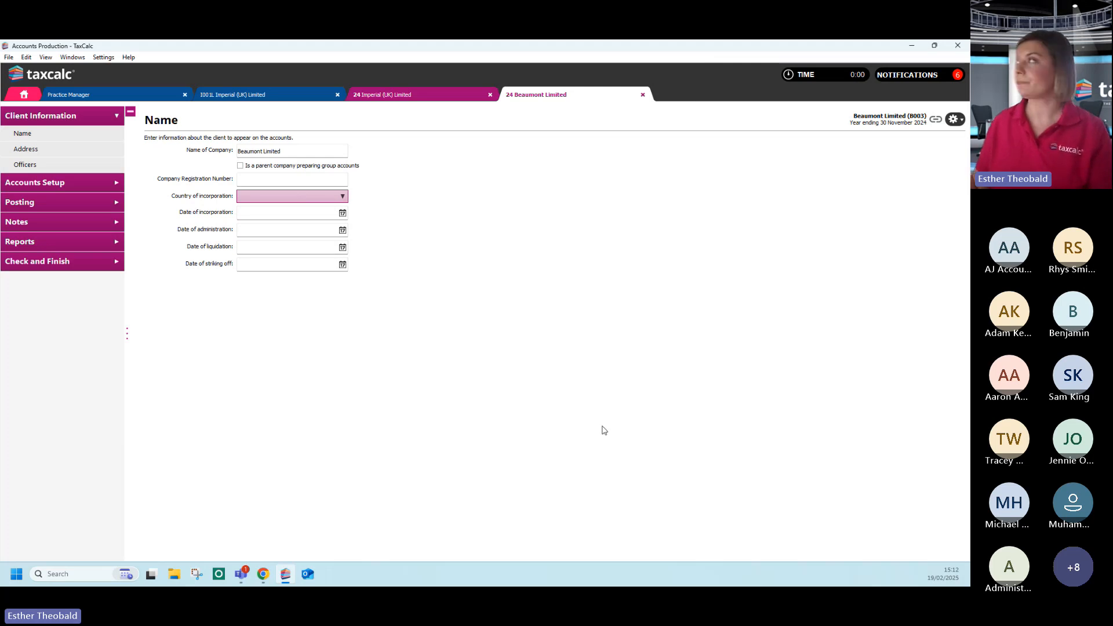
pyautogui.click(826, 77)
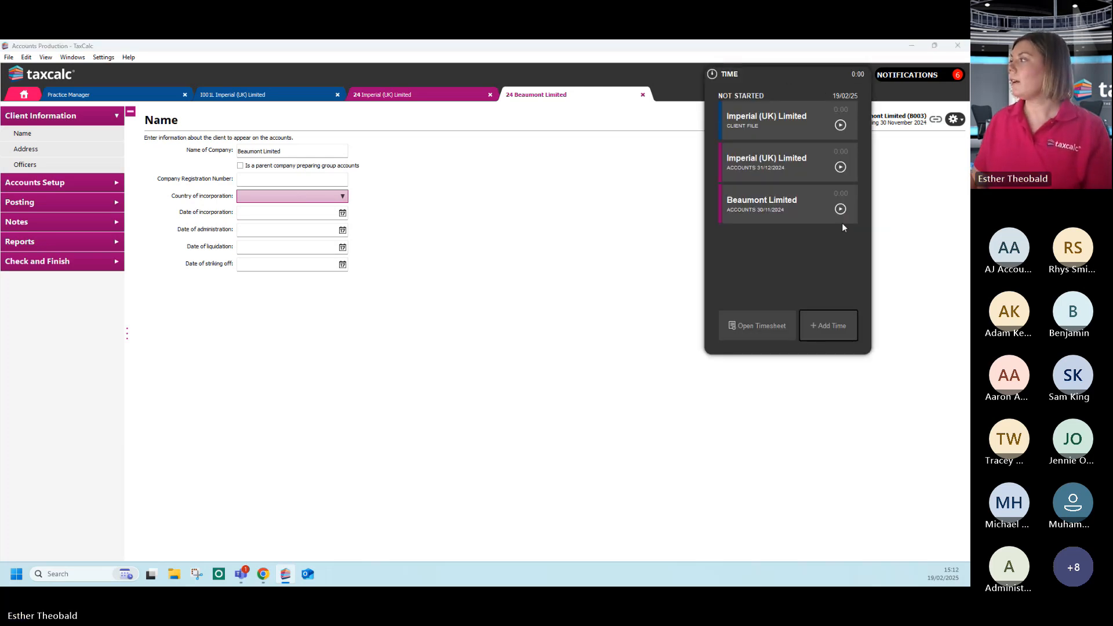
pyautogui.click(830, 335)
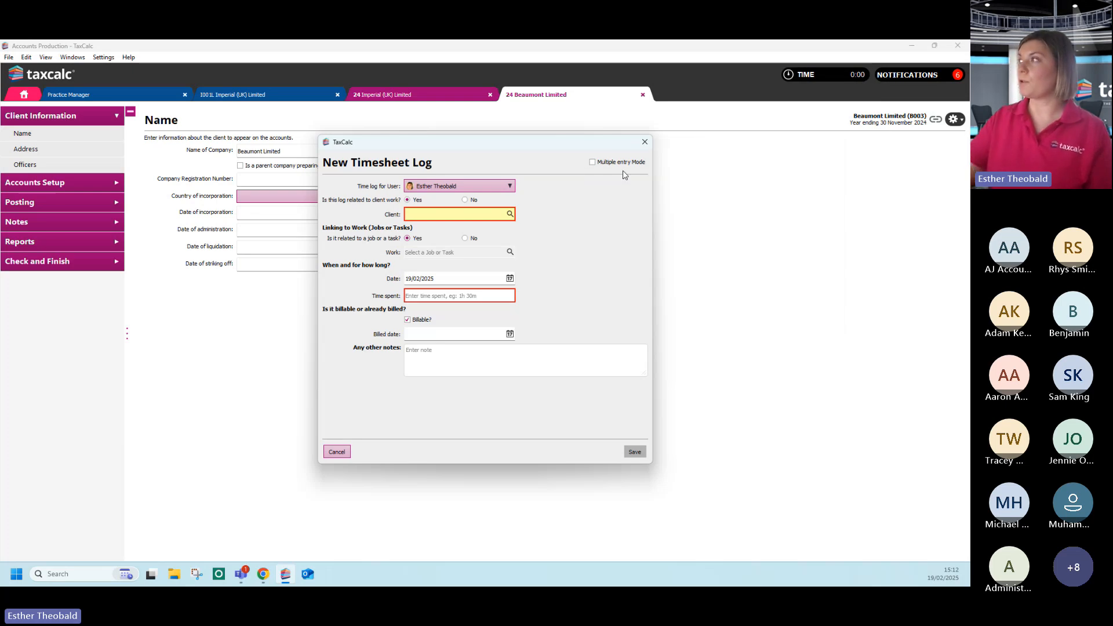
pyautogui.click(592, 162)
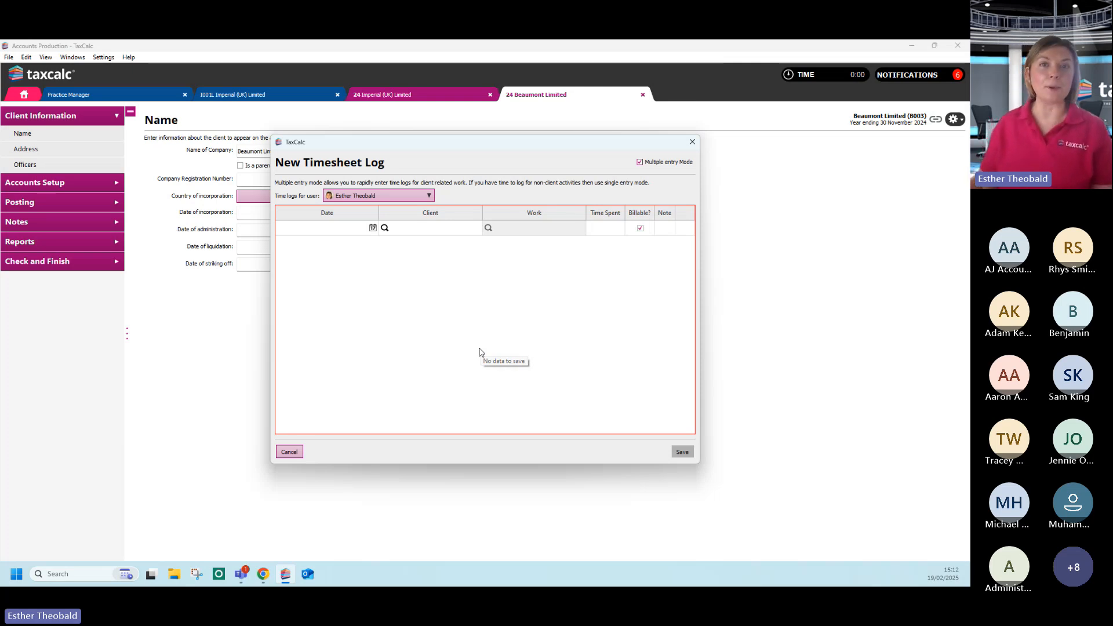
# Step: Date the first timesheet row 18/02/2025 and choose Churchlane Limited as its client
pyautogui.click(372, 229)
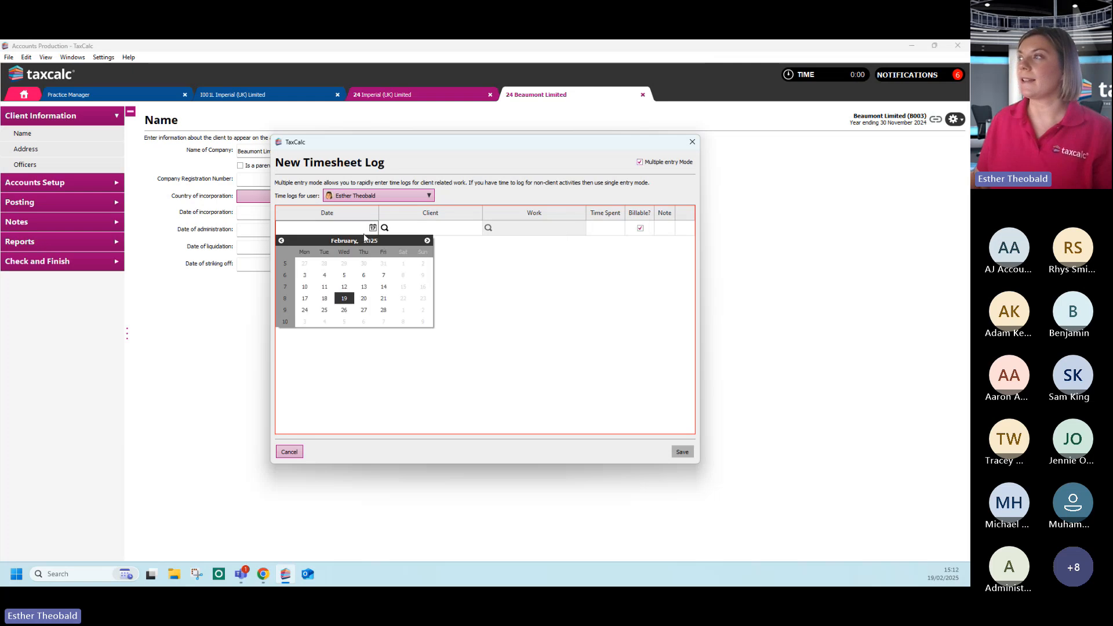
pyautogui.click(325, 299)
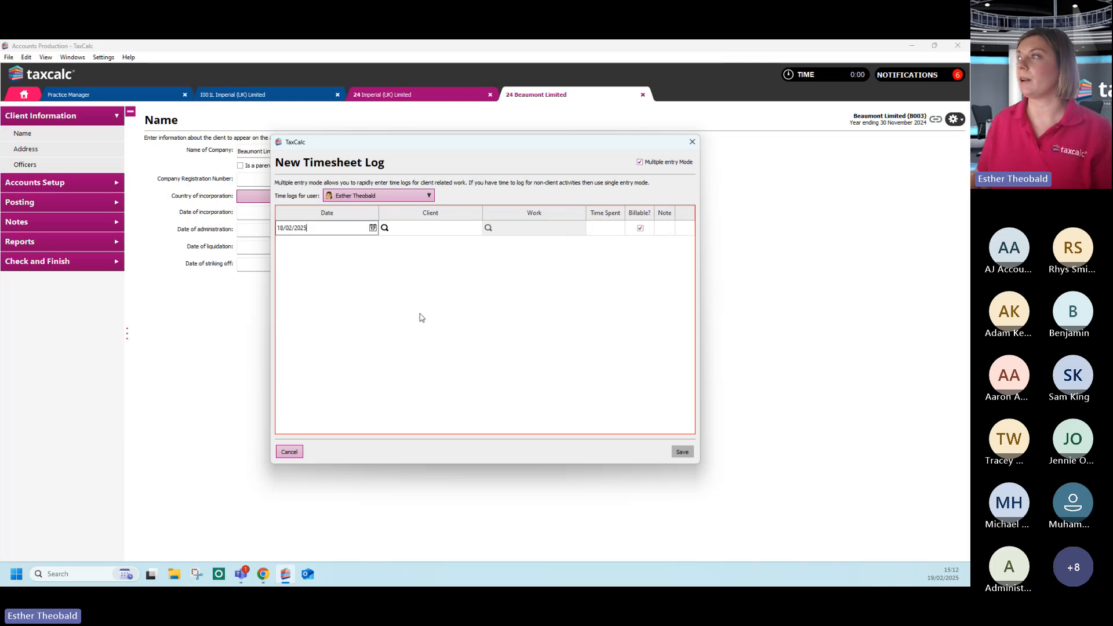
pyautogui.click(385, 228)
pyautogui.scroll(-3, 499, 307)
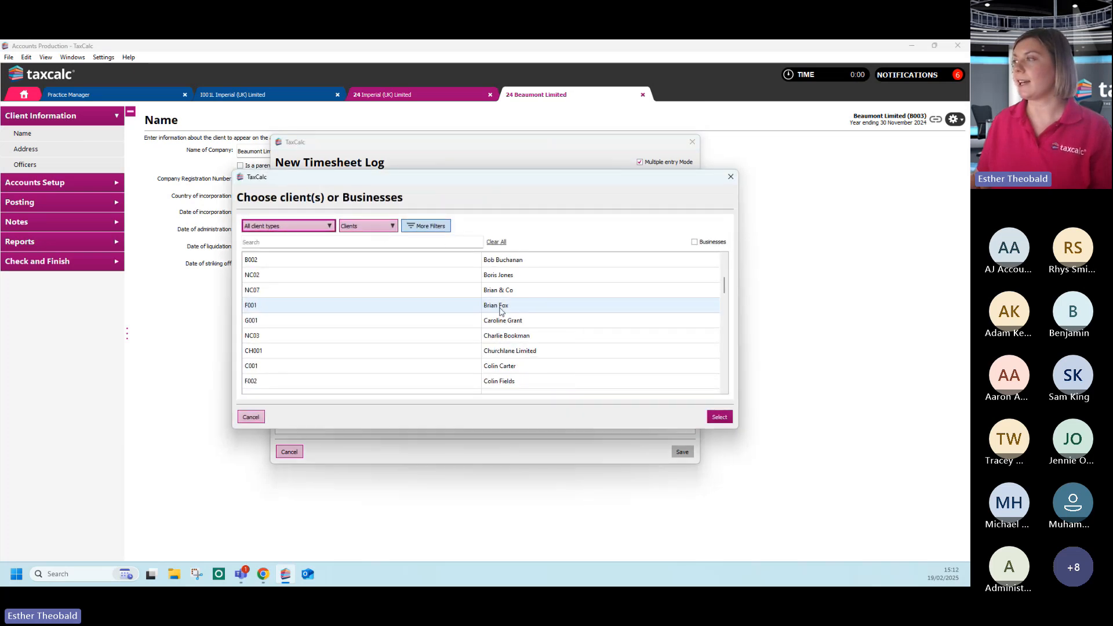
pyautogui.click(523, 352)
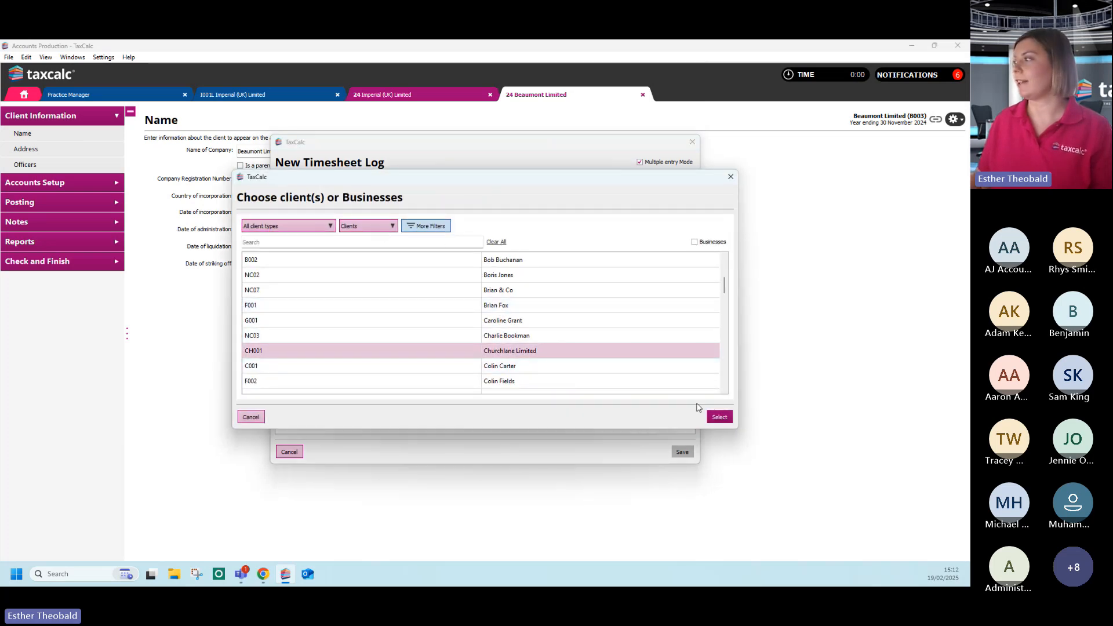
pyautogui.click(719, 417)
# Step: Link the Churchlane Limited row to its Year End Accounts job and set the time spent to 3h 0m
pyautogui.click(489, 229)
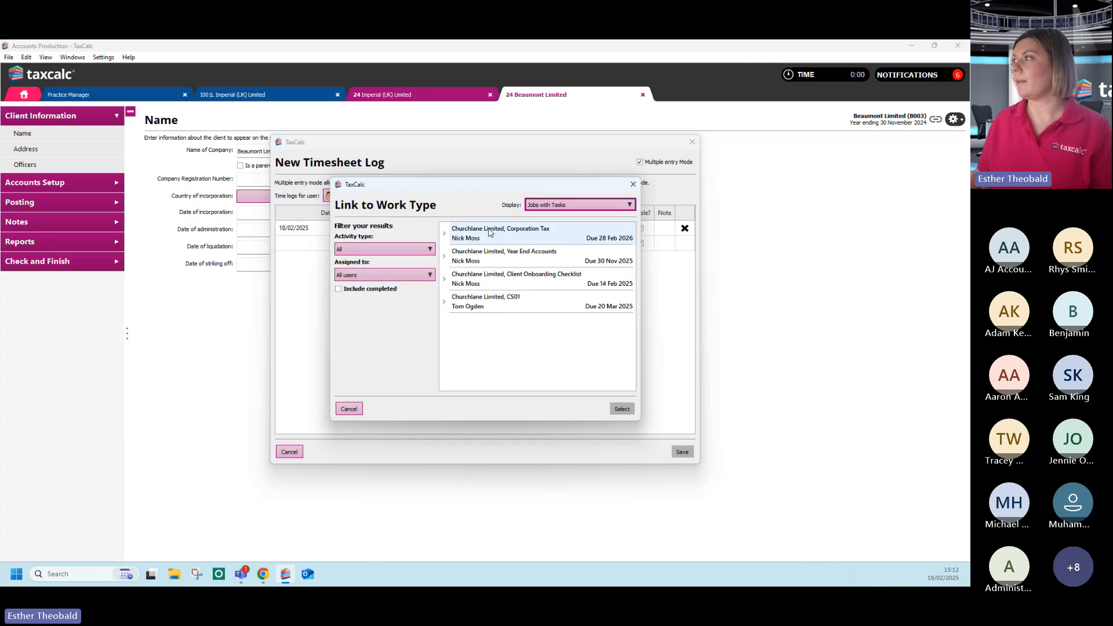
pyautogui.click(517, 260)
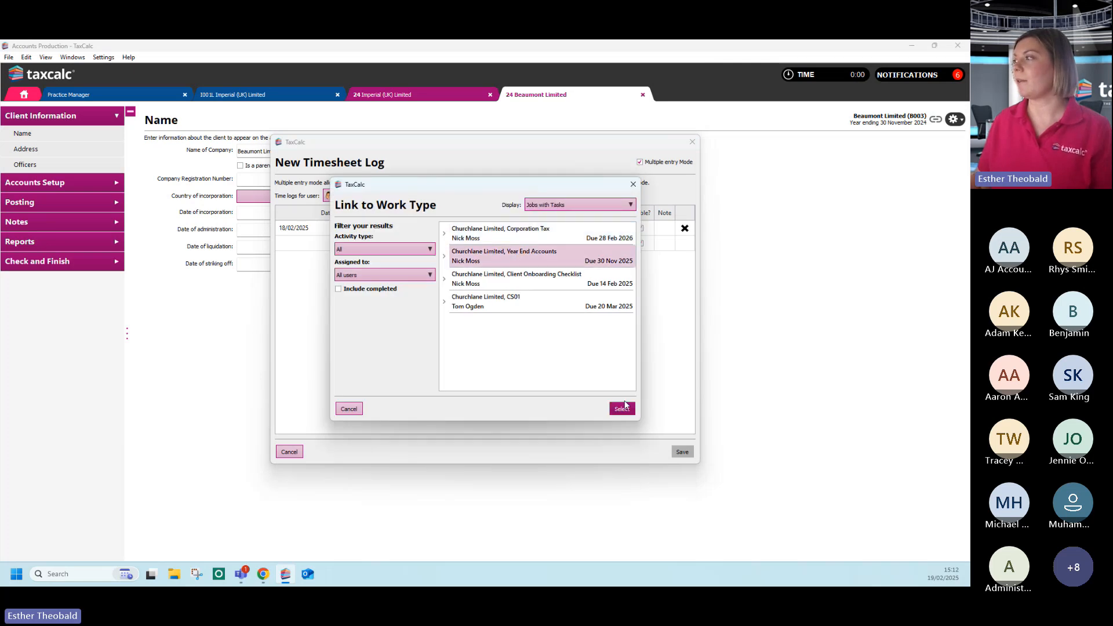
pyautogui.click(622, 408)
pyautogui.click(605, 227)
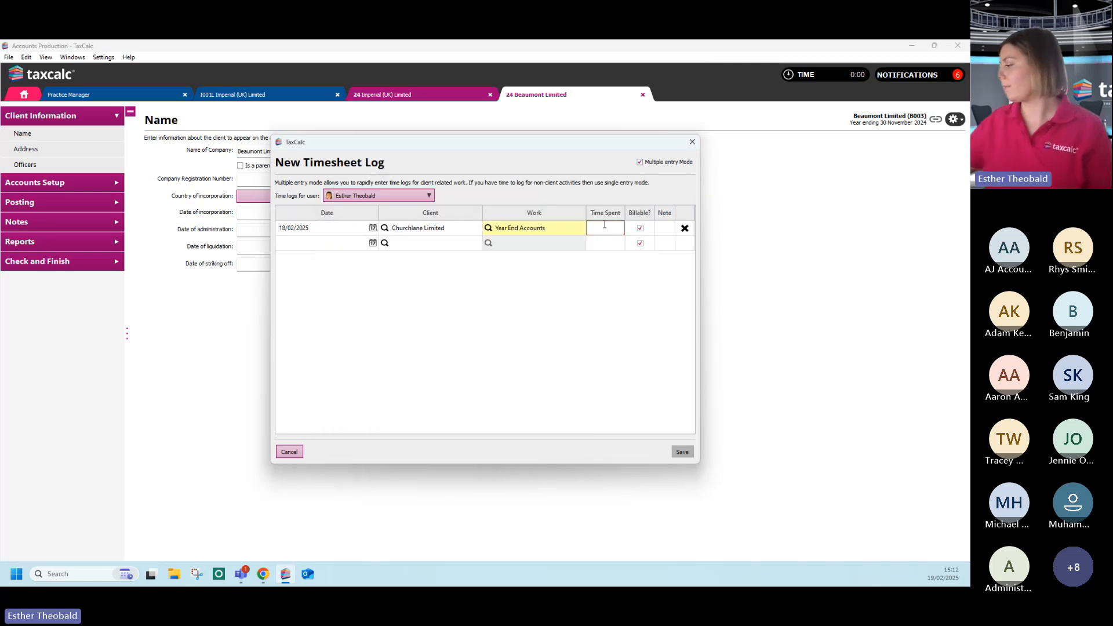
pyautogui.write('3h 0m')
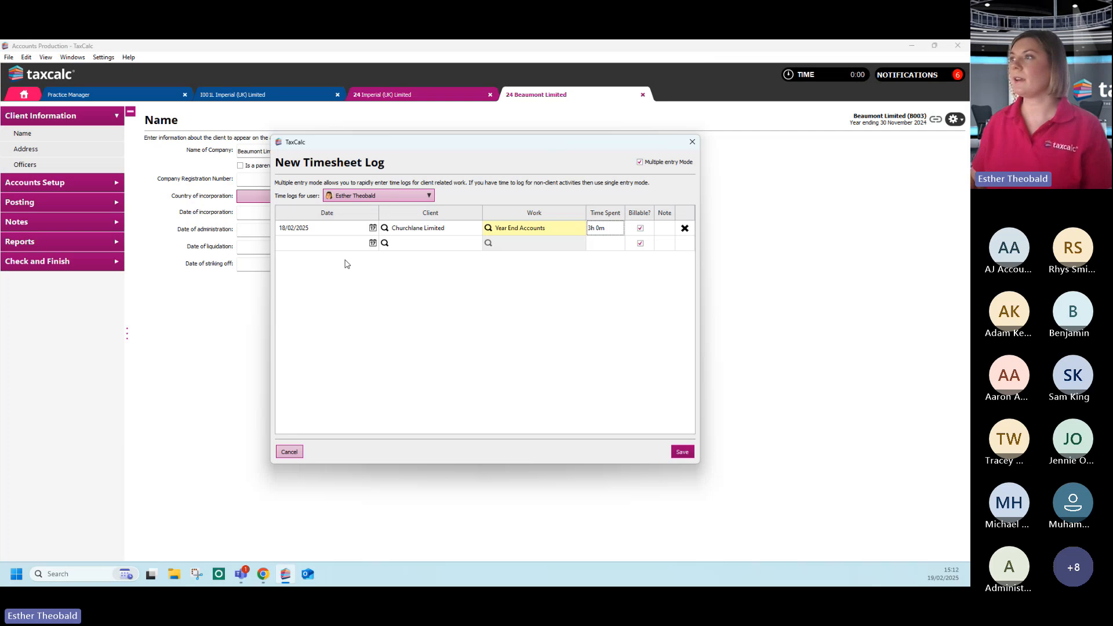
# Step: Date the second timesheet row 19/02/2025 and choose Brian & Co as its client
pyautogui.click(372, 243)
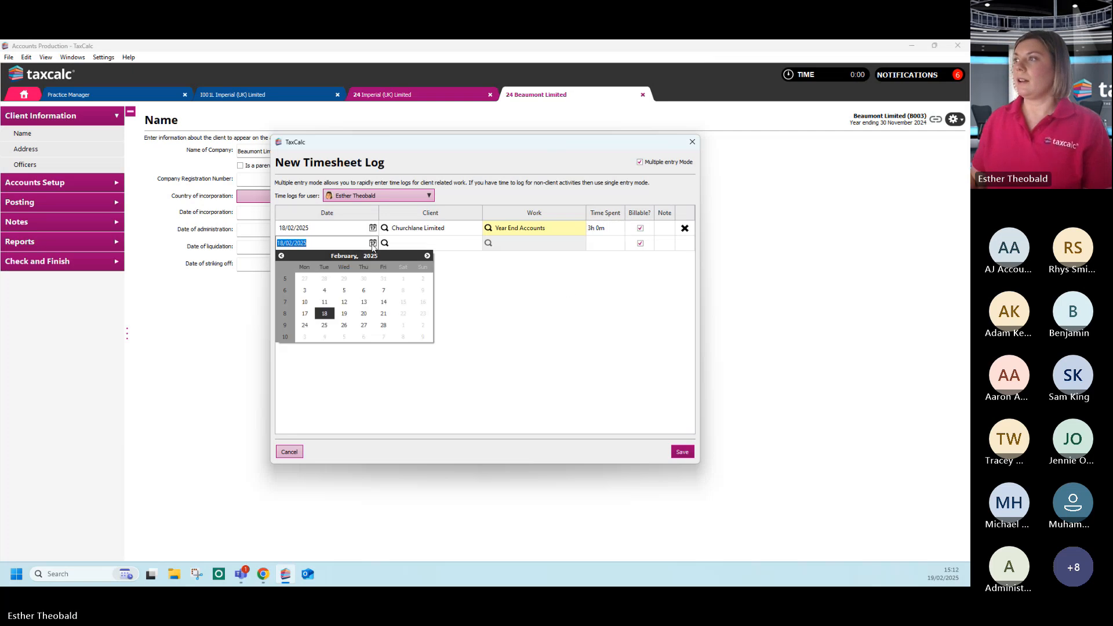
pyautogui.click(346, 315)
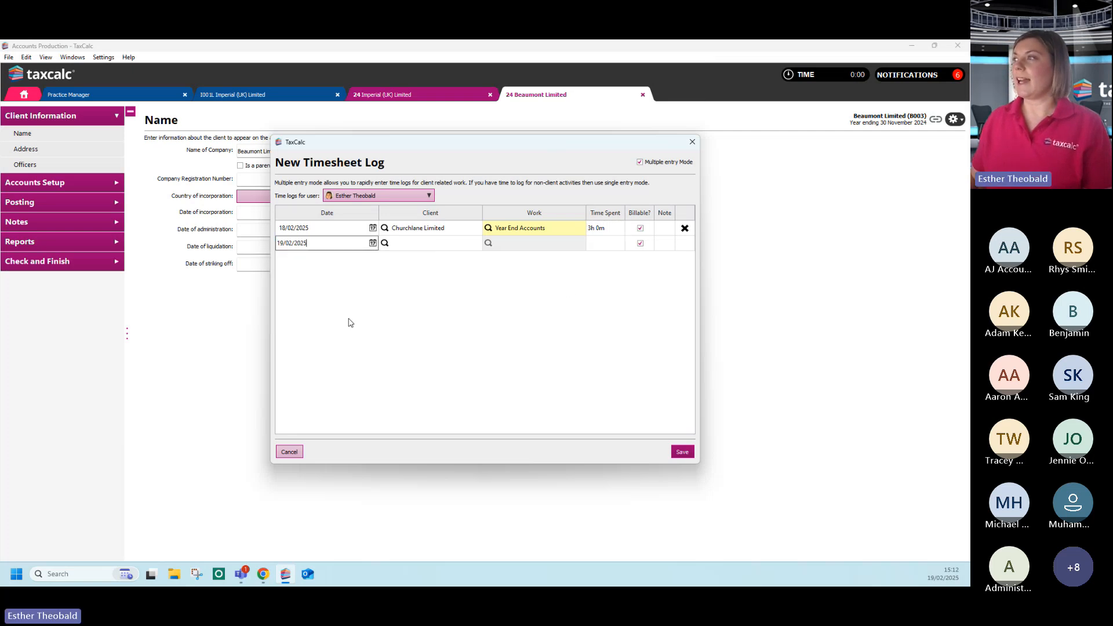
pyautogui.click(410, 242)
pyautogui.click(385, 244)
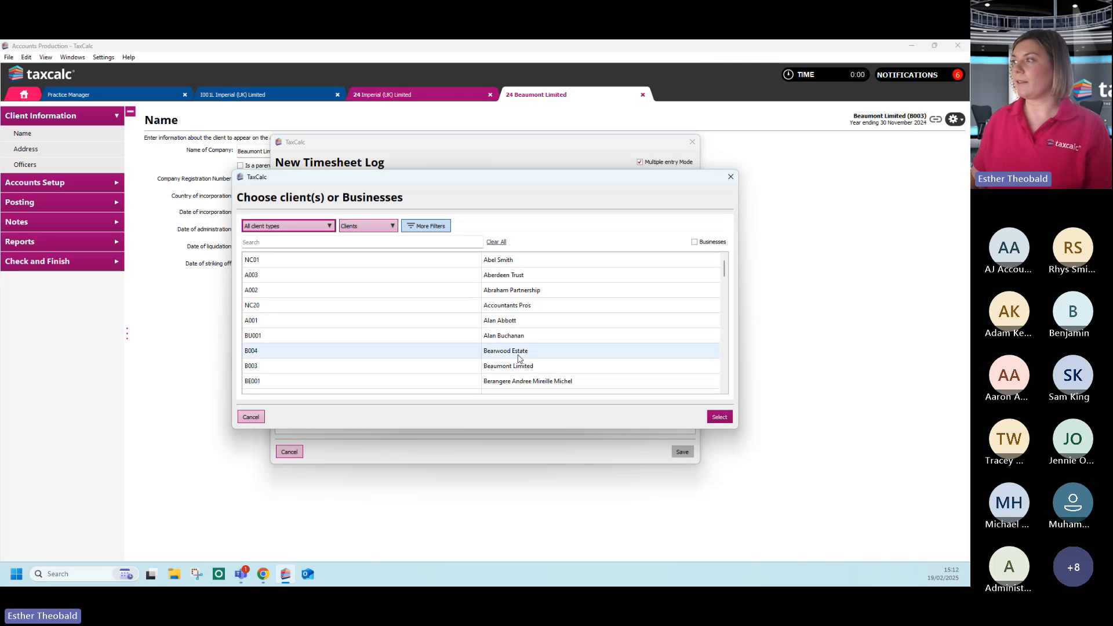
pyautogui.scroll(-1, 529, 380)
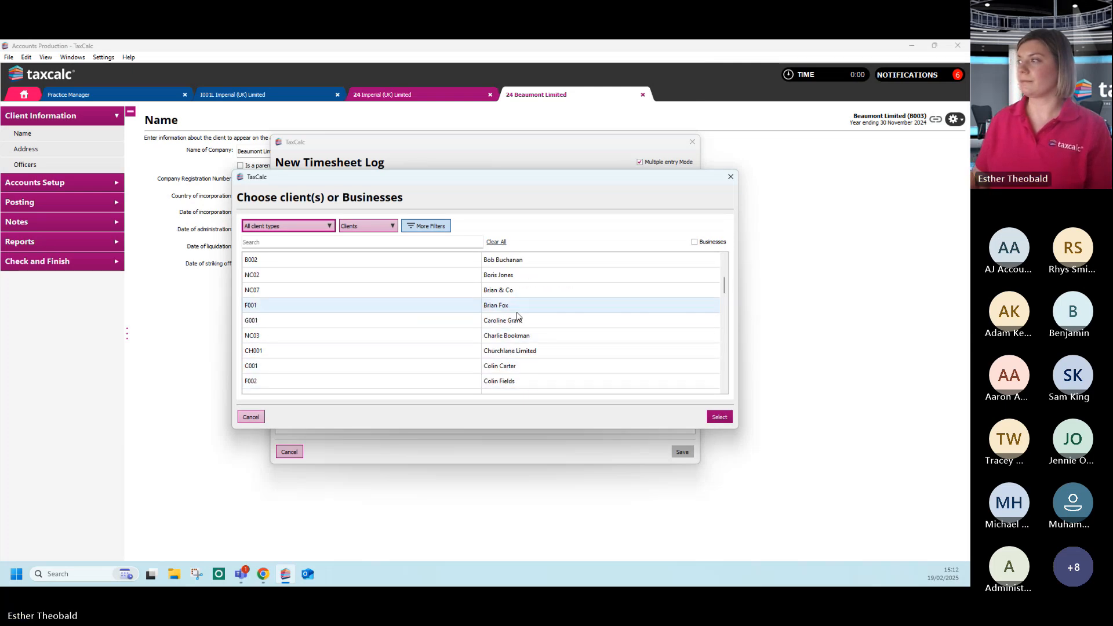
pyautogui.click(514, 292)
pyautogui.click(716, 417)
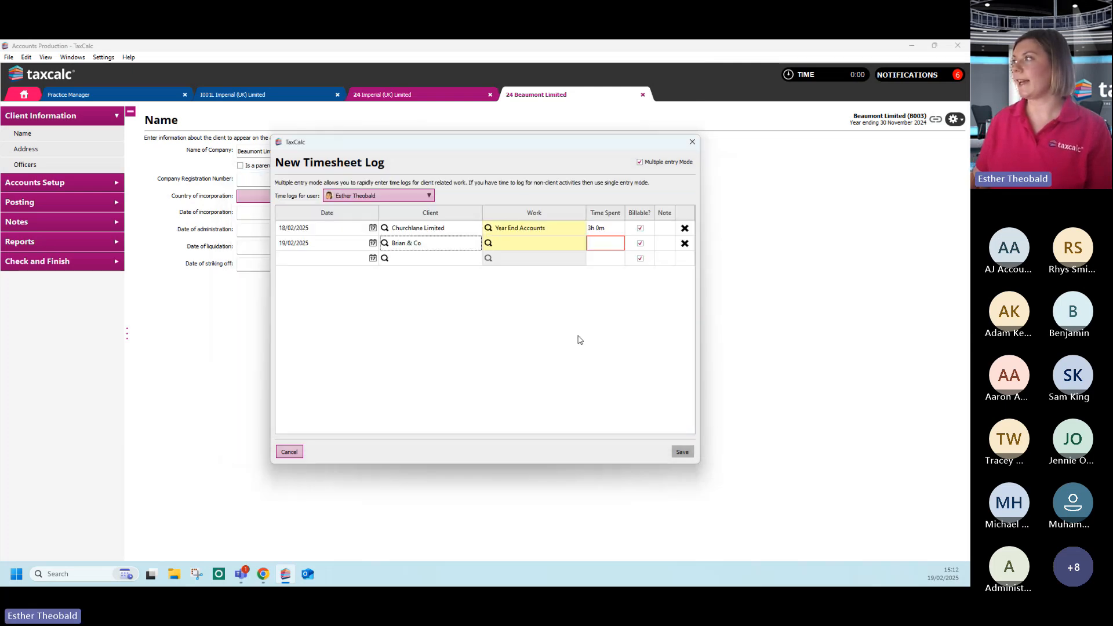
# Step: Set the time spent on the Brian & Co row to 0.5 and save both timesheet logs
pyautogui.click(599, 244)
pyautogui.write('0.5')
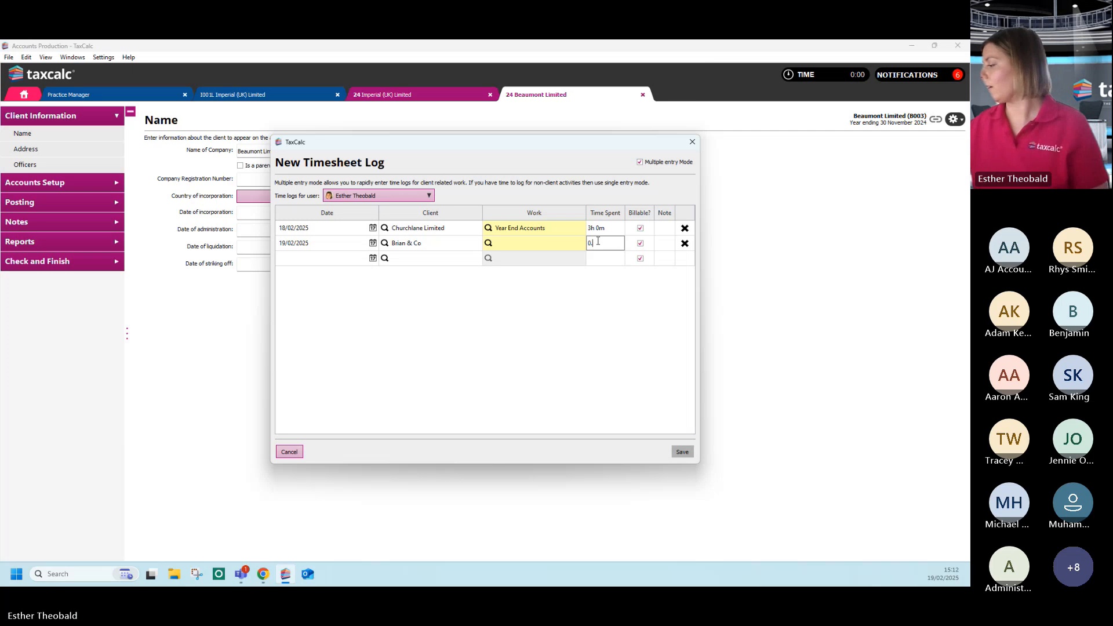
pyautogui.click(665, 229)
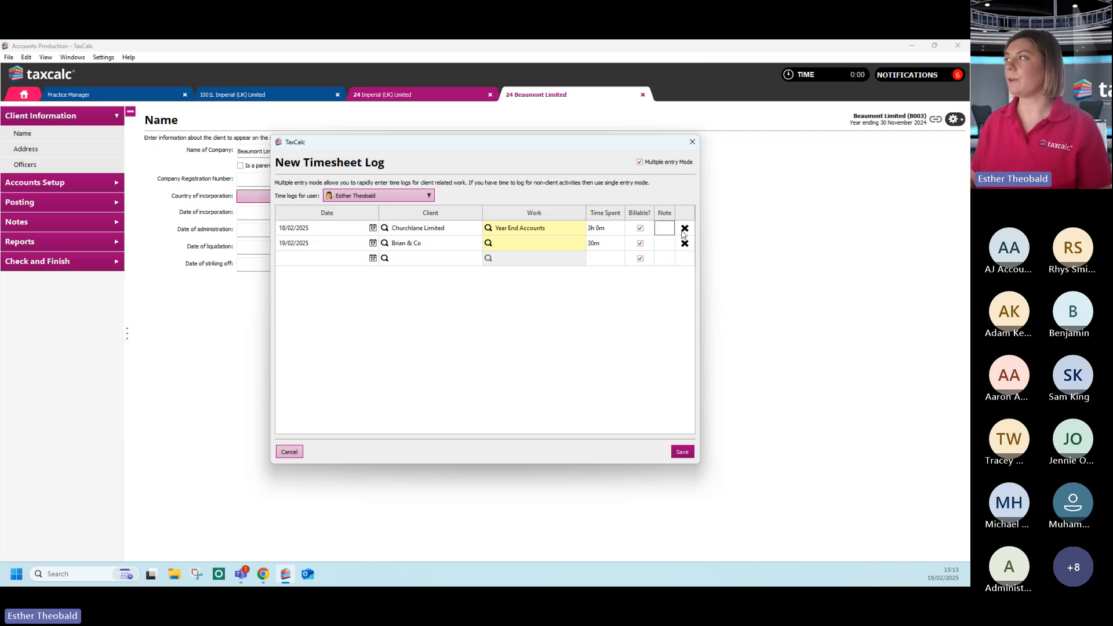
pyautogui.click(682, 453)
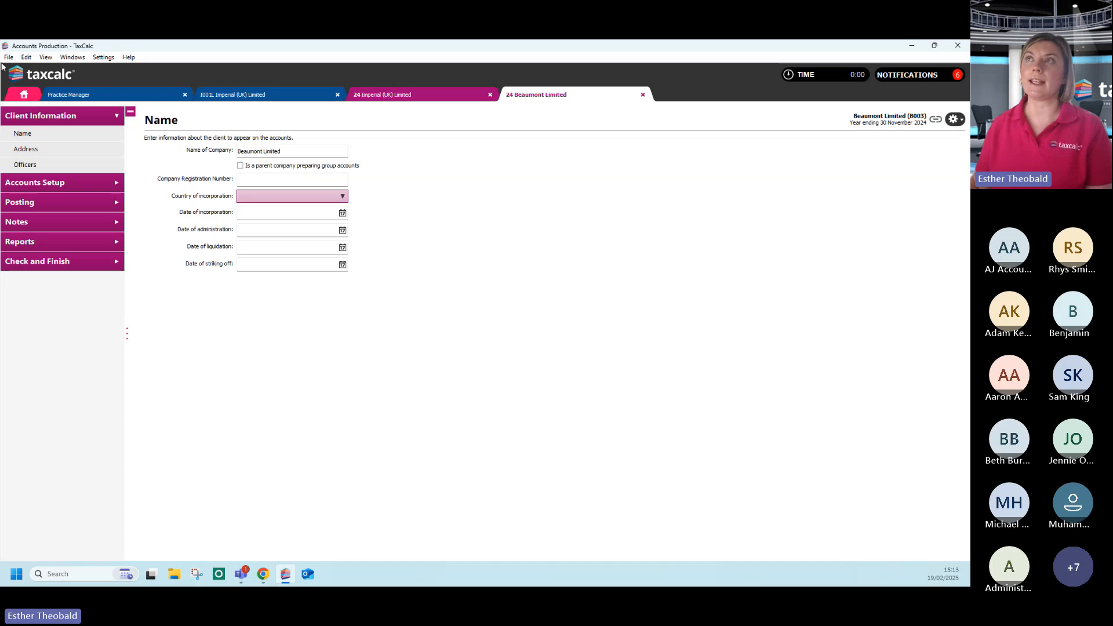
# Step: Update Beaumont Limited's Billing task from the home dashboard, setting it and all previous tasks to Completed
pyautogui.click(29, 100)
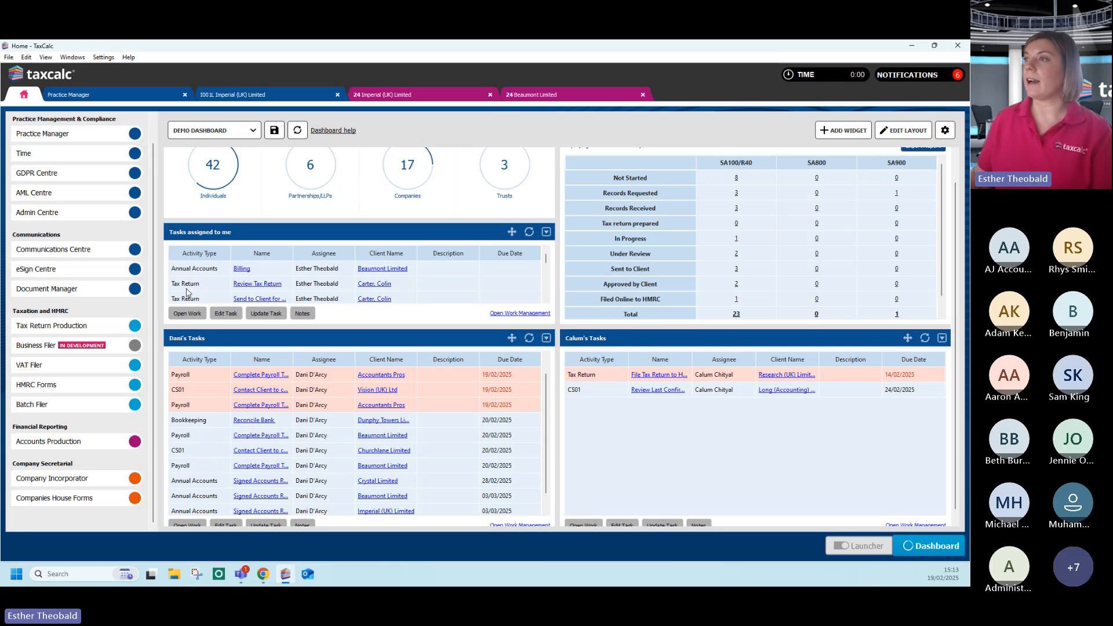
pyautogui.click(201, 271)
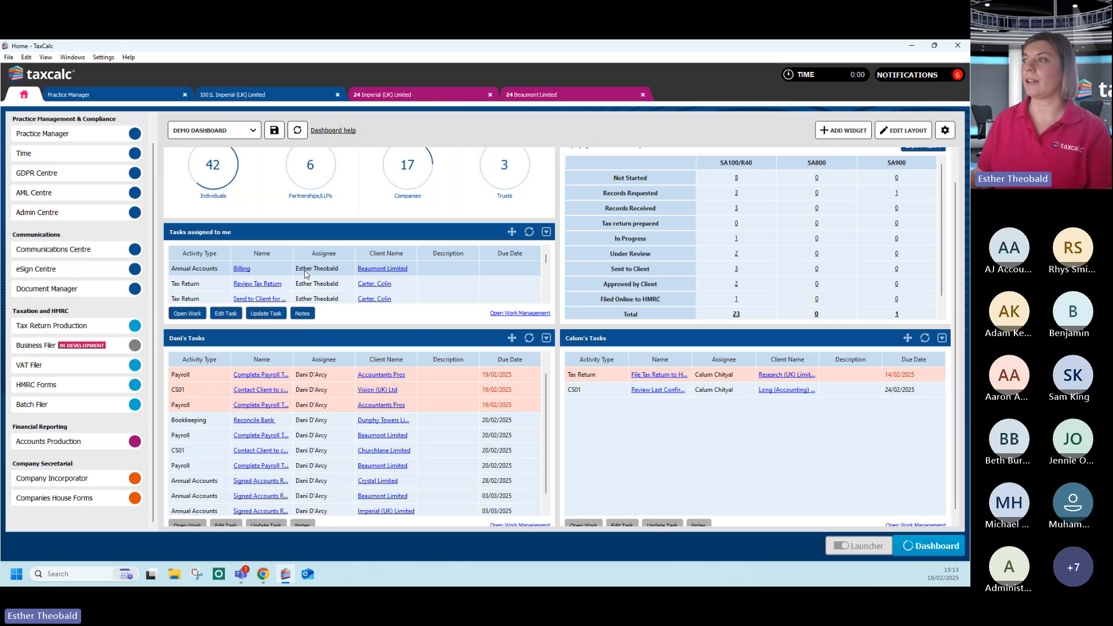
pyautogui.click(267, 315)
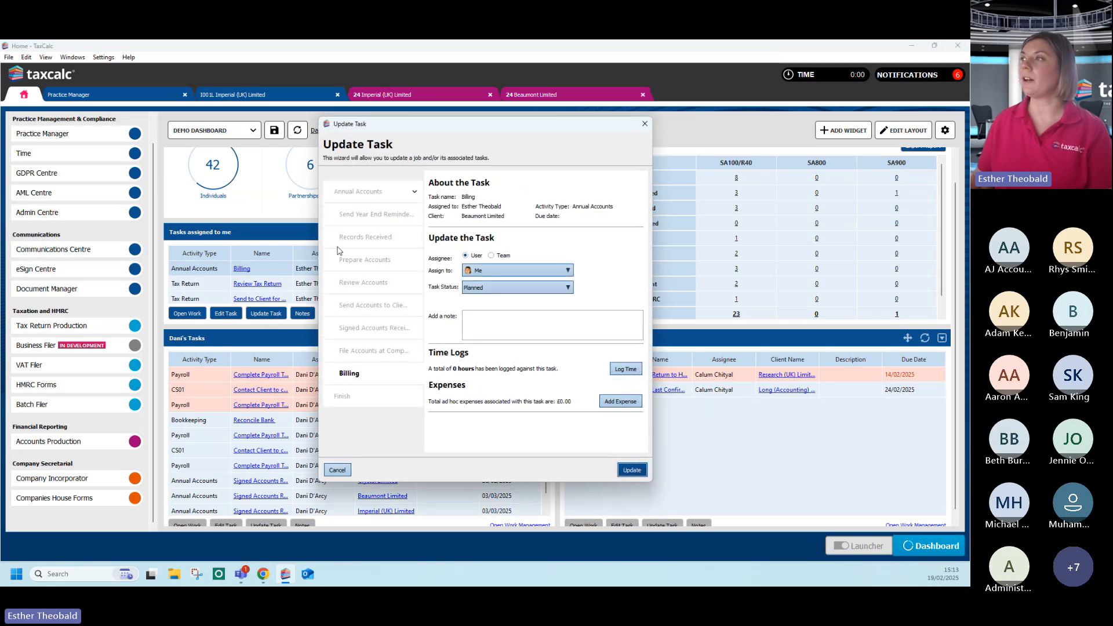
pyautogui.click(488, 288)
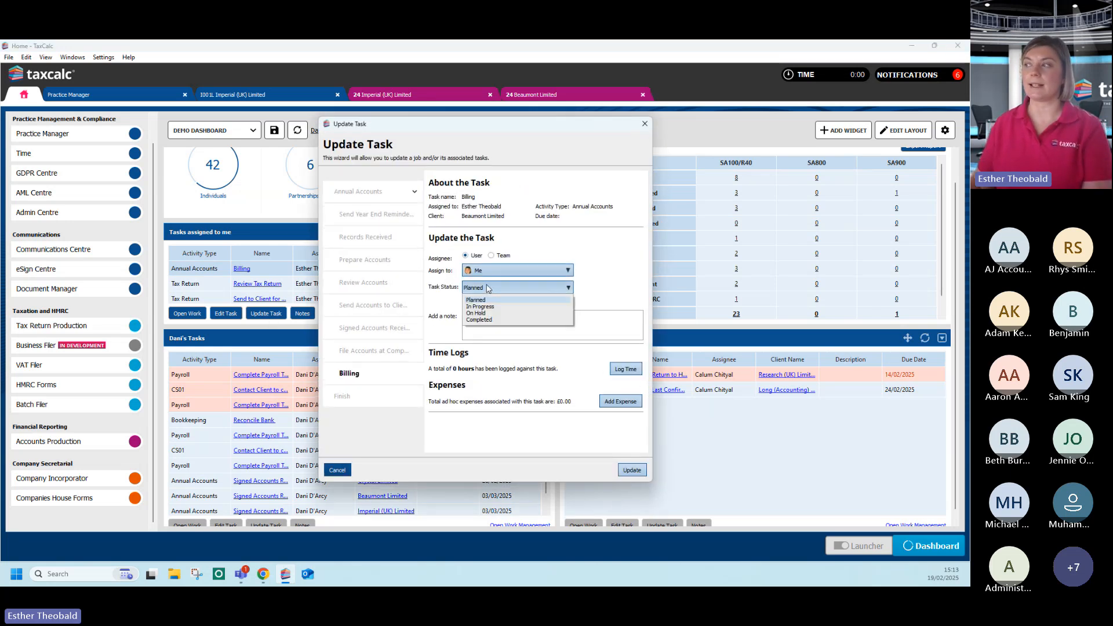
pyautogui.click(482, 320)
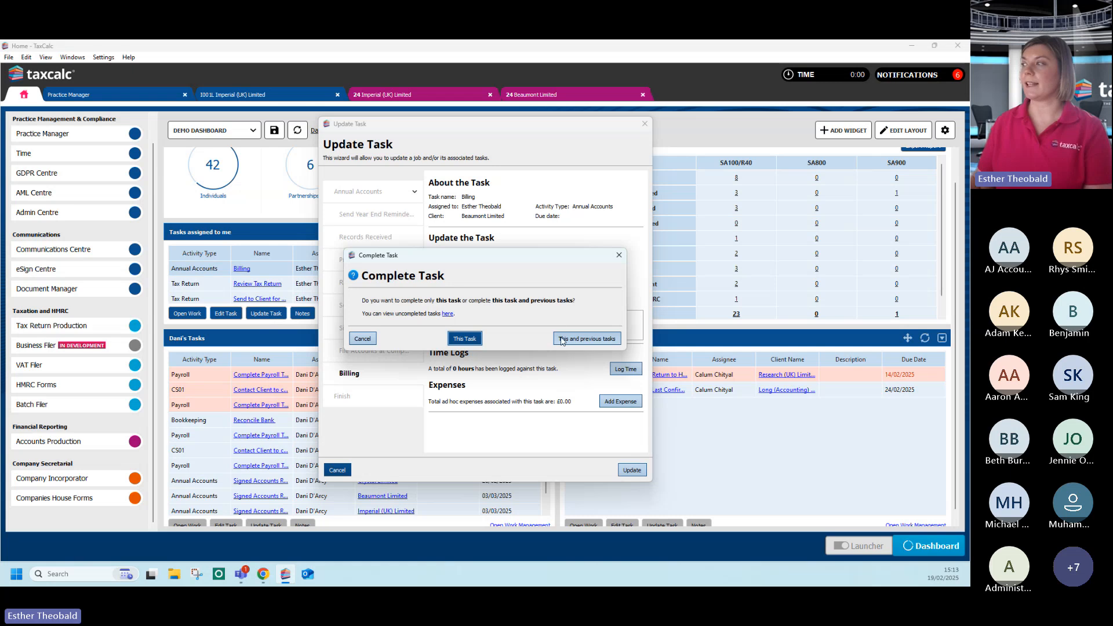
pyautogui.click(571, 346)
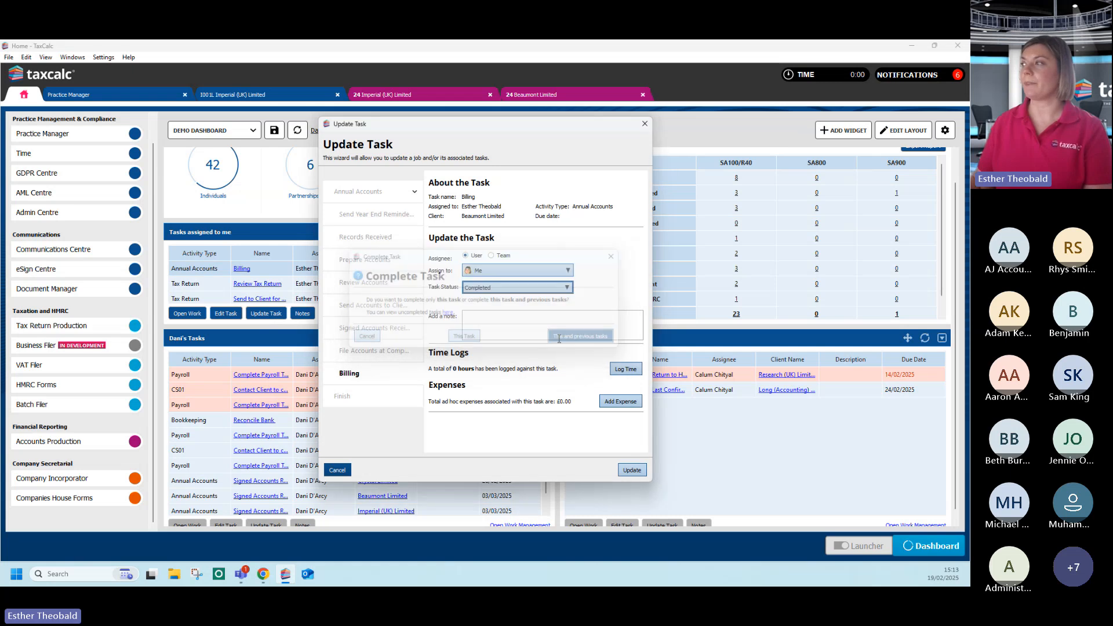
# Step: Log 0.15 of time spent against Beaumont Limited's Billing task and apply the task update
pyautogui.click(627, 369)
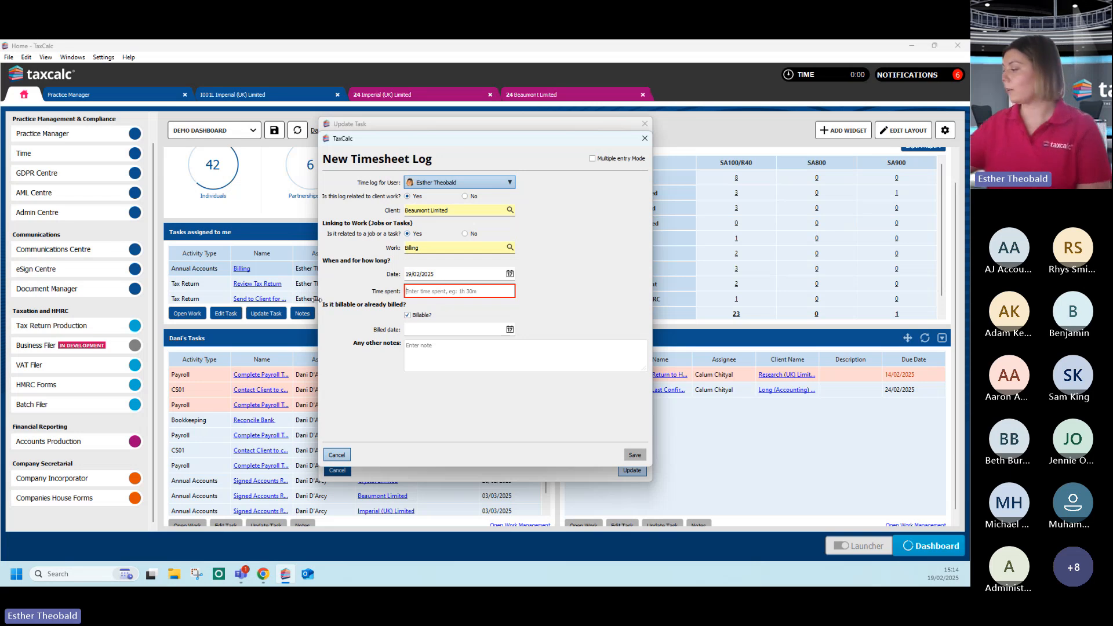
pyautogui.write('0.15')
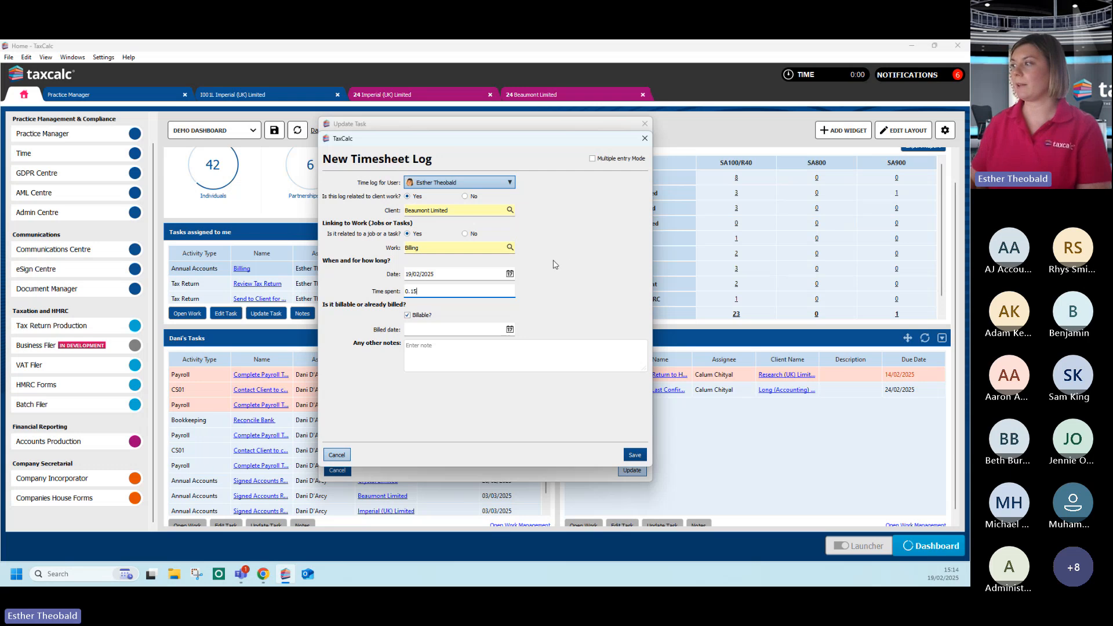
pyautogui.click(635, 455)
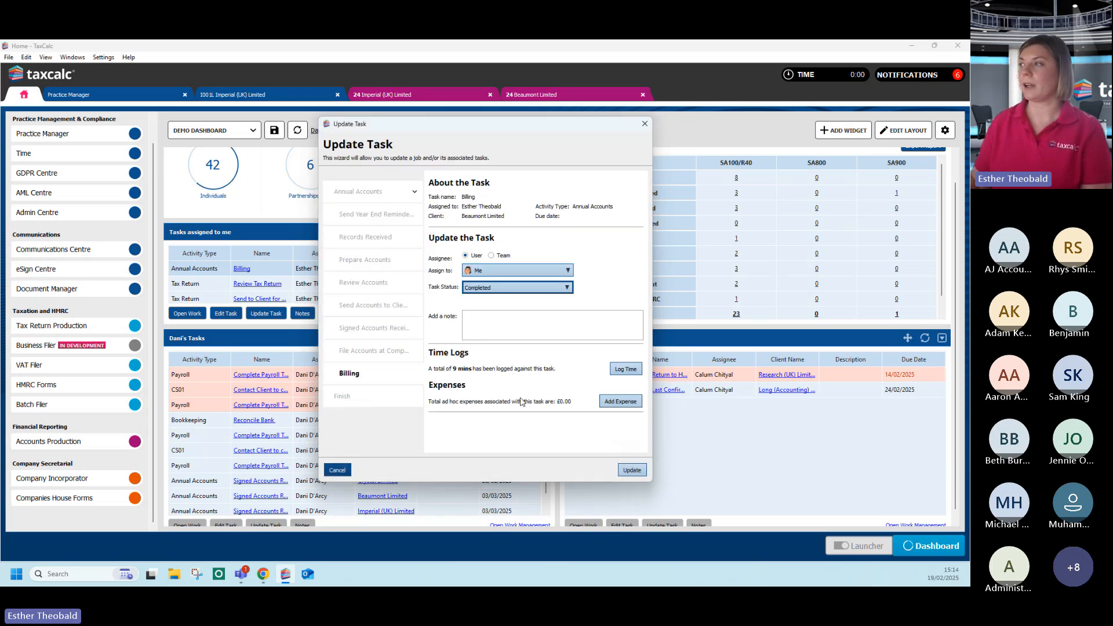
pyautogui.click(629, 470)
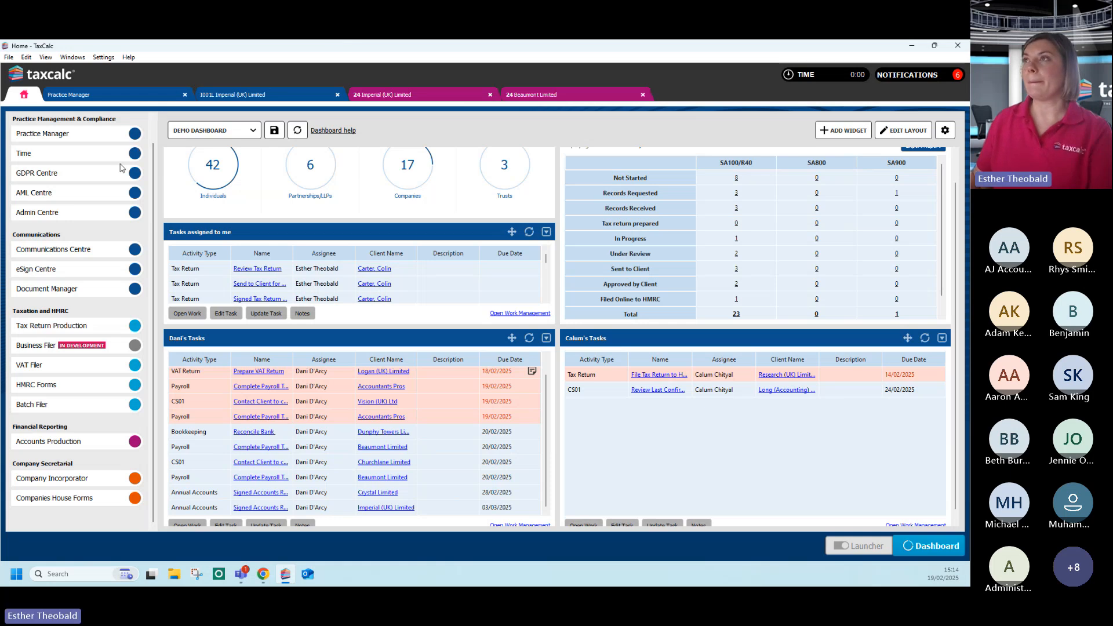
# Step: Open the Time module's time logs, show the filter options and look through the time log status choices
pyautogui.scroll(1, 126, 168)
pyautogui.click(90, 181)
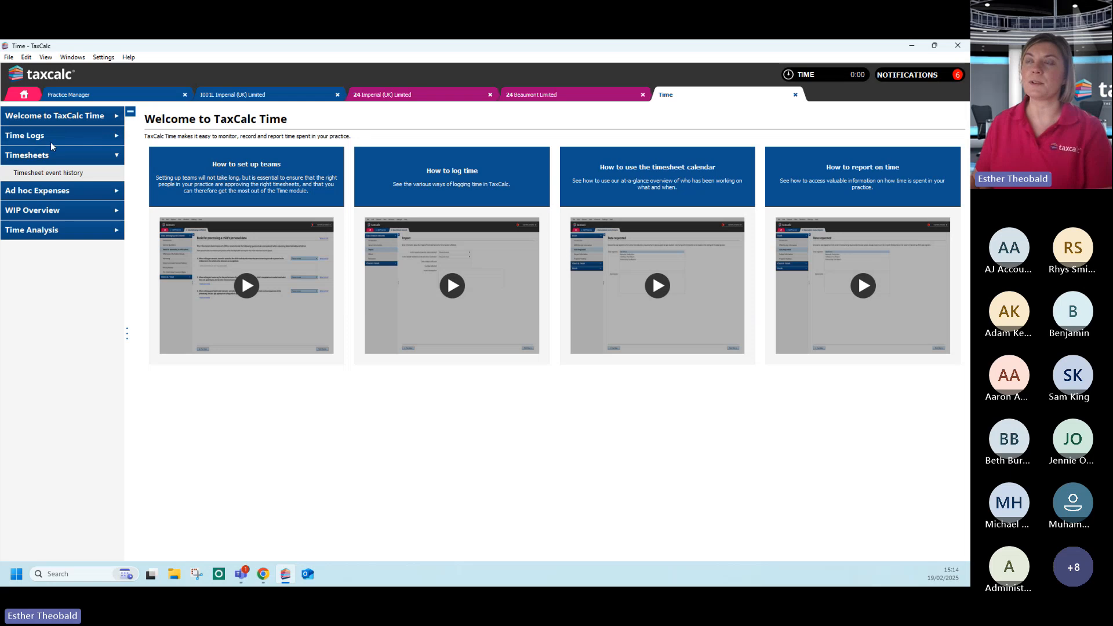
pyautogui.click(55, 116)
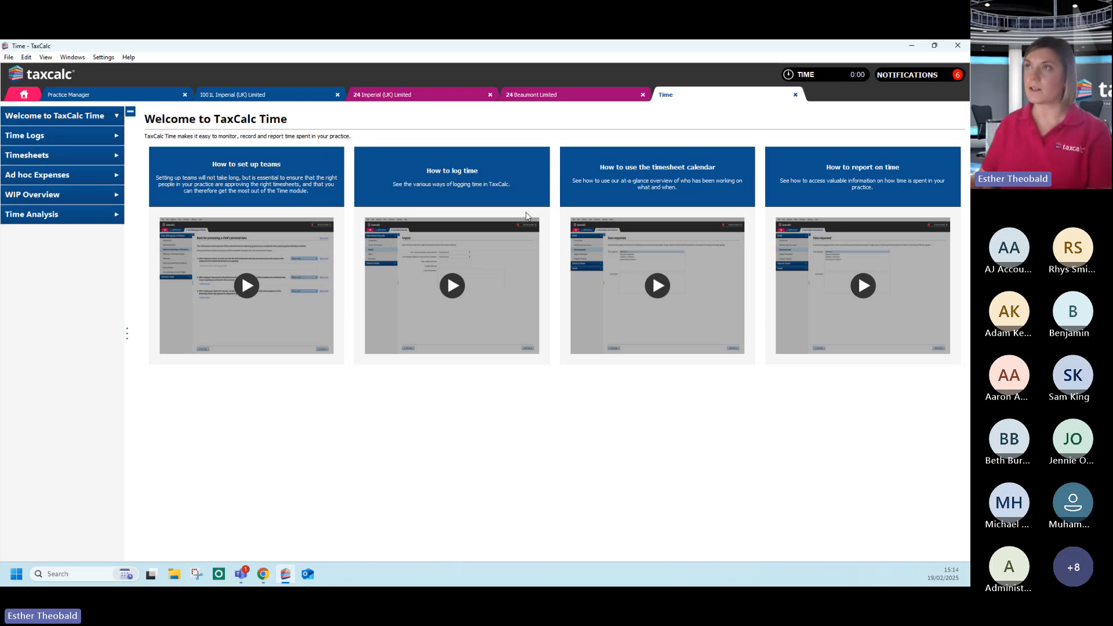
pyautogui.click(71, 134)
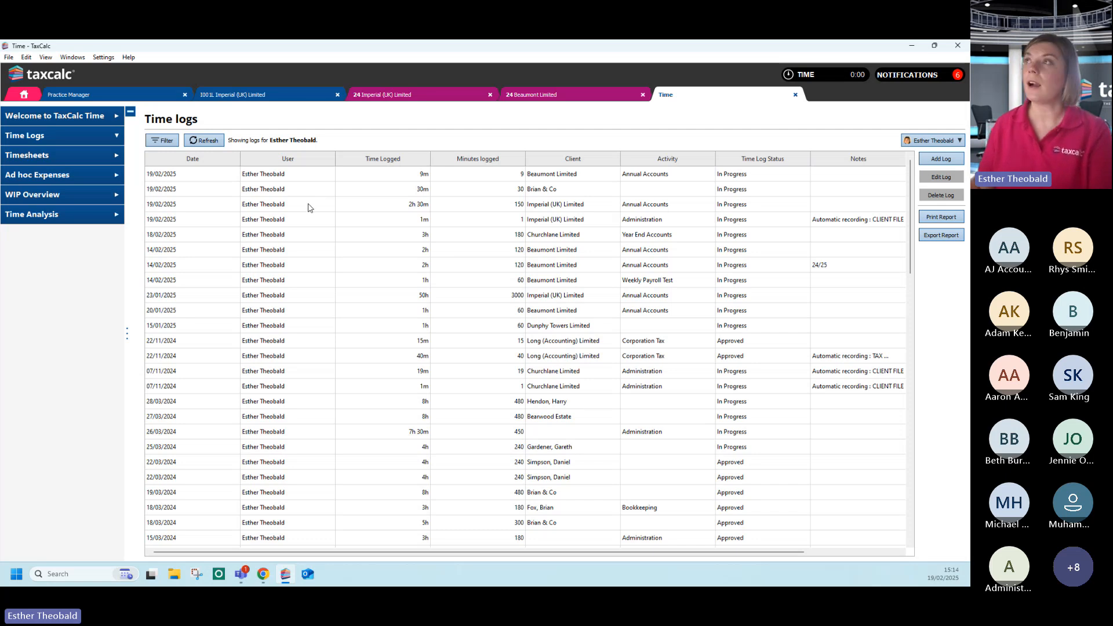
pyautogui.click(163, 140)
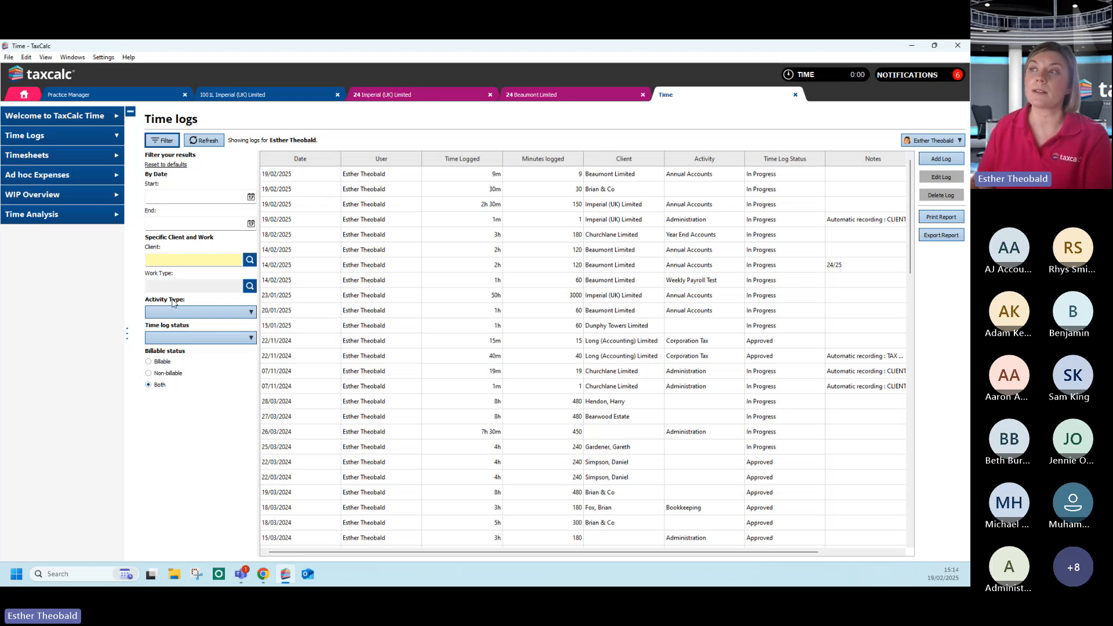
pyautogui.click(203, 338)
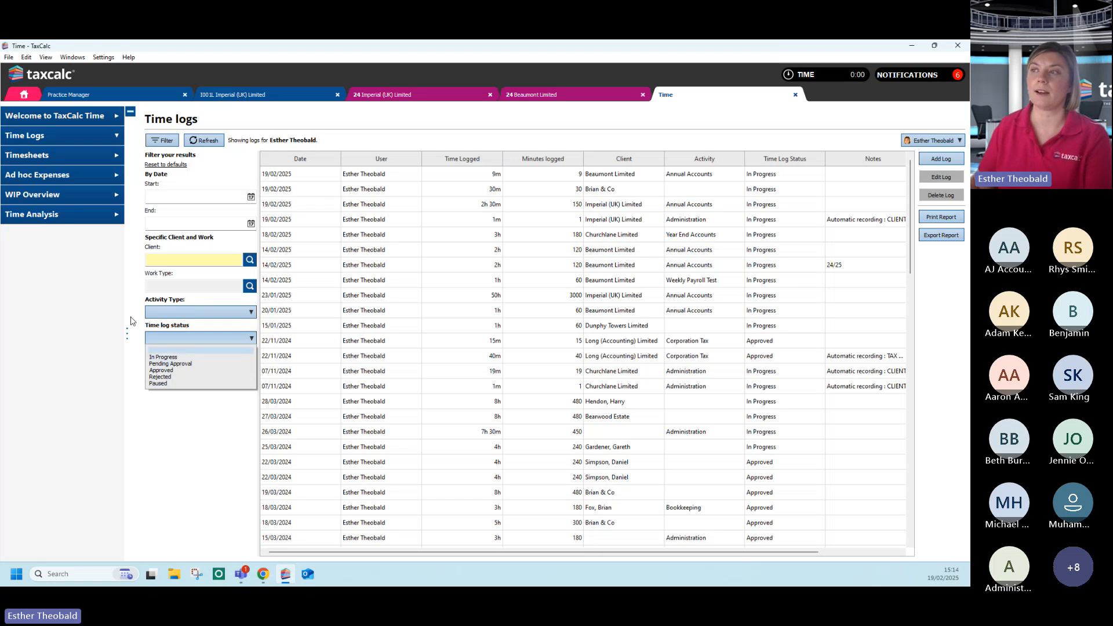
pyautogui.click(185, 415)
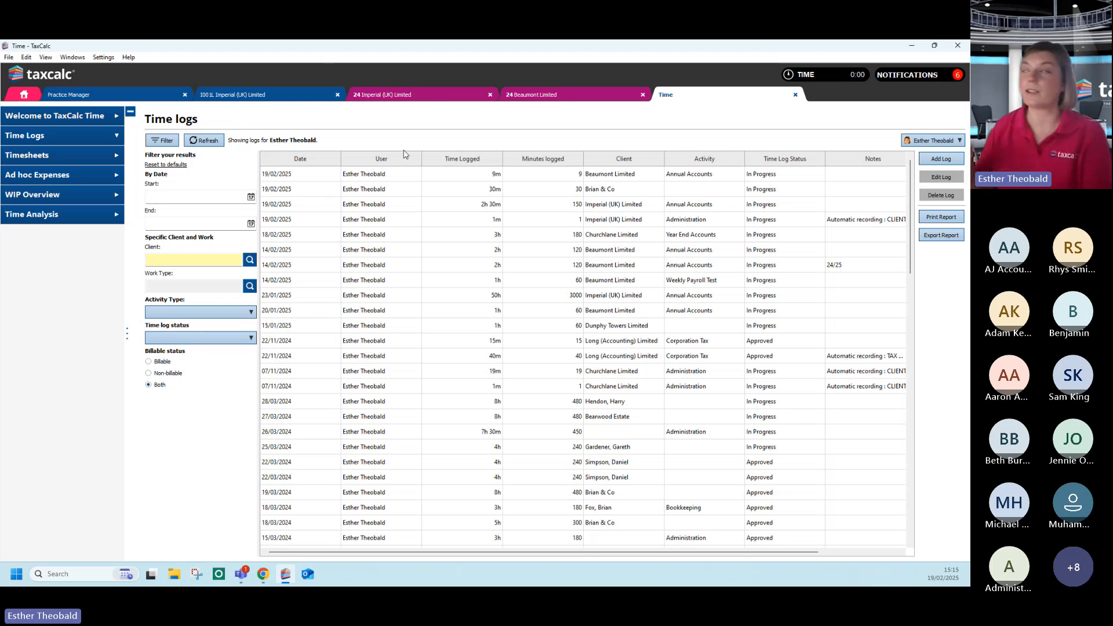
pyautogui.click(933, 140)
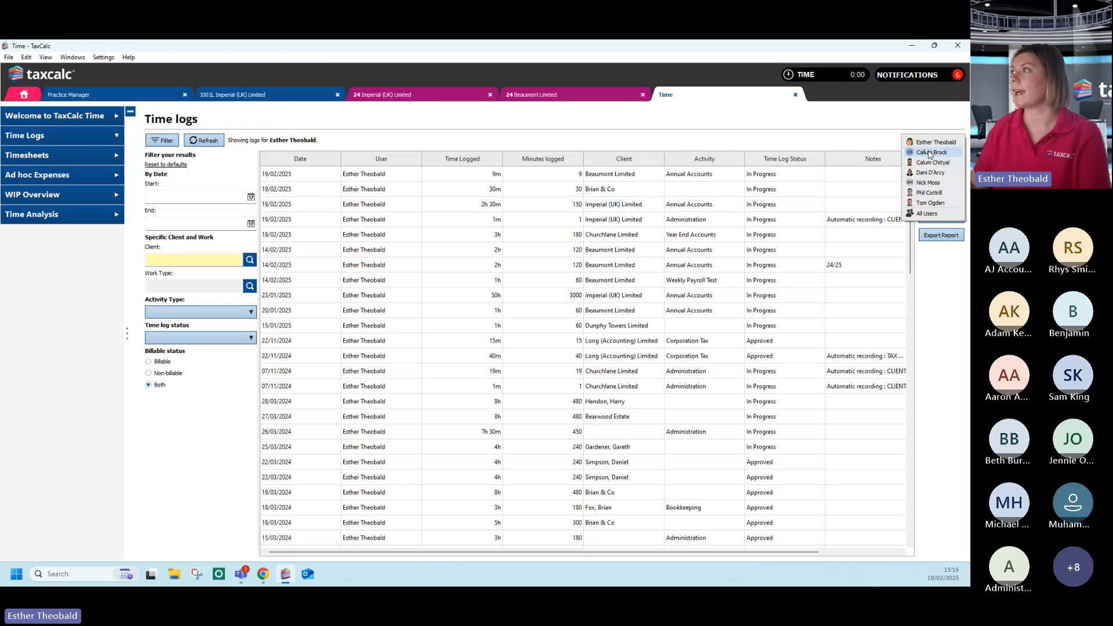
pyautogui.click(931, 152)
pyautogui.click(939, 141)
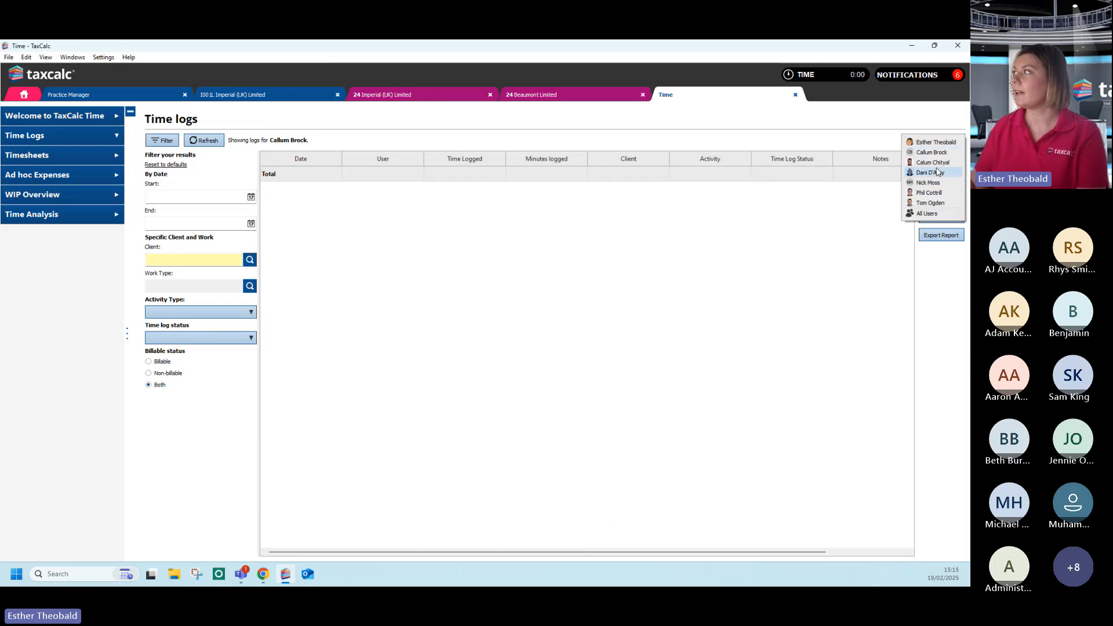
pyautogui.click(938, 172)
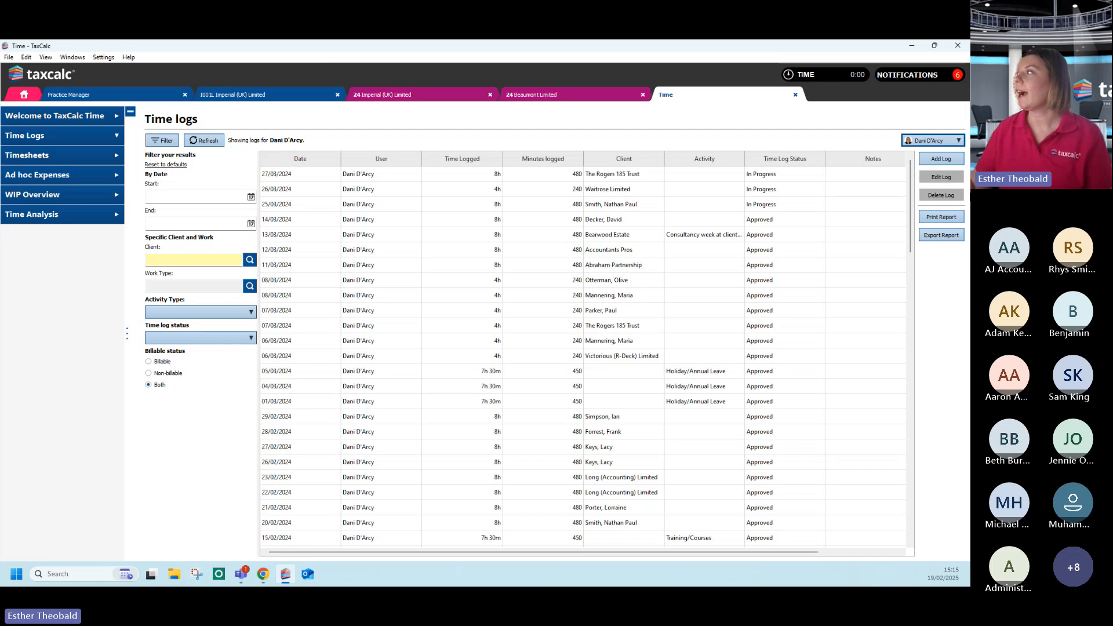
# Step: View the blank new timesheet log form for the selected colleague, and again after switching back to the presenter's own logs
pyautogui.click(948, 164)
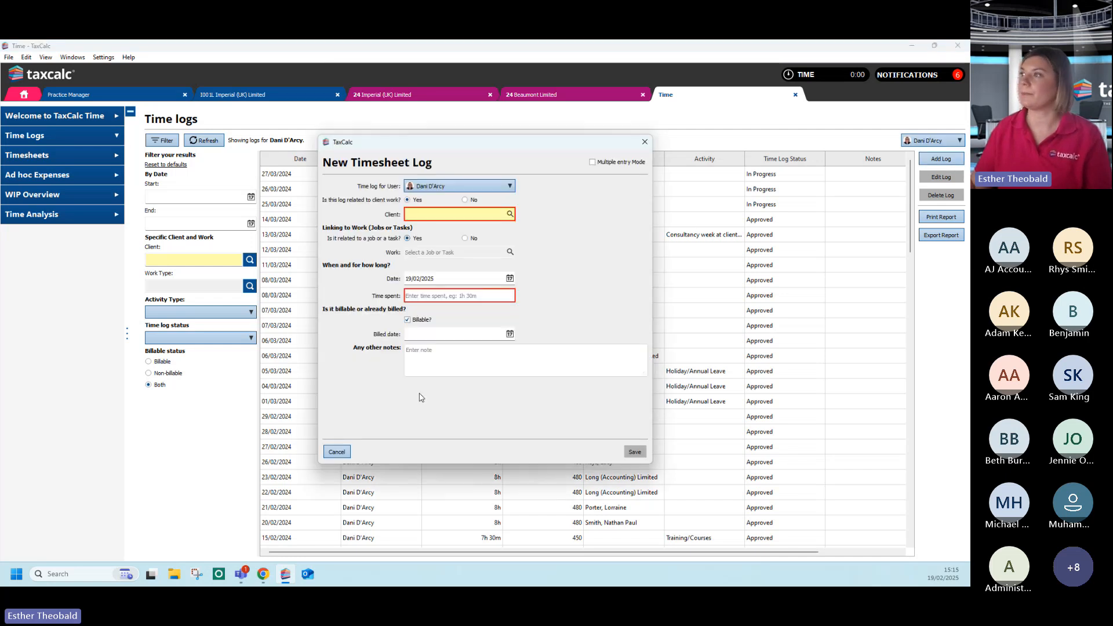
pyautogui.click(644, 142)
pyautogui.click(927, 141)
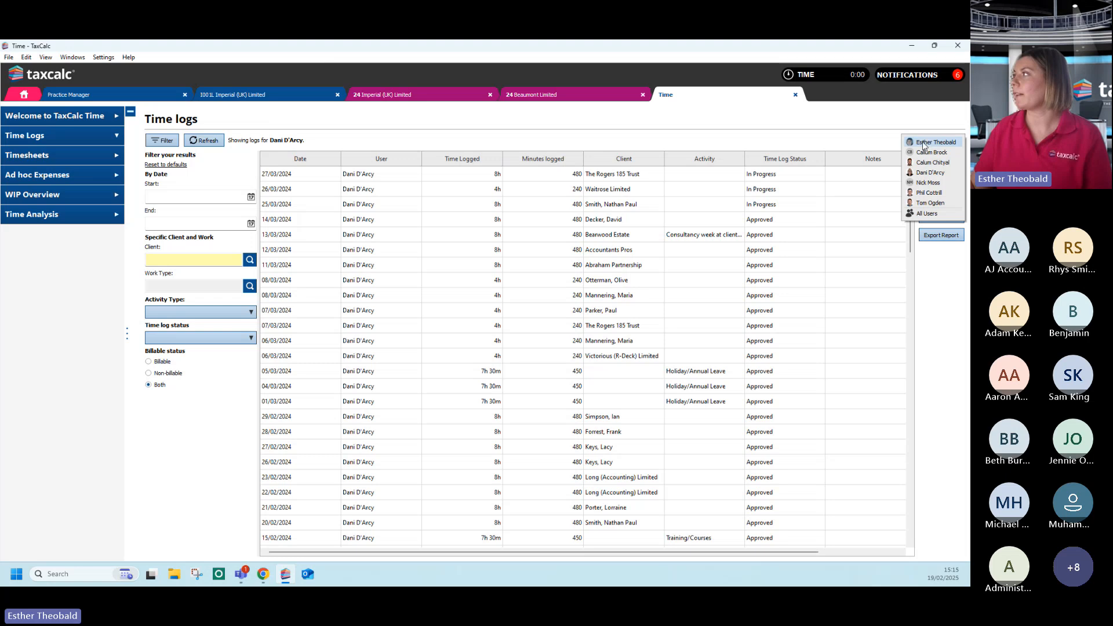
pyautogui.click(927, 146)
pyautogui.click(938, 160)
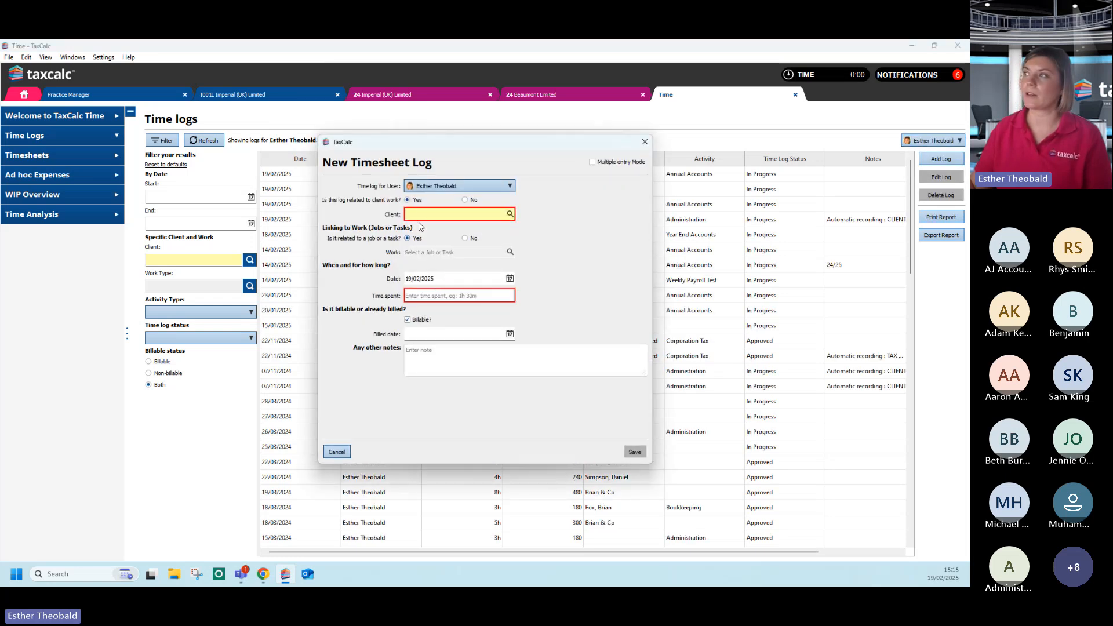
pyautogui.click(644, 142)
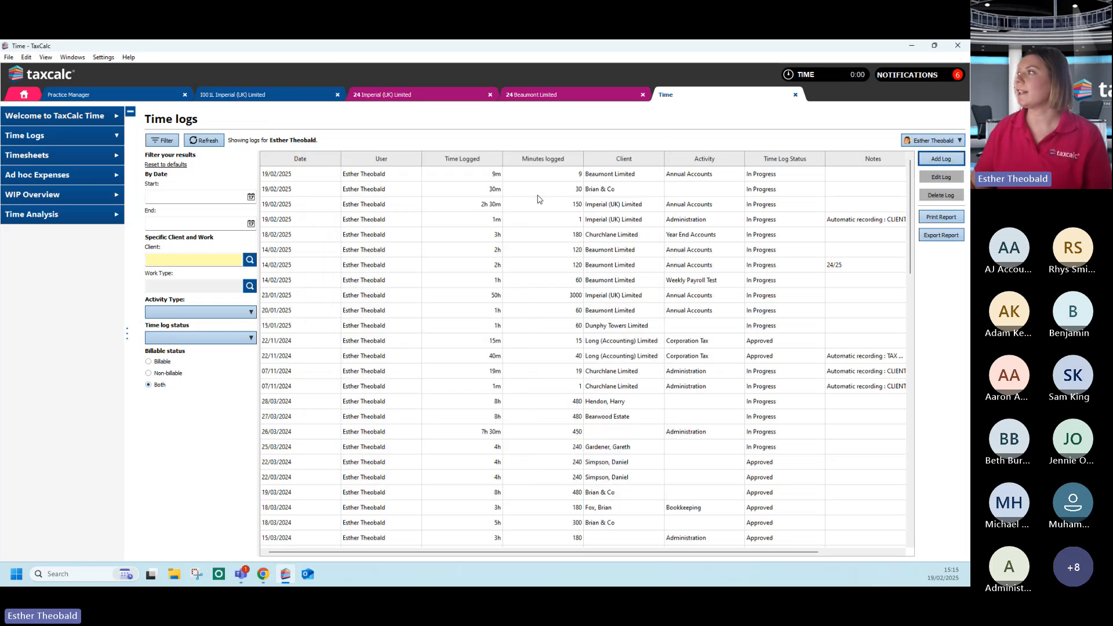
# Step: Open the 19/02/2025 Brian & Co time log for editing and close it without changes
pyautogui.click(613, 191)
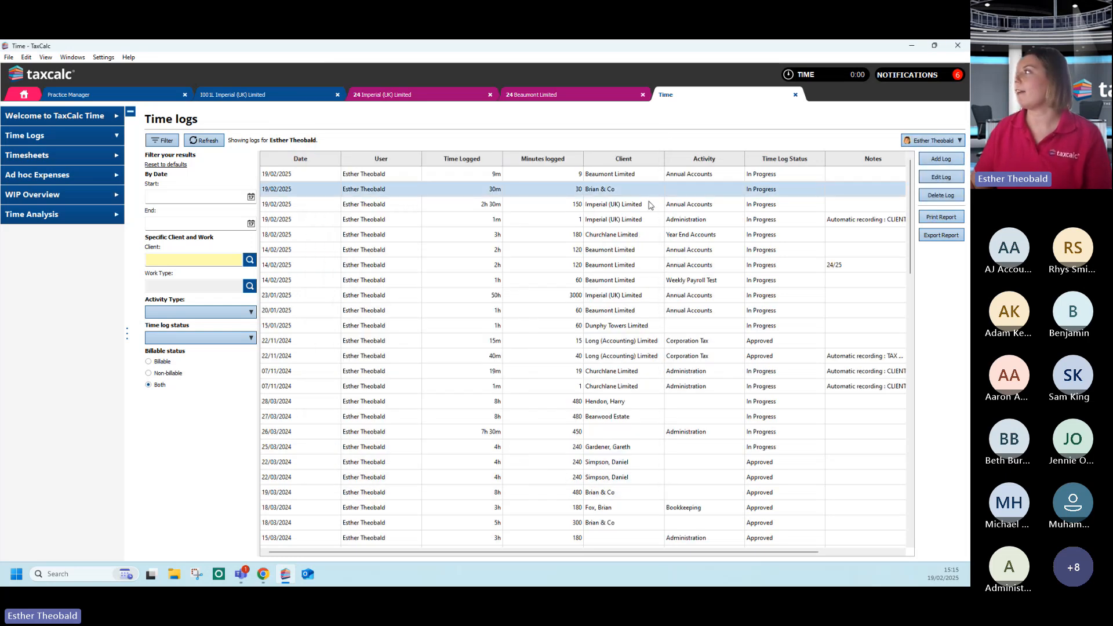
pyautogui.click(941, 177)
pyautogui.click(644, 144)
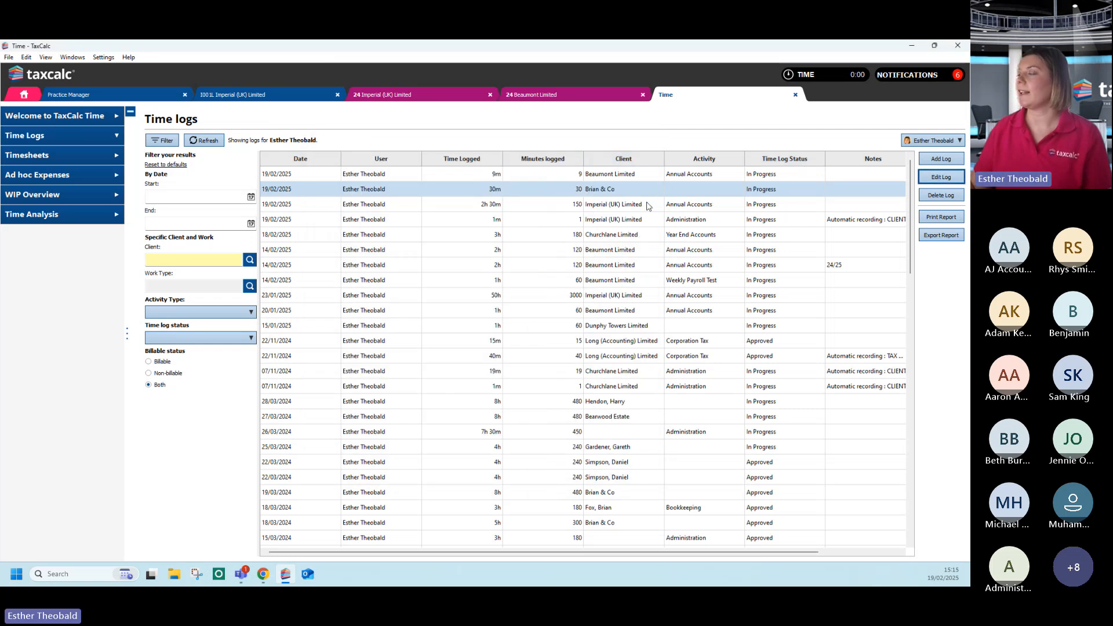
# Step: Delete the Administration time log dated 26/03/2024 together with the other days of its multi-day event
pyautogui.click(645, 209)
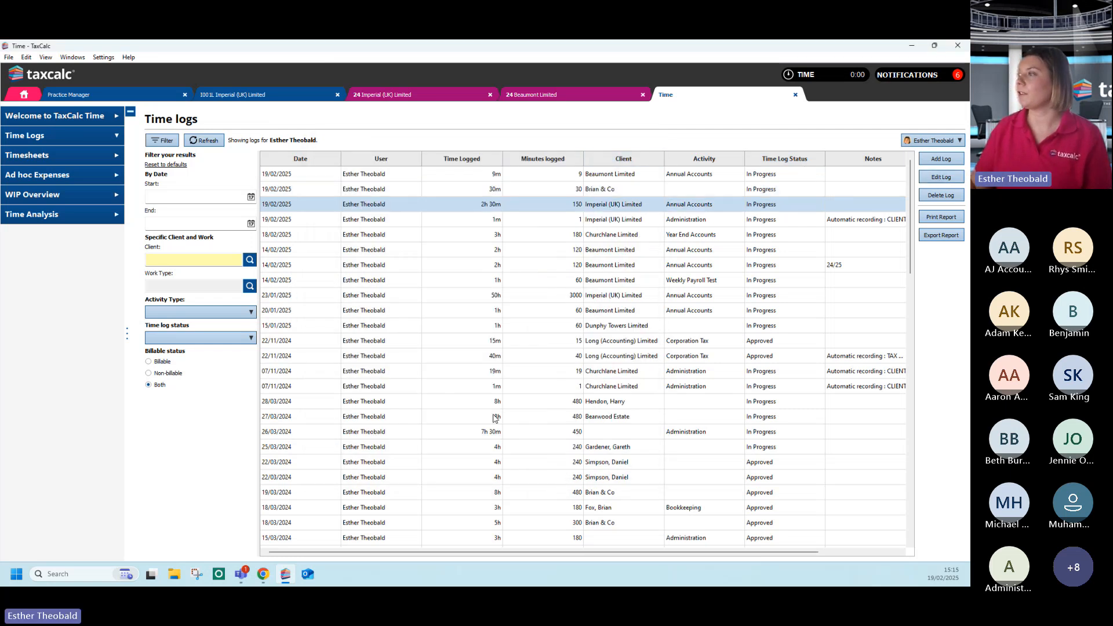
pyautogui.click(514, 434)
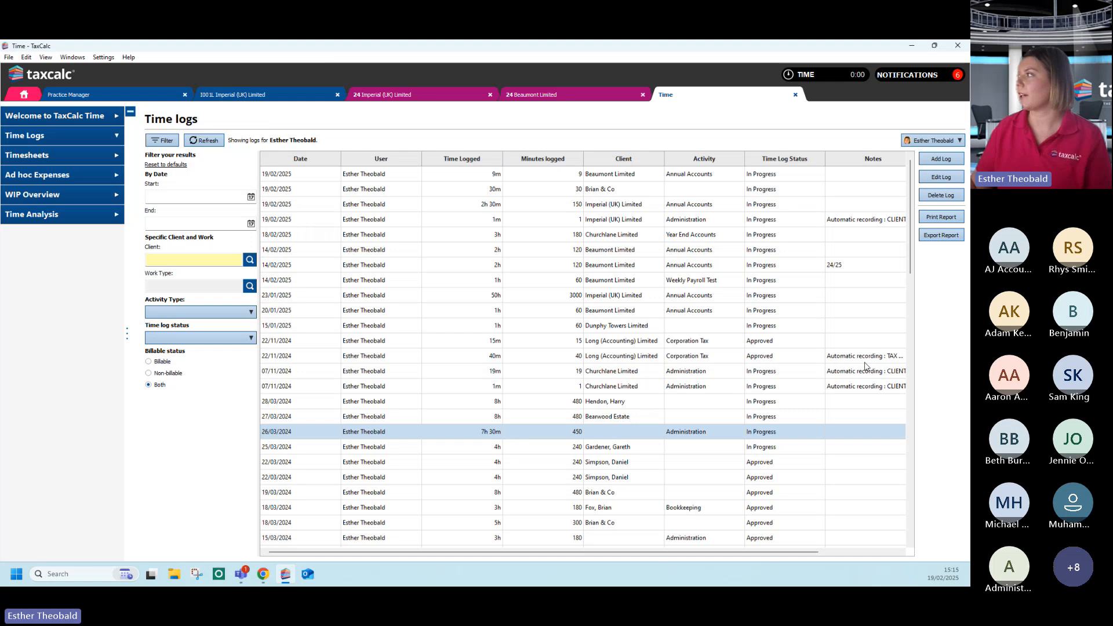
pyautogui.click(937, 196)
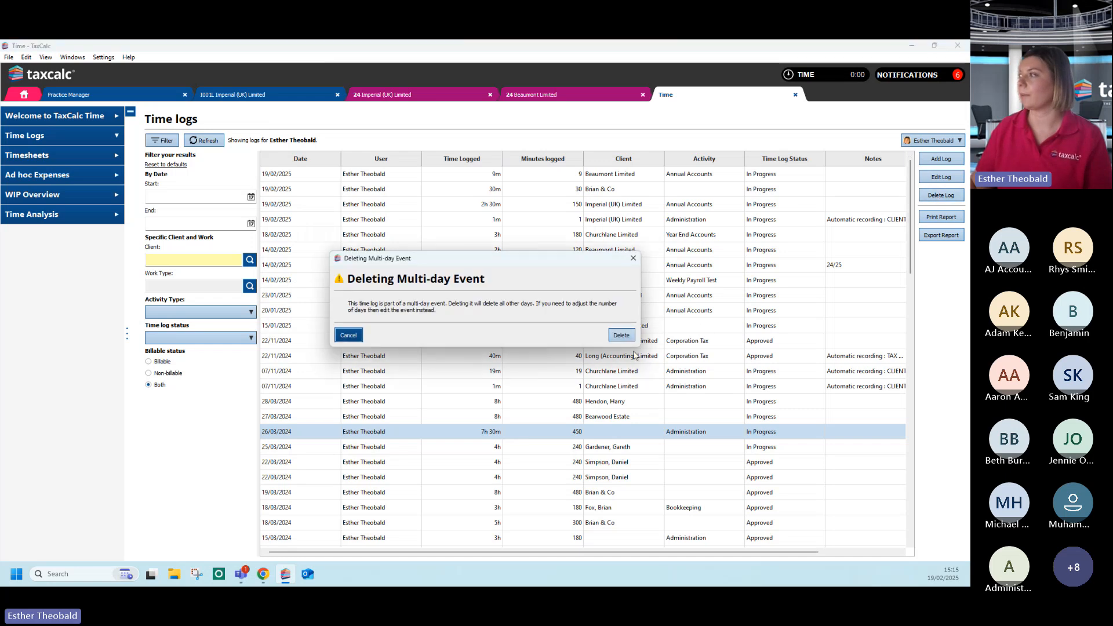
pyautogui.click(621, 335)
pyautogui.scroll(15, 630, 367)
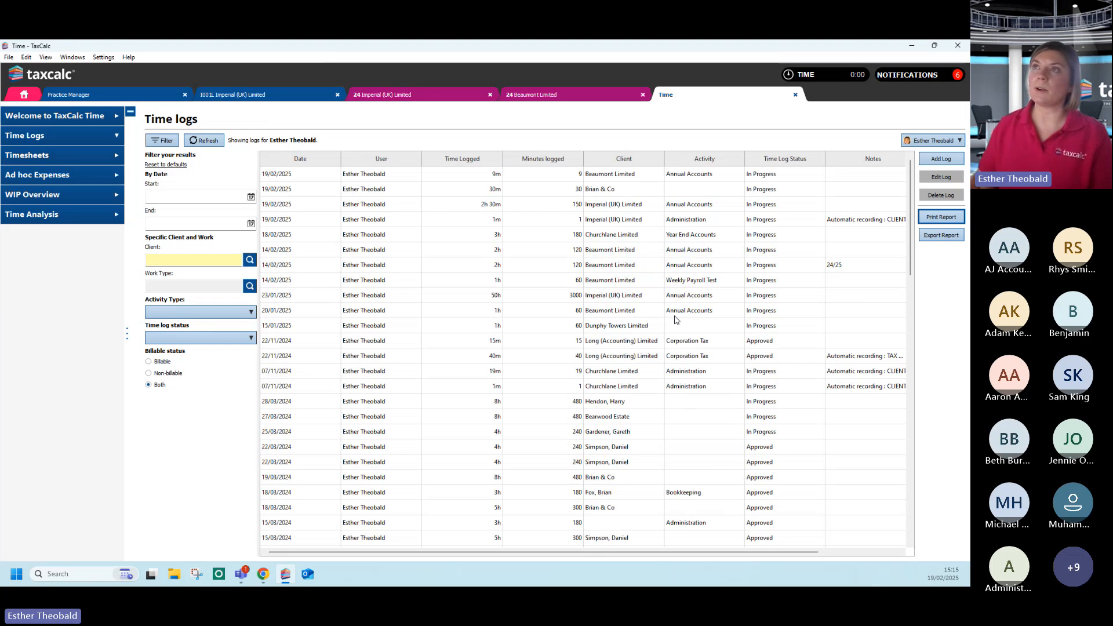
# Step: Open the timesheets list, extend its period filter to 6 months and look through the listed weeks
pyautogui.click(54, 155)
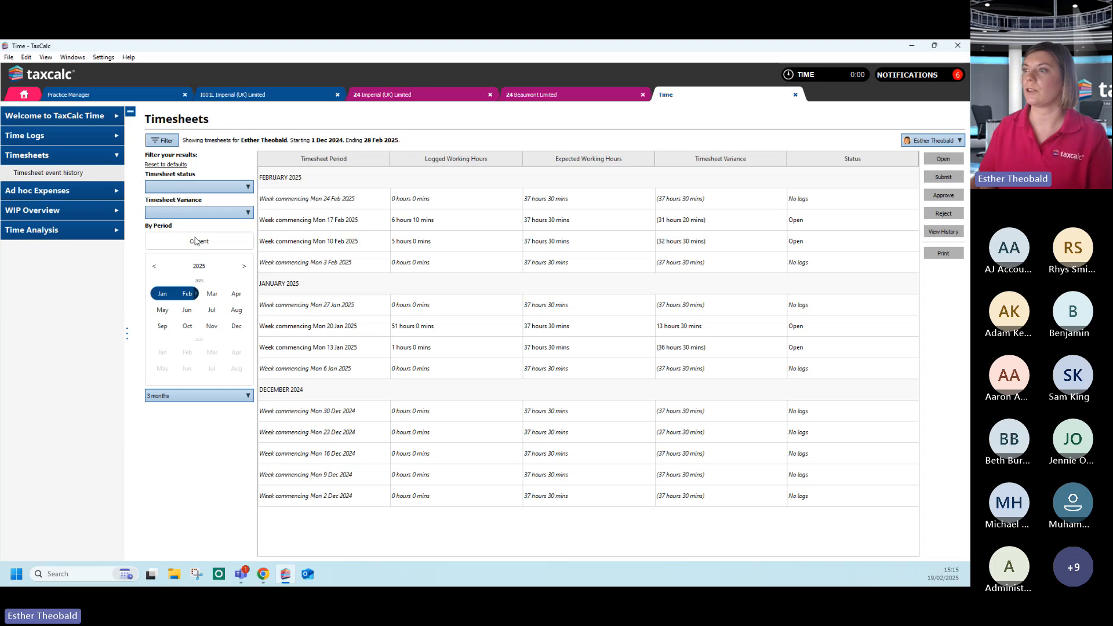
pyautogui.click(169, 143)
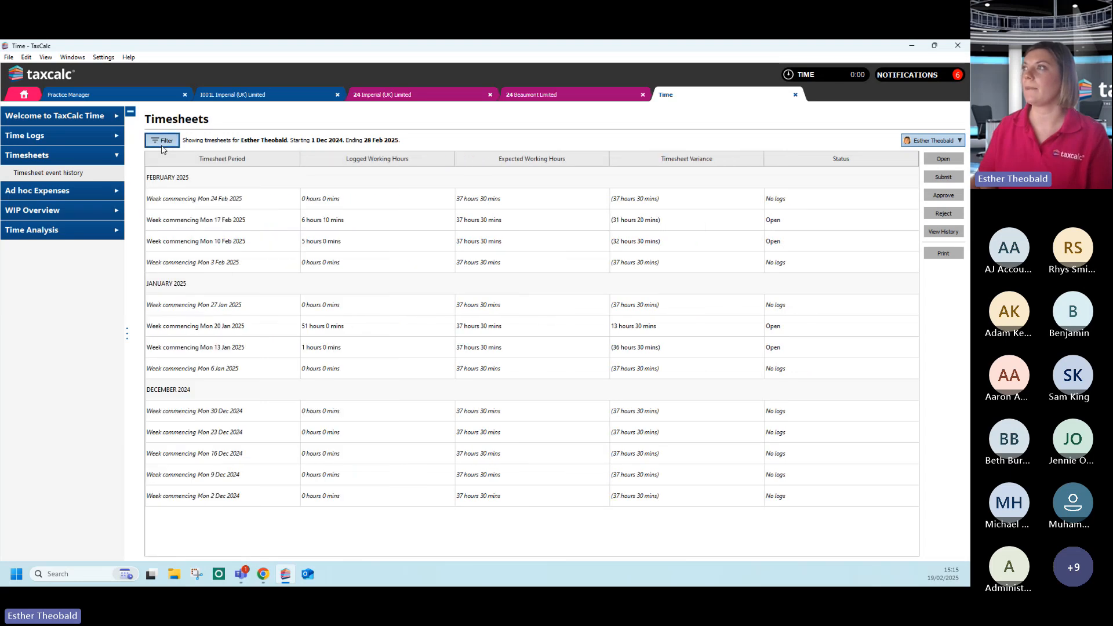
pyautogui.click(207, 240)
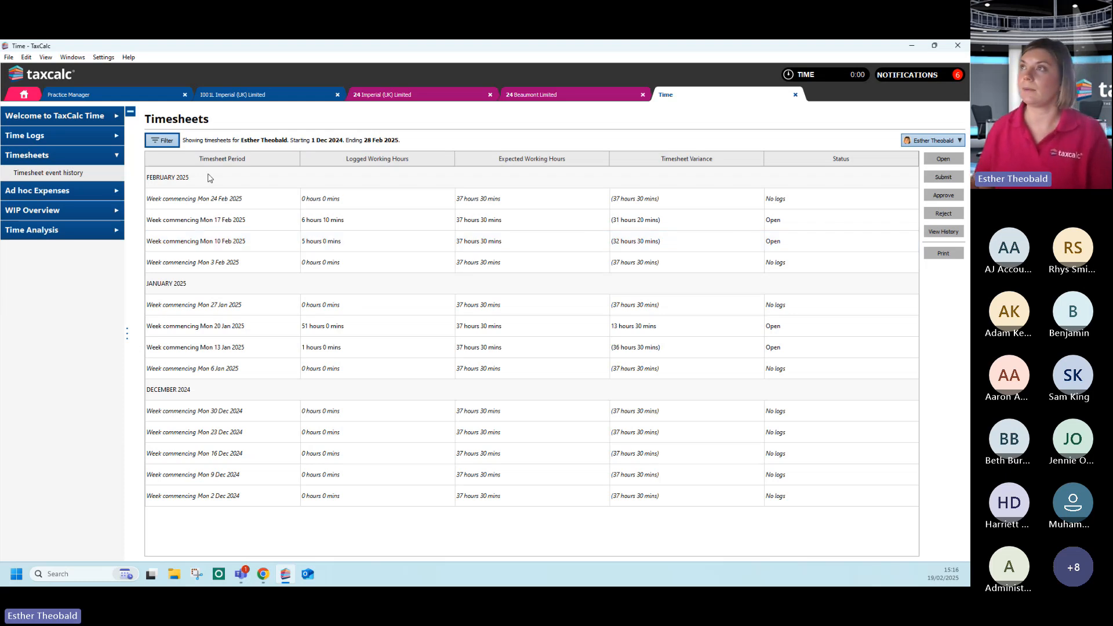
pyautogui.click(167, 145)
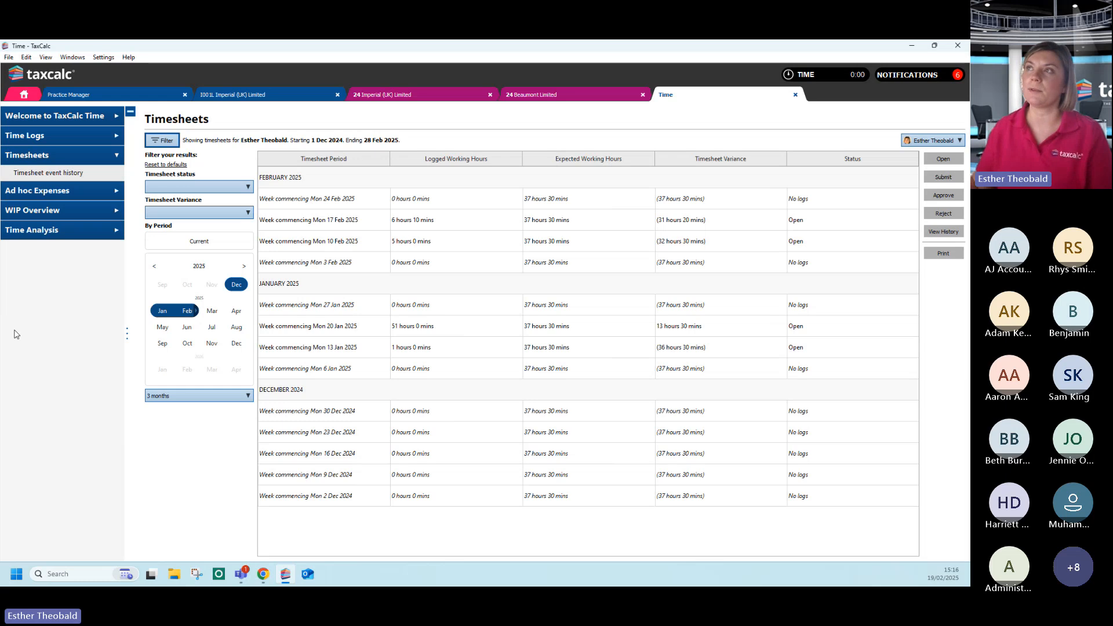
pyautogui.click(194, 396)
pyautogui.click(189, 415)
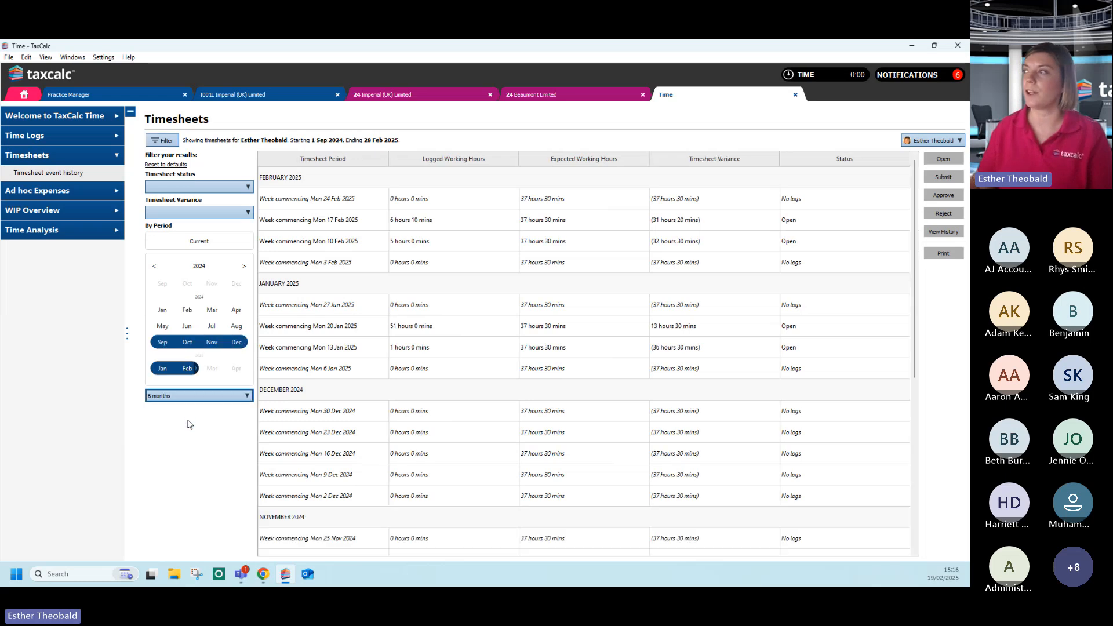
pyautogui.scroll(-4, 689, 327)
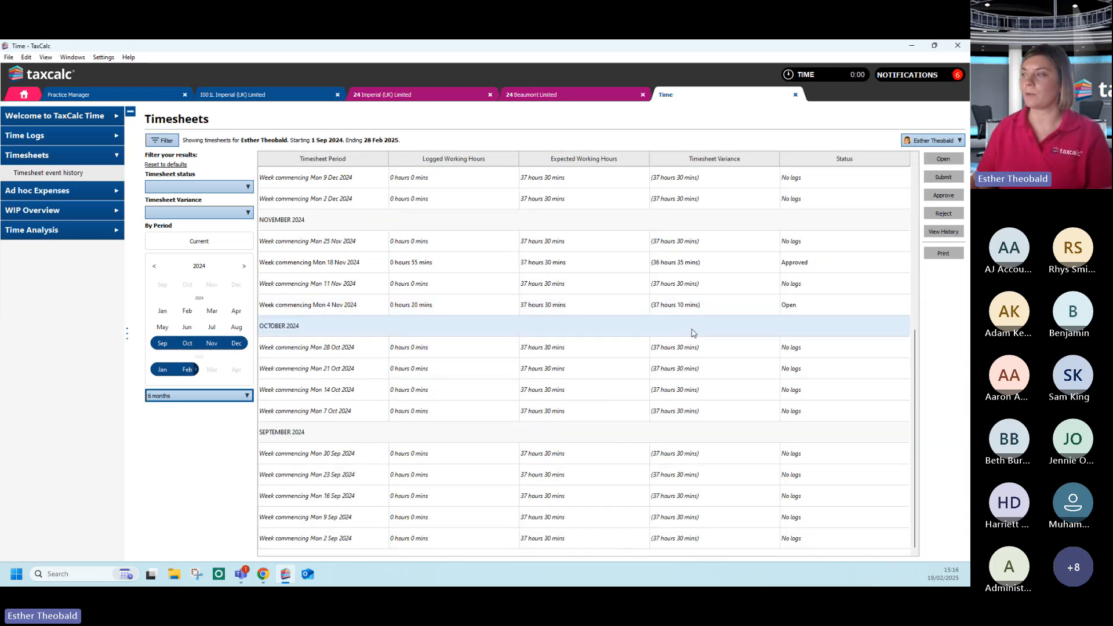
pyautogui.scroll(4, 693, 447)
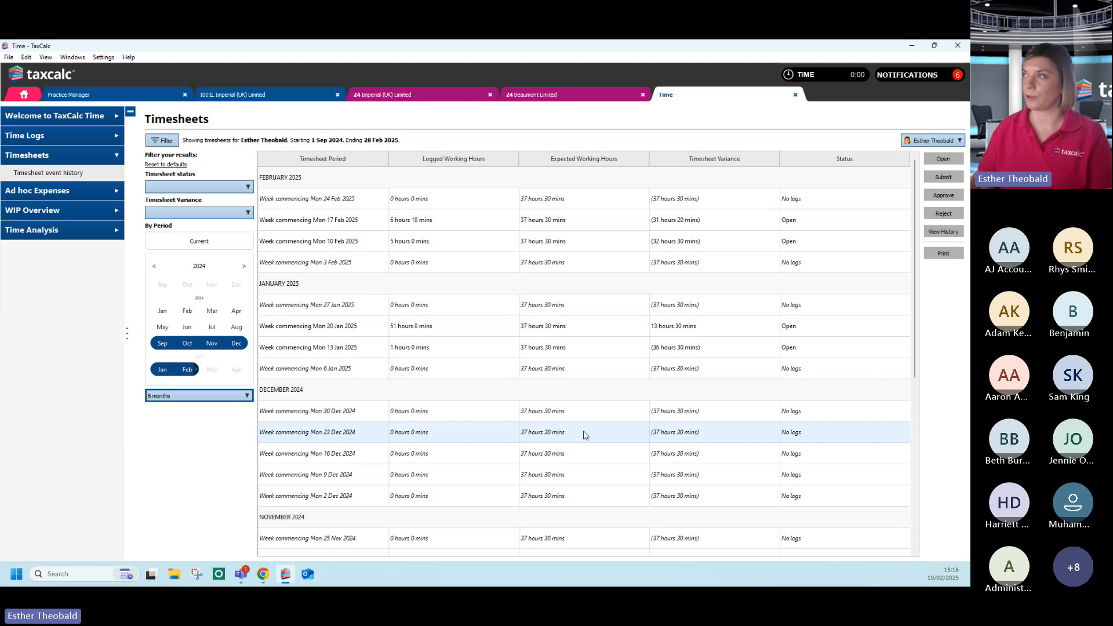
# Step: Open the timesheet for the week commencing 17 Feb 2025 and view the Churchlane Limited log's editable details
pyautogui.doubleClick(454, 219)
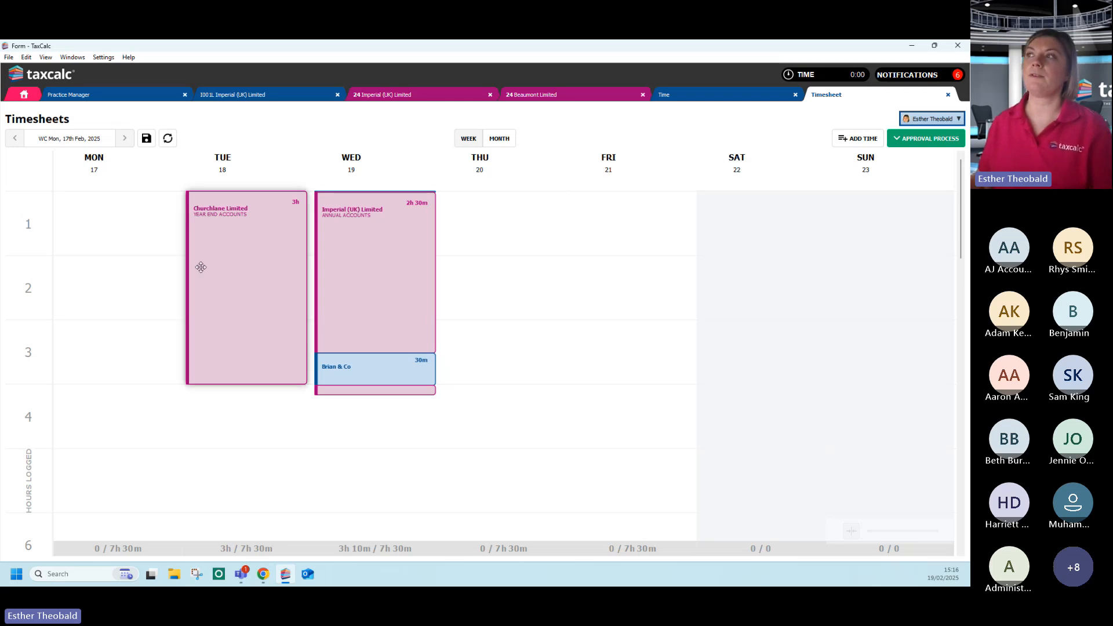
pyautogui.moveTo(272, 295)
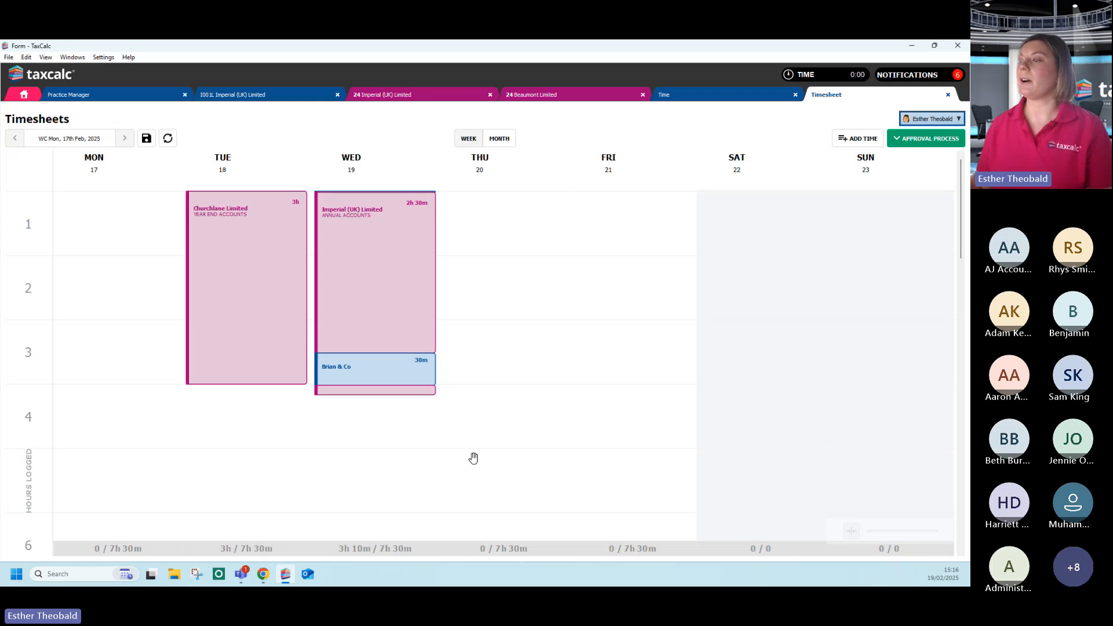
pyautogui.click(248, 319)
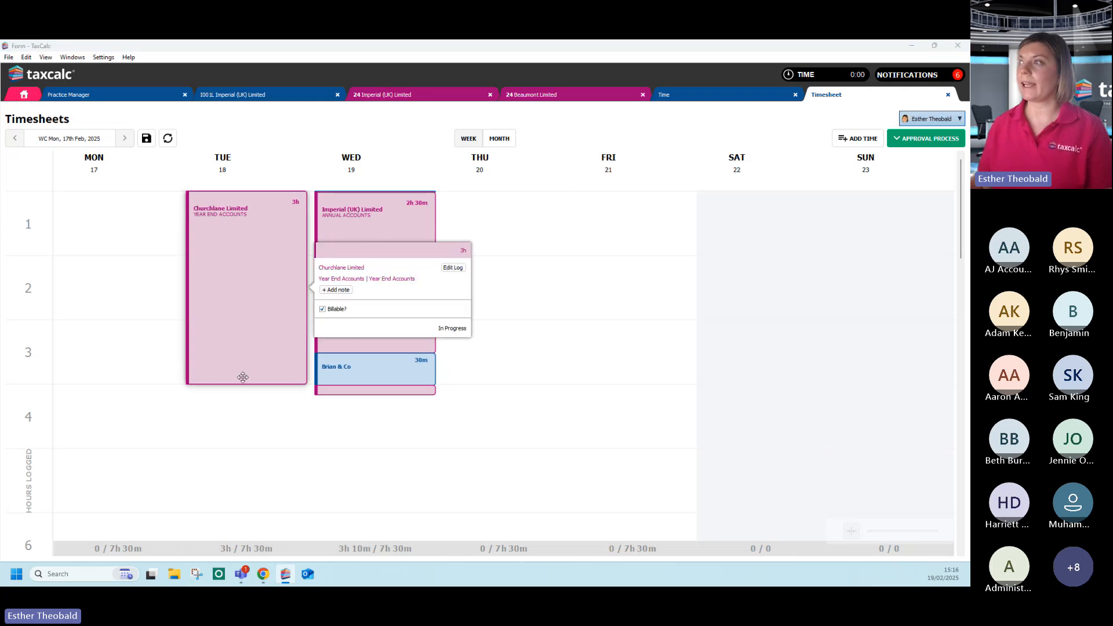
pyautogui.click(453, 268)
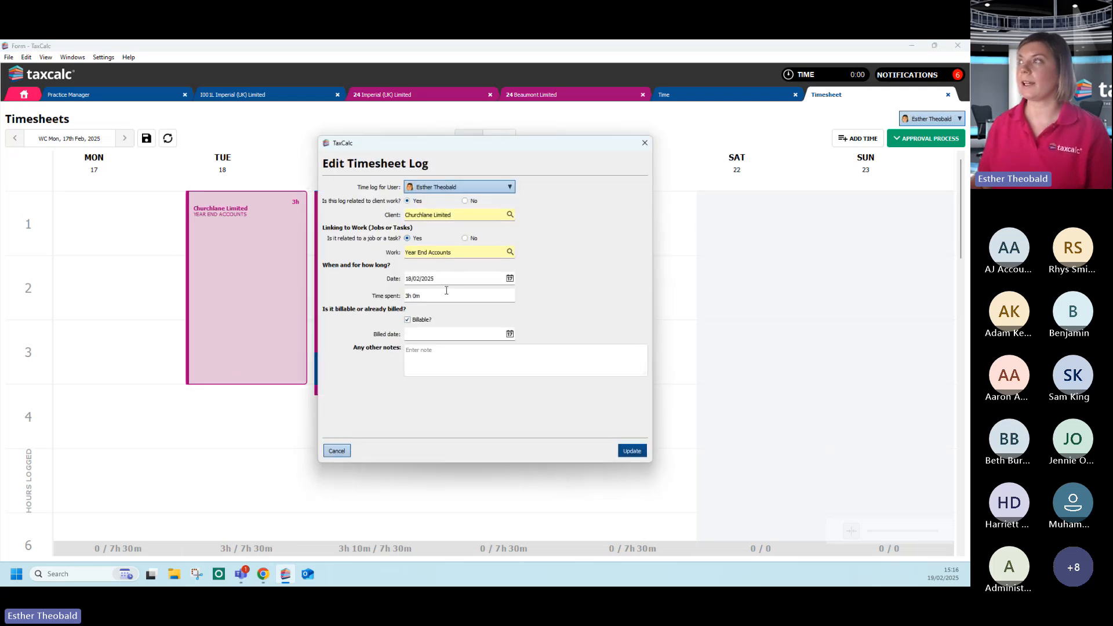
pyautogui.click(644, 143)
# Step: Shorten the Churchlane Limited log on the calendar to 1h 55m and move it from Tuesday 18 to Monday 17
pyautogui.moveTo(266, 345)
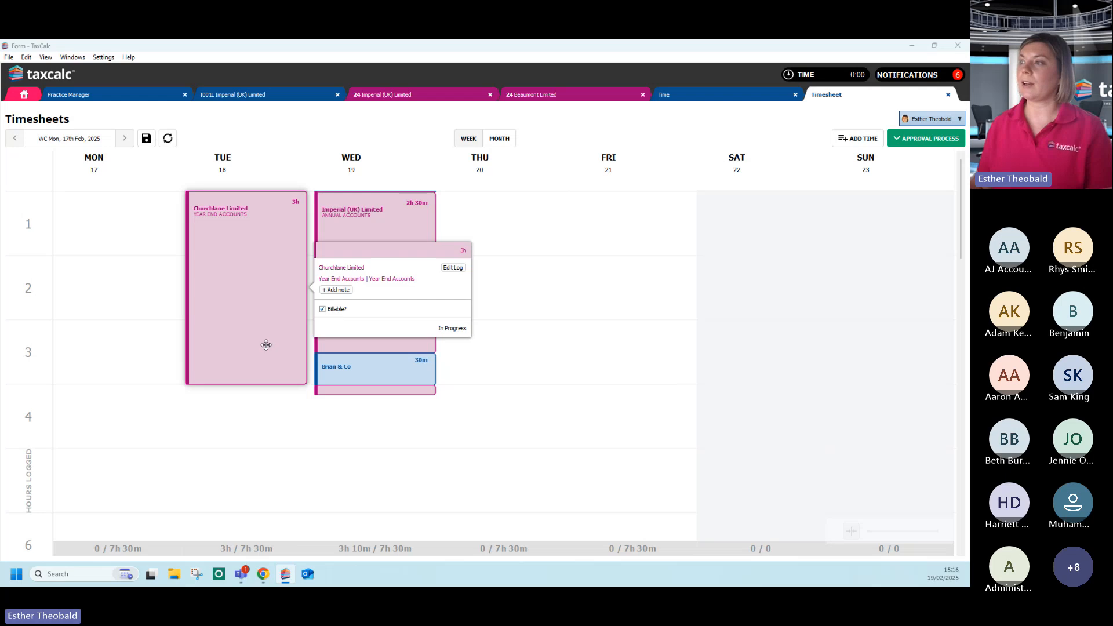
pyautogui.moveTo(240, 383); pyautogui.dragTo(241, 318)
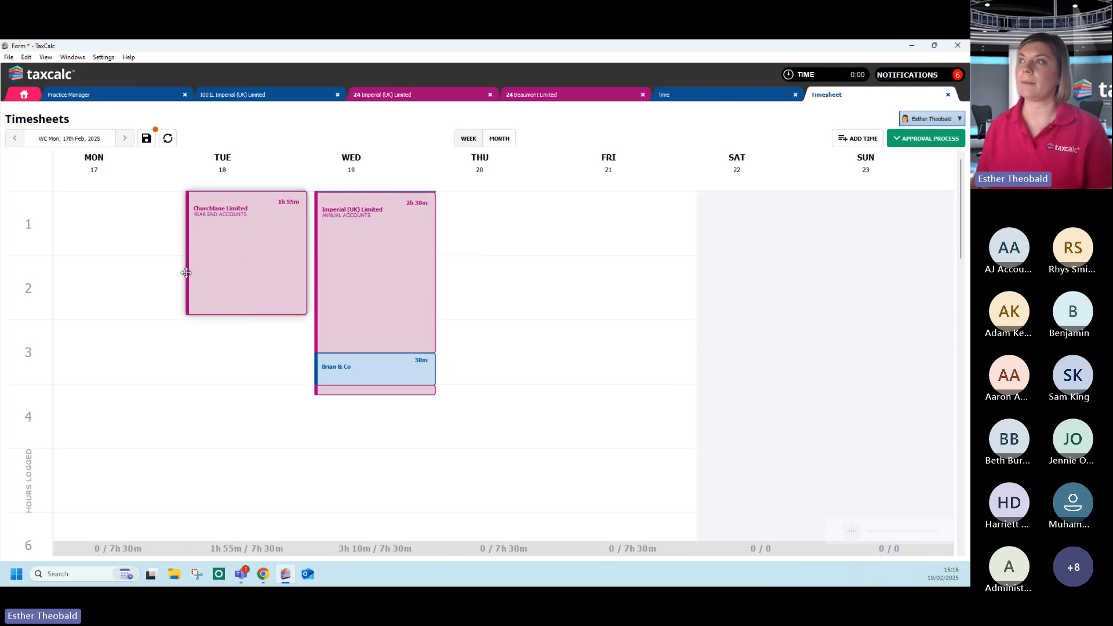
pyautogui.moveTo(186, 272); pyautogui.dragTo(172, 285)
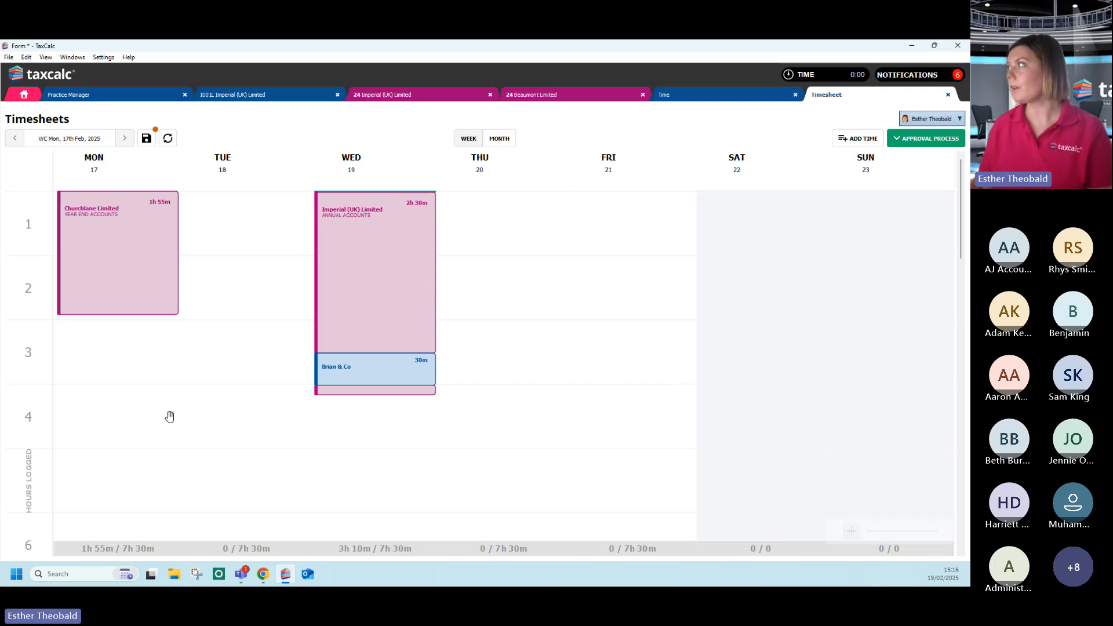
# Step: Review the timesheet periods that can be submitted for approval, without submitting any
pyautogui.click(925, 139)
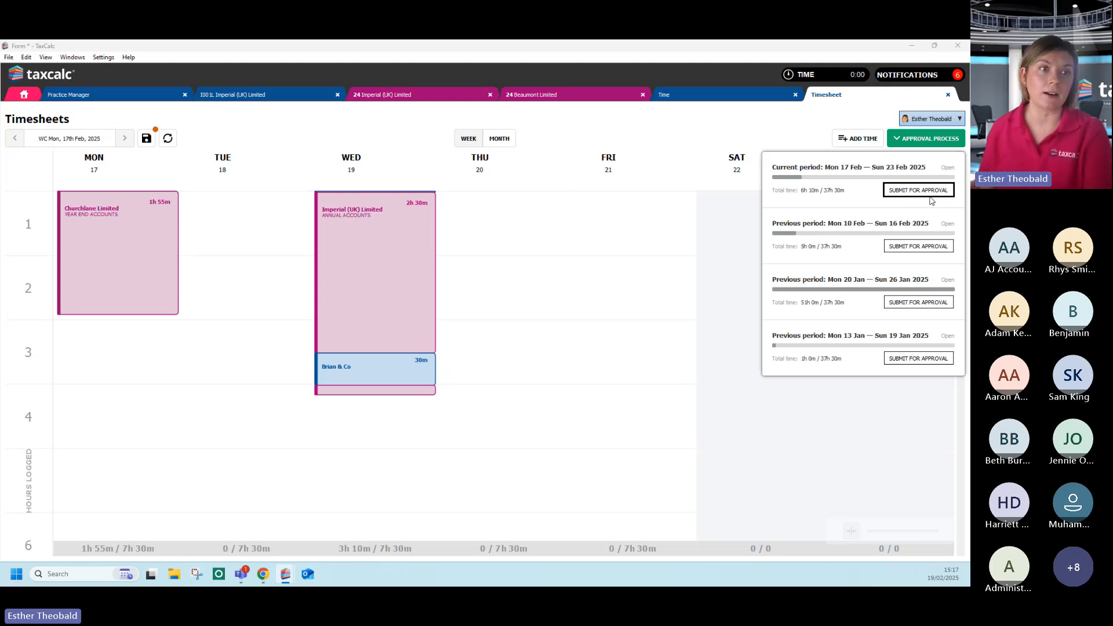
pyautogui.click(835, 463)
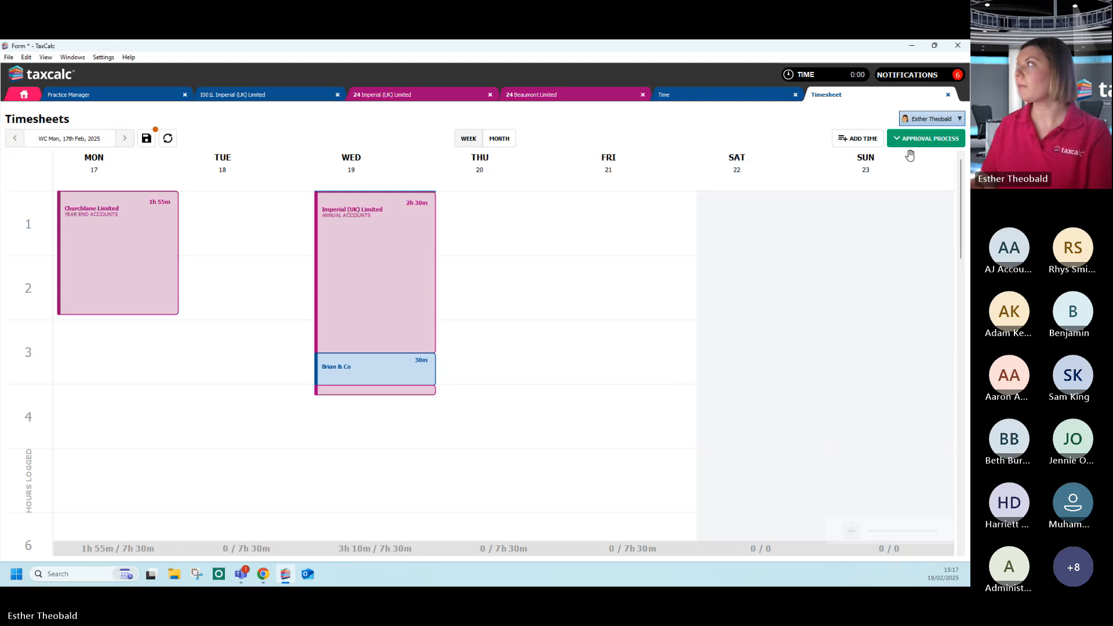
# Step: Close the timesheet for the week commencing 17 Feb 2025 without saving its calendar changes
pyautogui.click(847, 142)
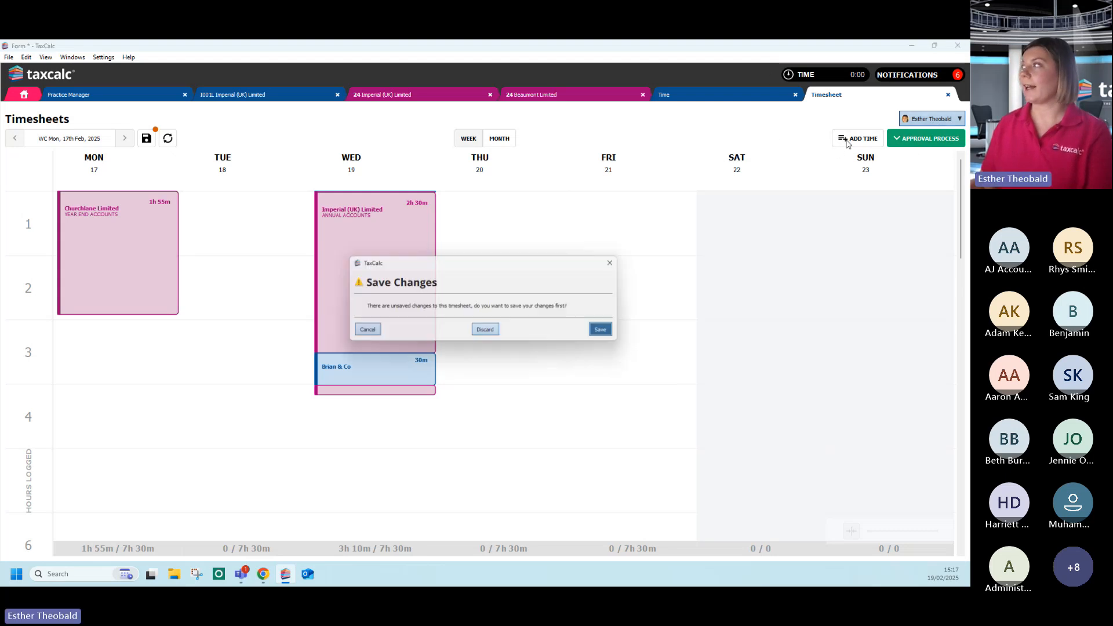
pyautogui.click(610, 263)
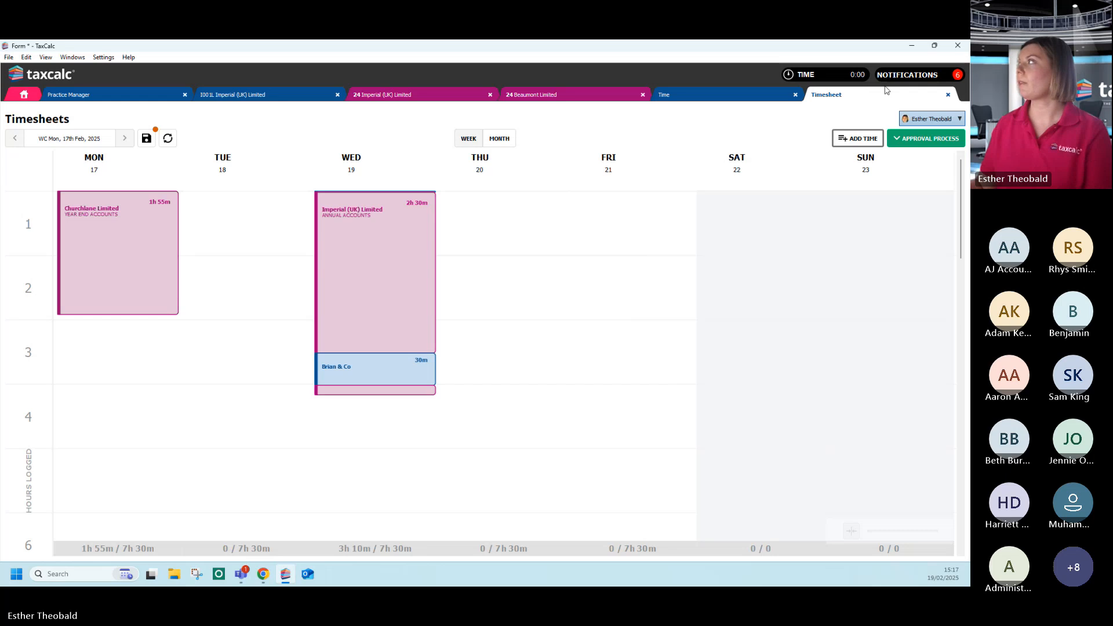
pyautogui.click(947, 96)
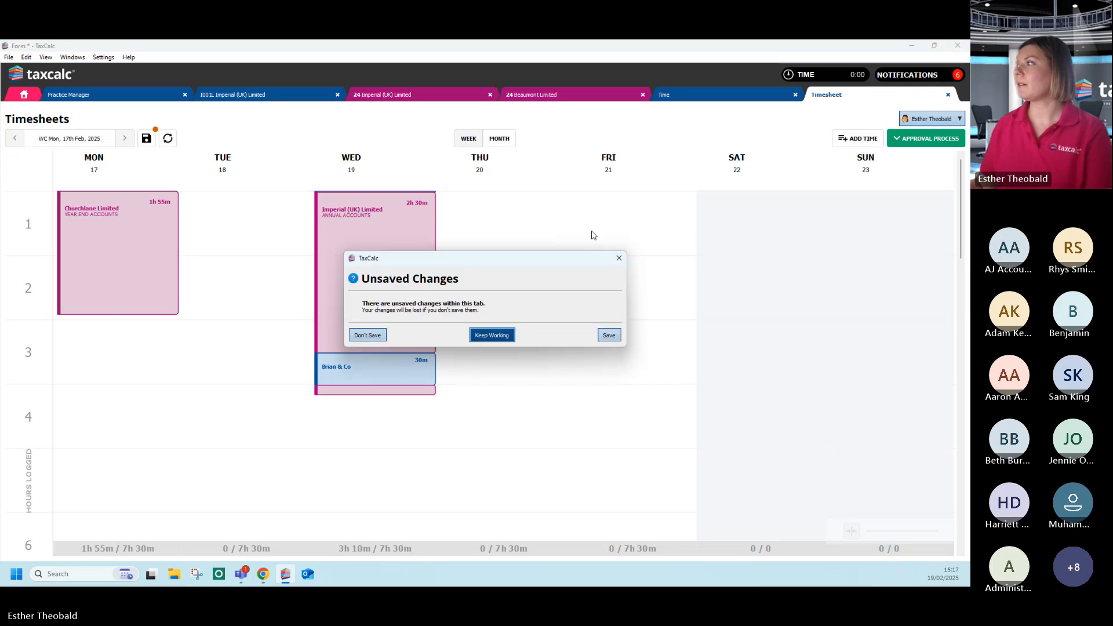
pyautogui.click(373, 336)
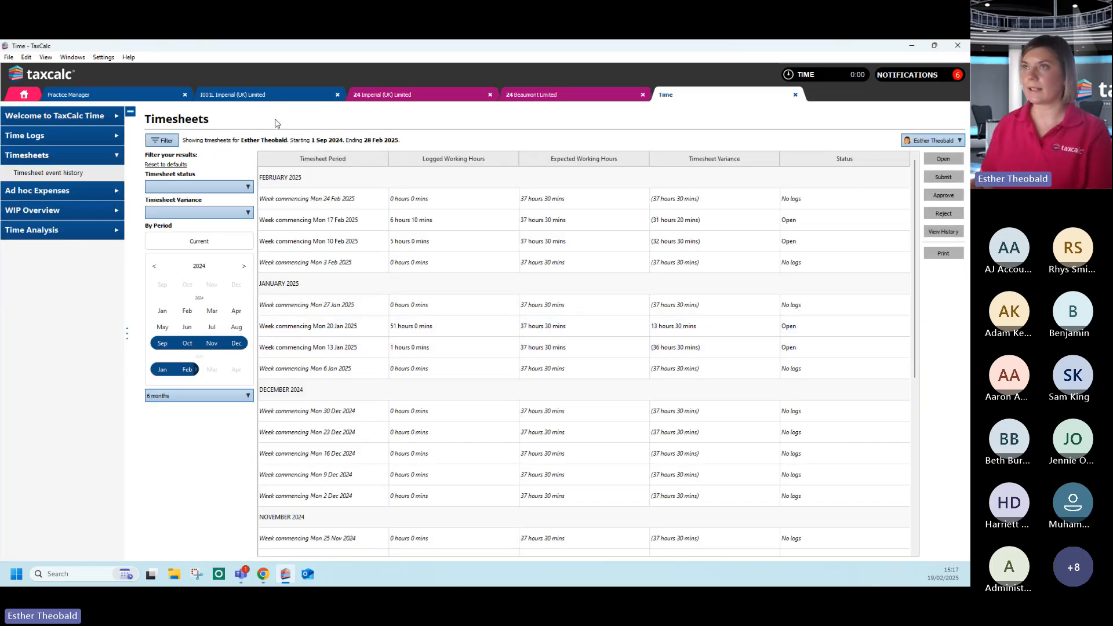
# Step: Start a new ad hoc expense and assign it to the client Accountants Pros
pyautogui.click(46, 191)
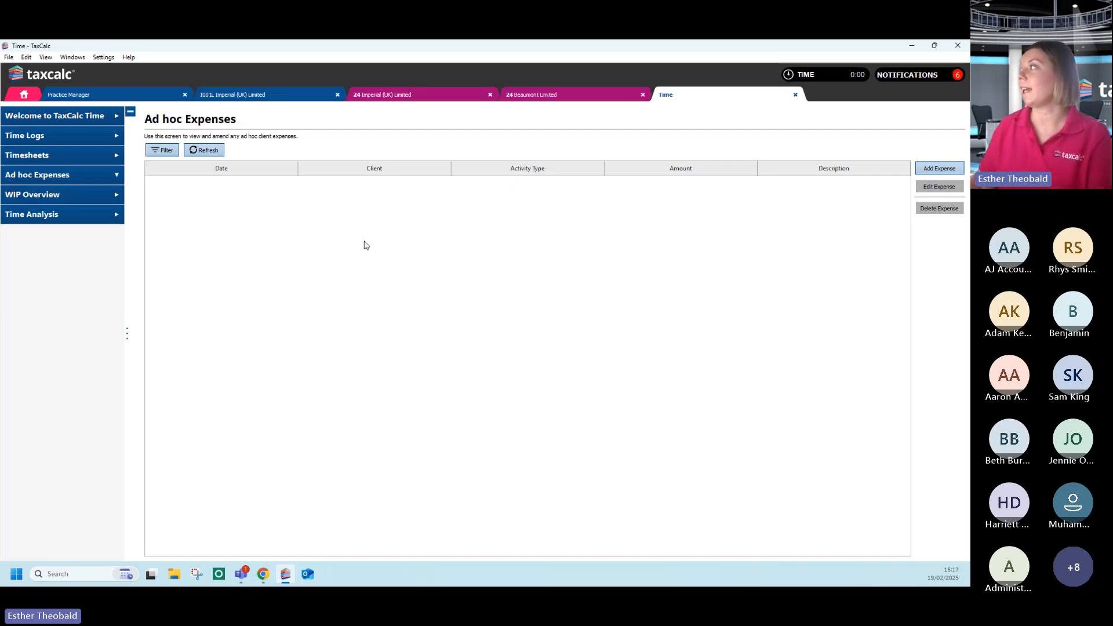
pyautogui.click(927, 169)
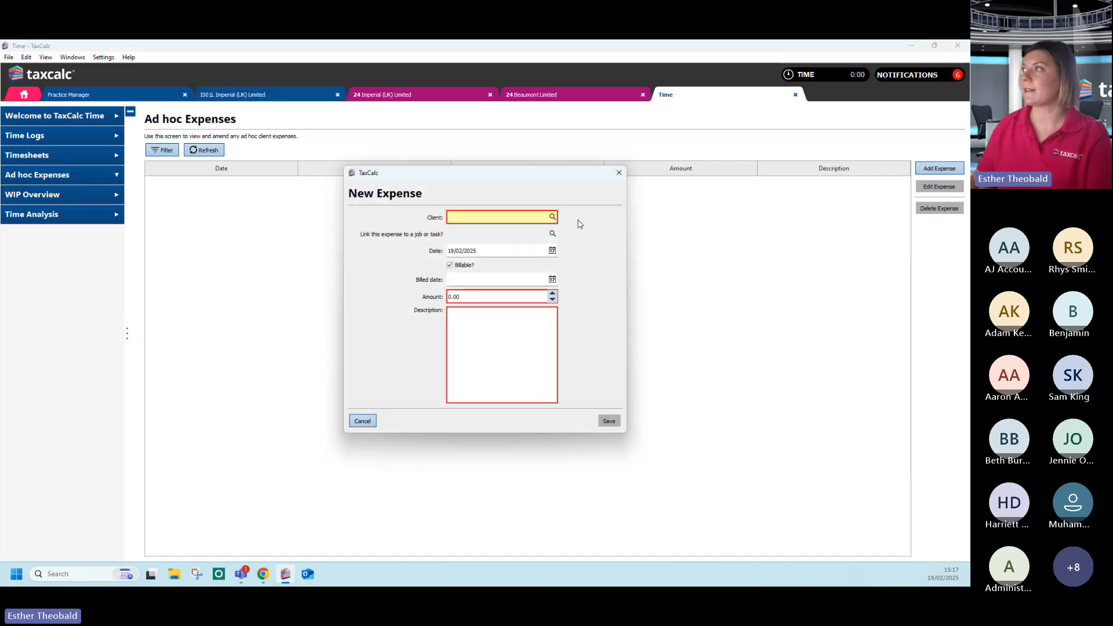
pyautogui.click(553, 217)
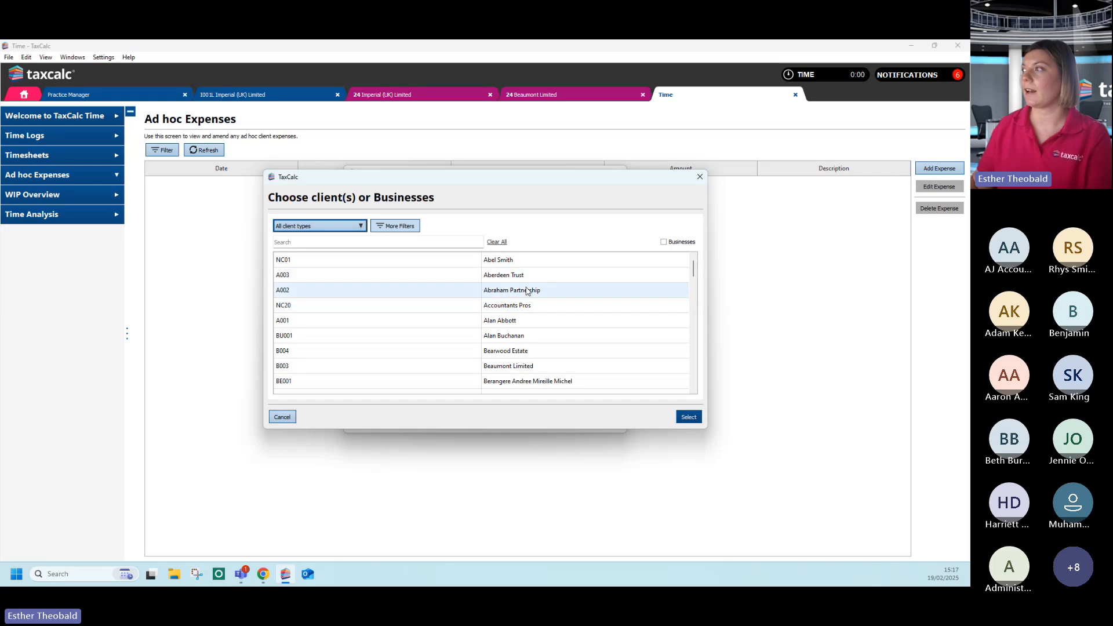
pyautogui.click(530, 308)
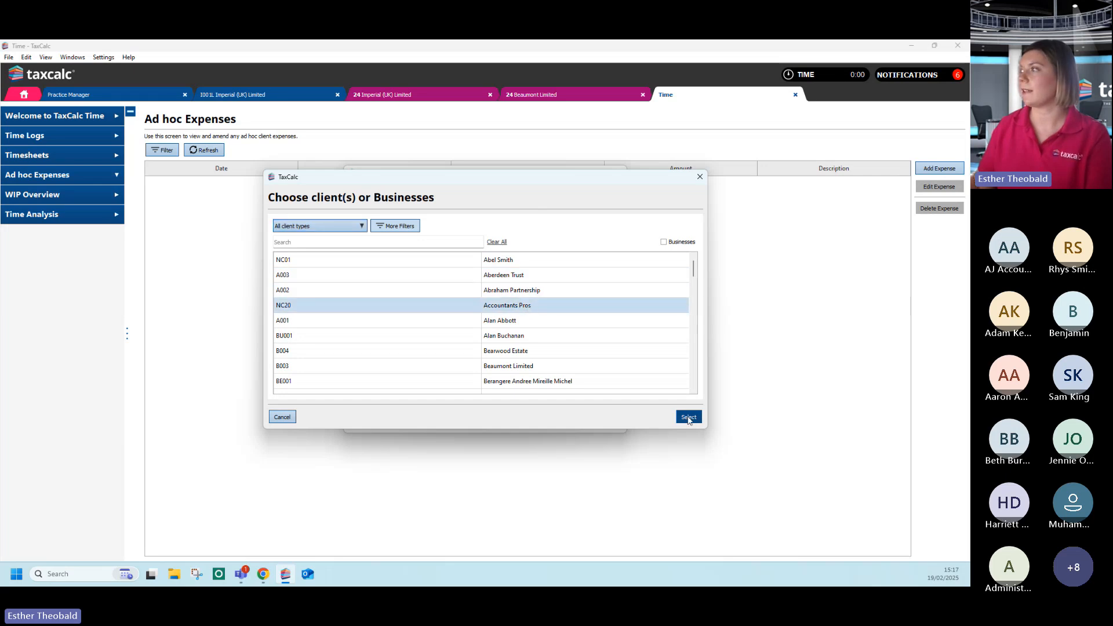
pyautogui.click(689, 417)
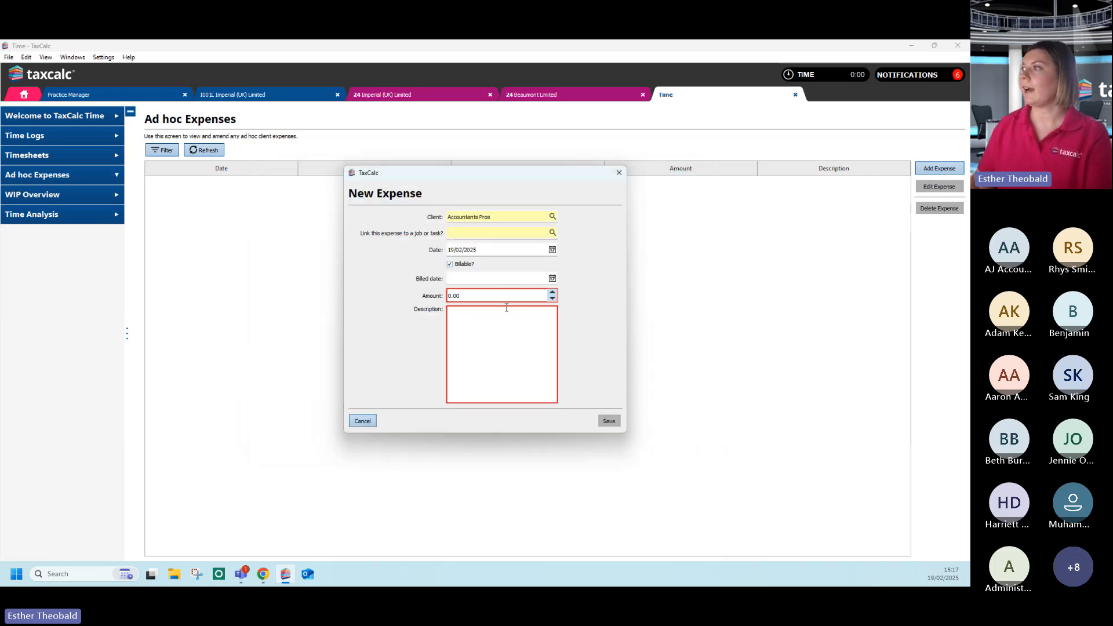
# Step: Set the expense amount to 50.00, describe it as Travel and save the expense
pyautogui.click(494, 299)
pyautogui.press('BackSpace')
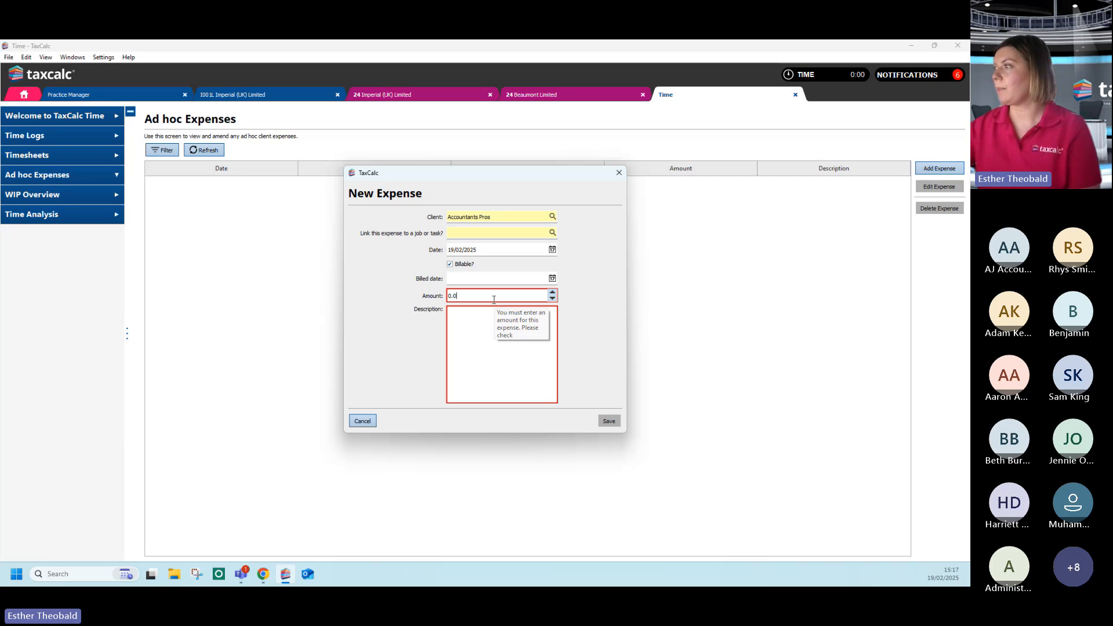
pyautogui.write('5')
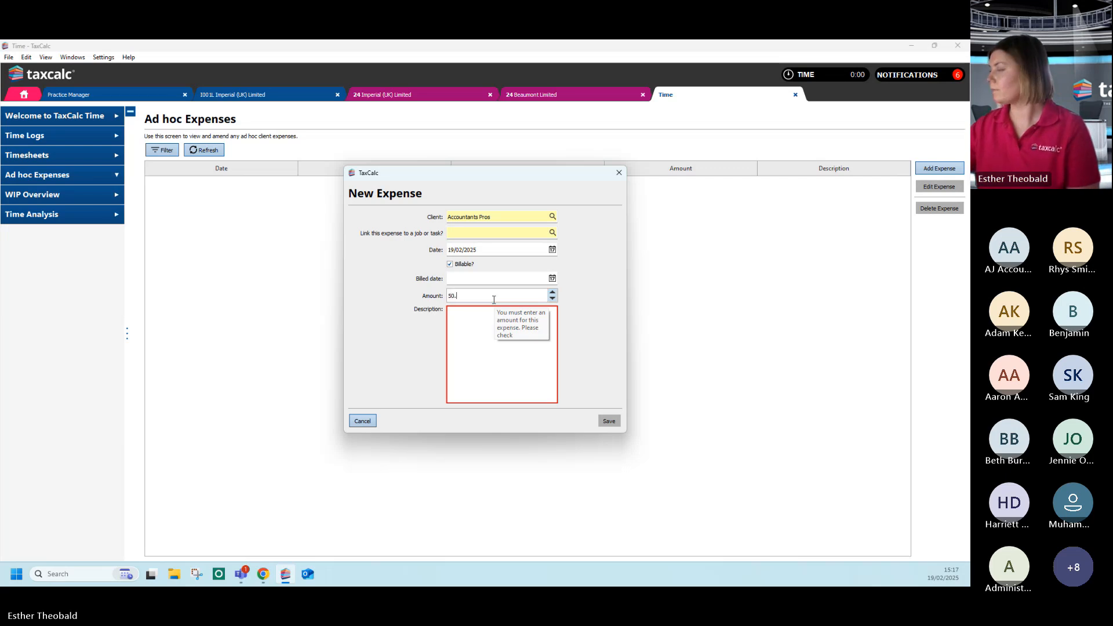
pyautogui.write('0.00')
pyautogui.click(487, 320)
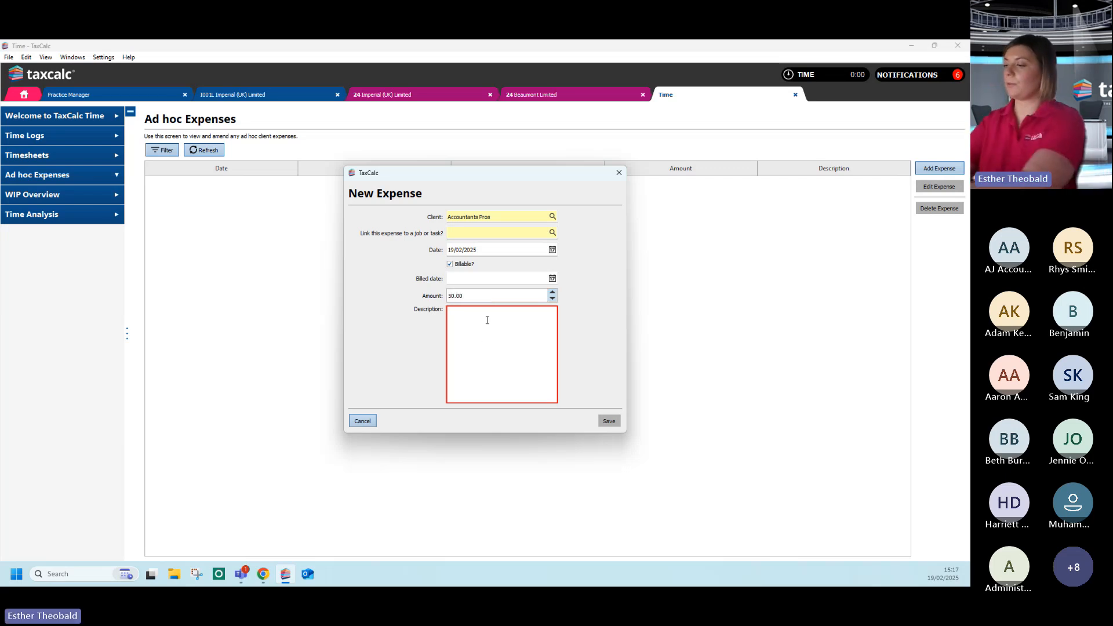
pyautogui.write('Travel')
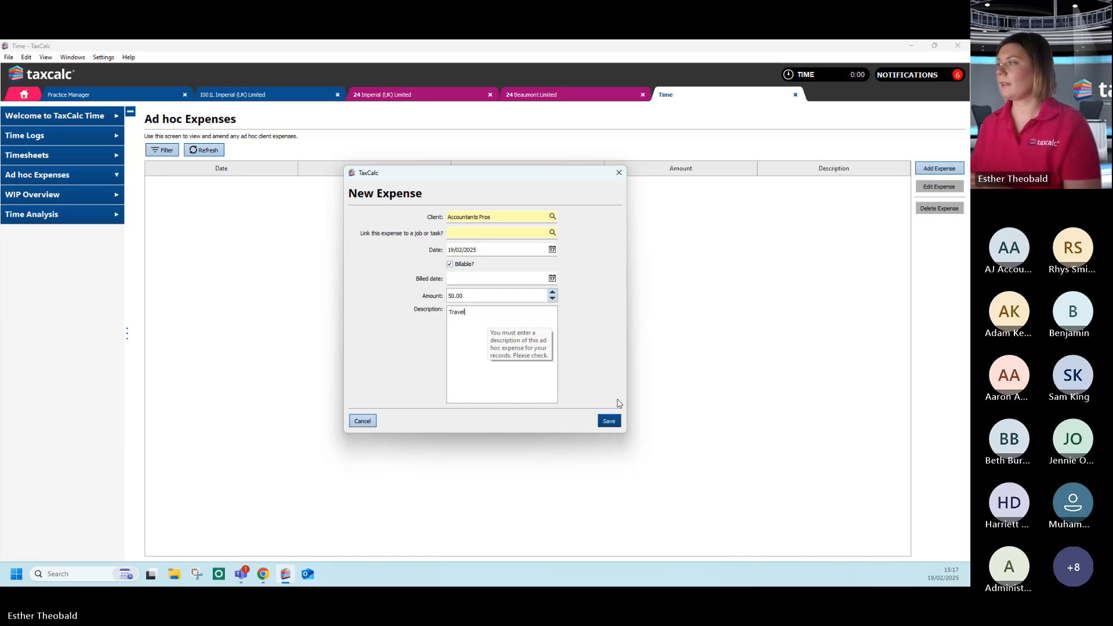
pyautogui.click(608, 421)
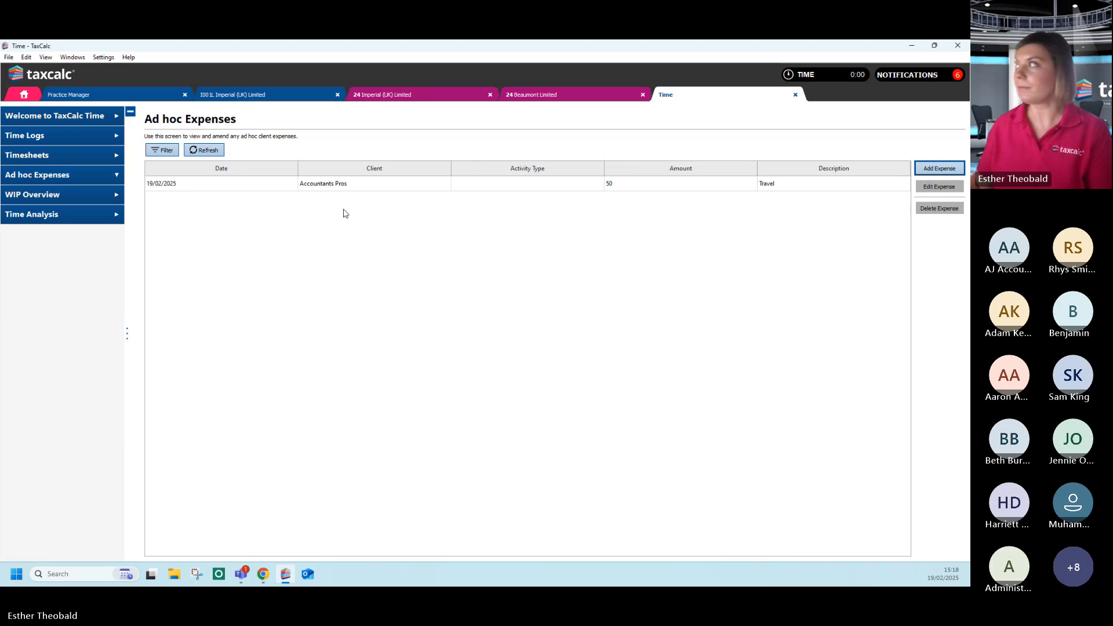
# Step: Open the WIP overview and expand the breakdowns of the first listed client and Churchlane Limited
pyautogui.click(85, 197)
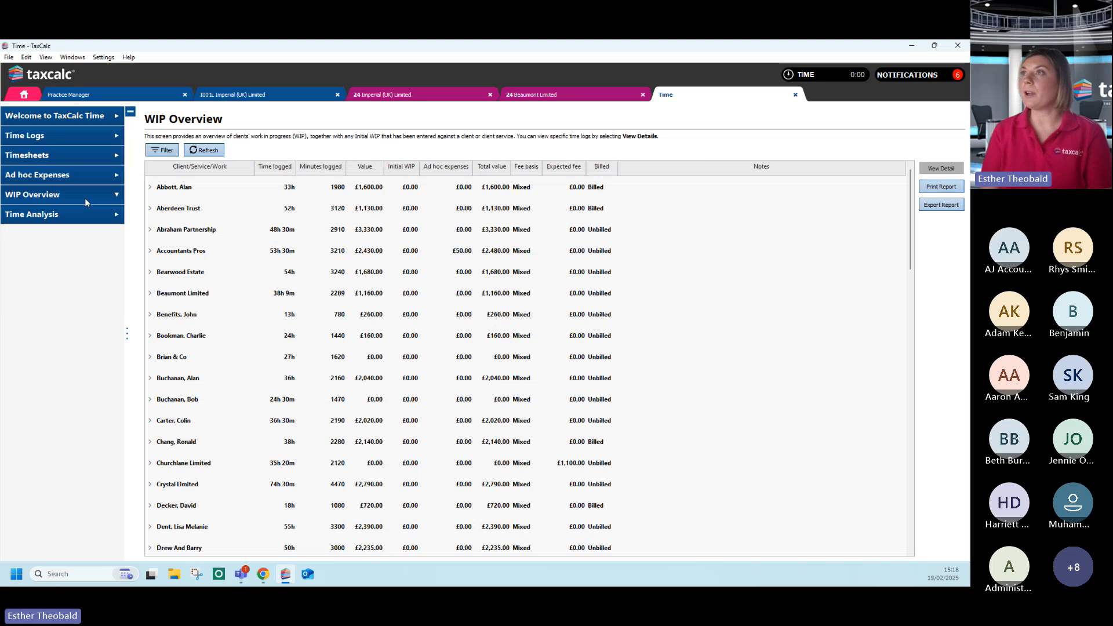
pyautogui.click(150, 187)
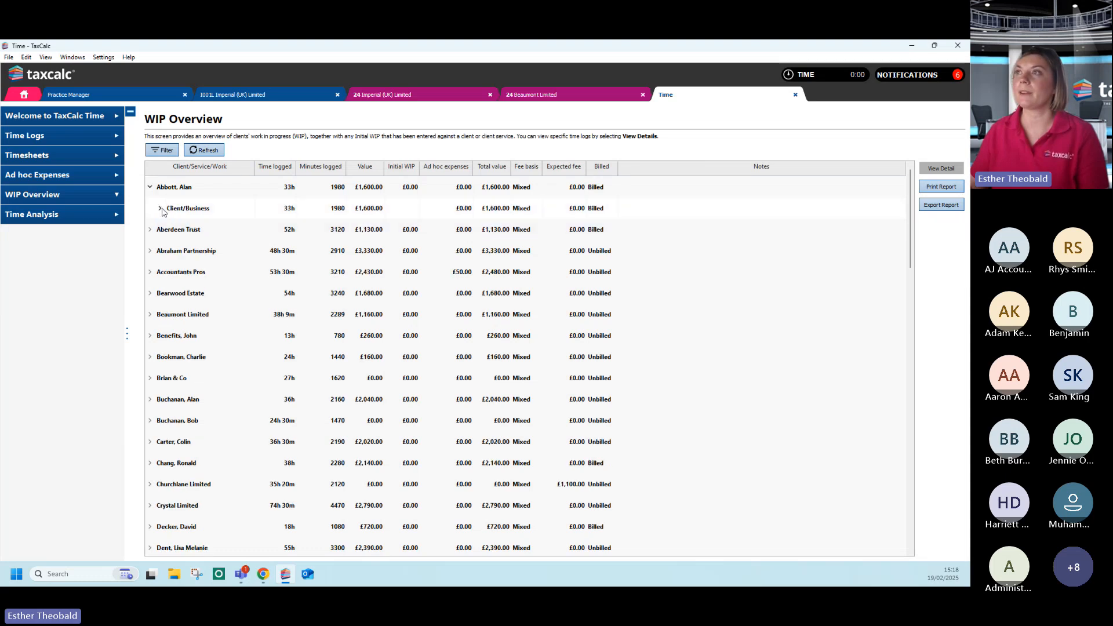
pyautogui.click(161, 209)
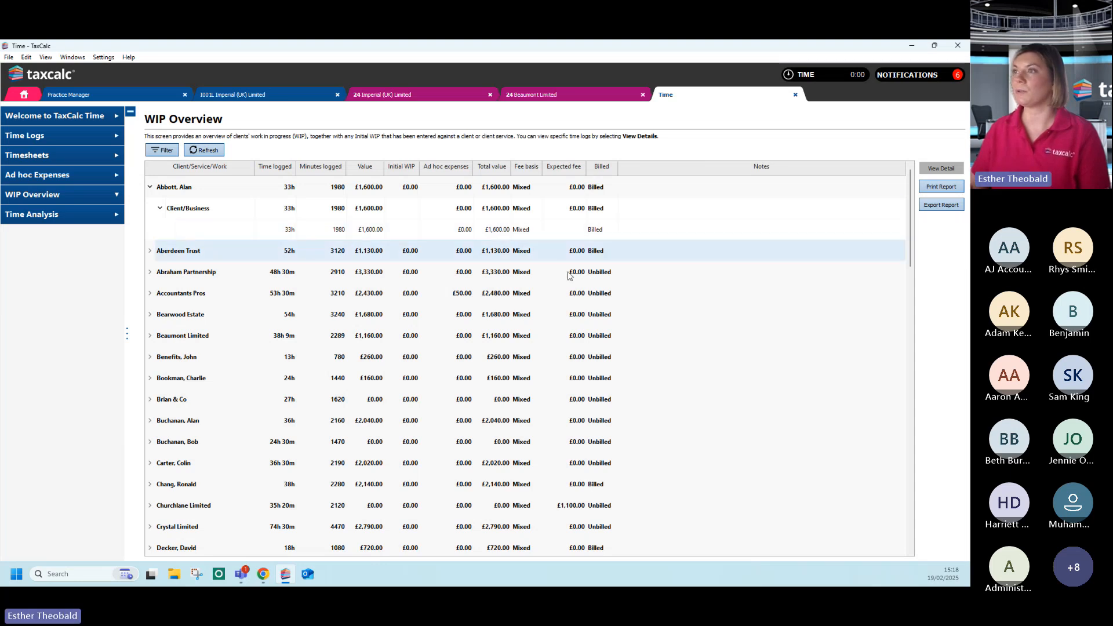
pyautogui.scroll(-1, 174, 386)
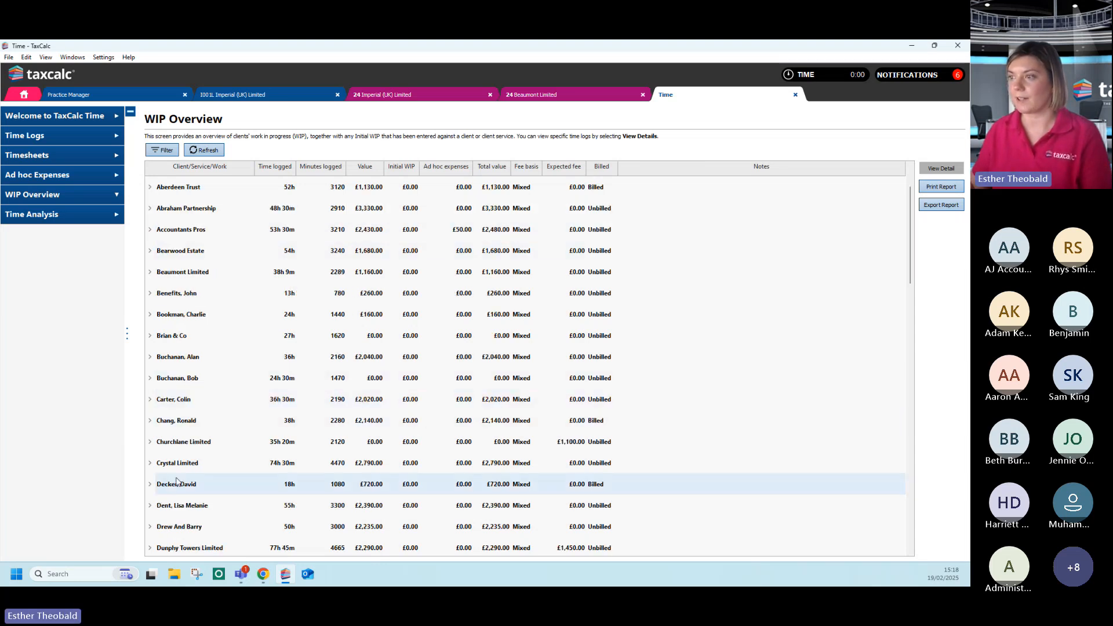
pyautogui.click(149, 443)
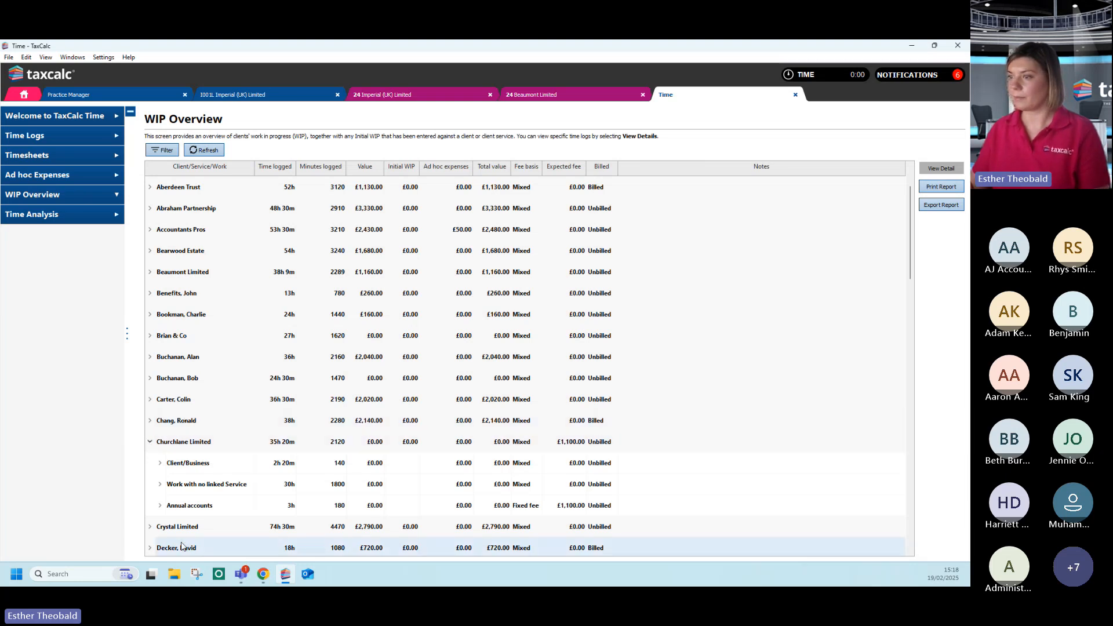
# Step: Expand Crystal Limited's WIP, including its Client/Business and Work with no linked Service groups
pyautogui.click(150, 526)
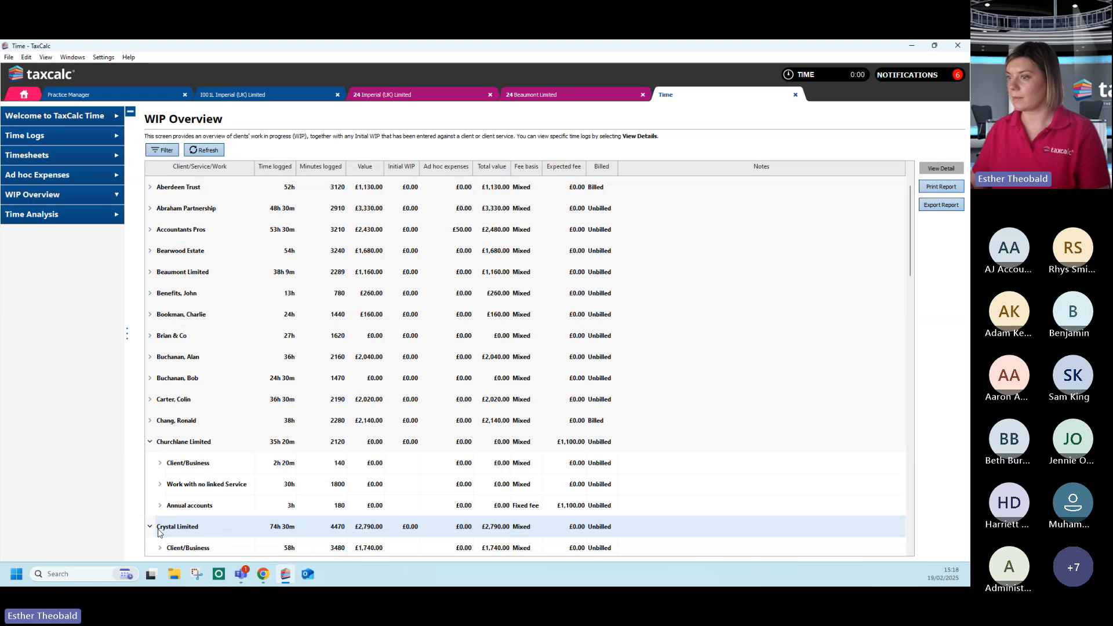
pyautogui.scroll(-1, 203, 538)
pyautogui.scroll(-1, 202, 538)
pyautogui.click(160, 423)
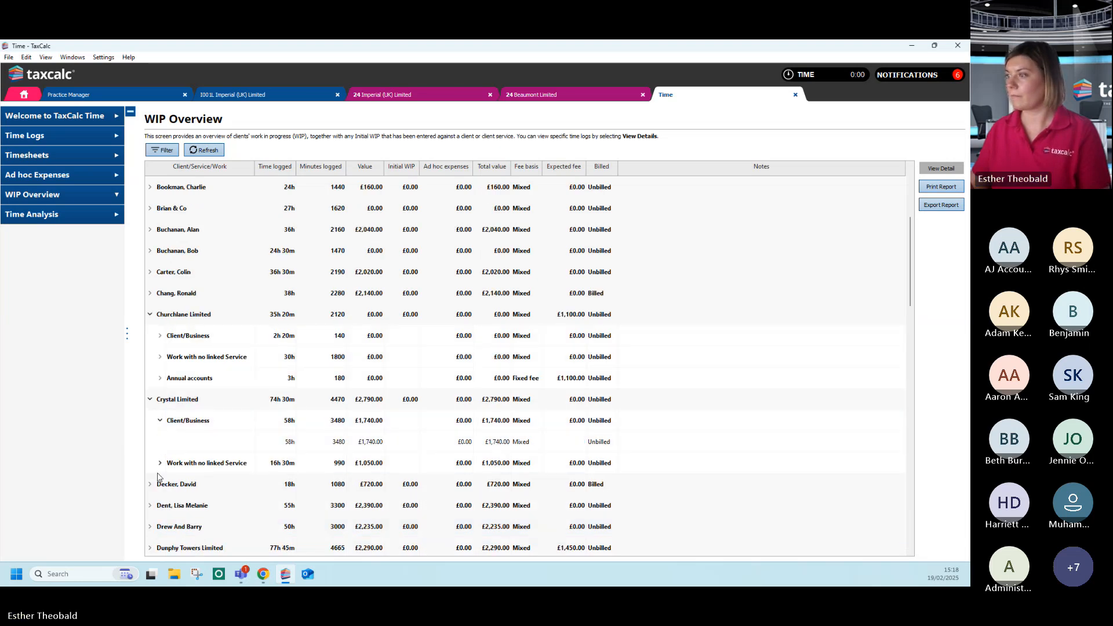
pyautogui.click(160, 464)
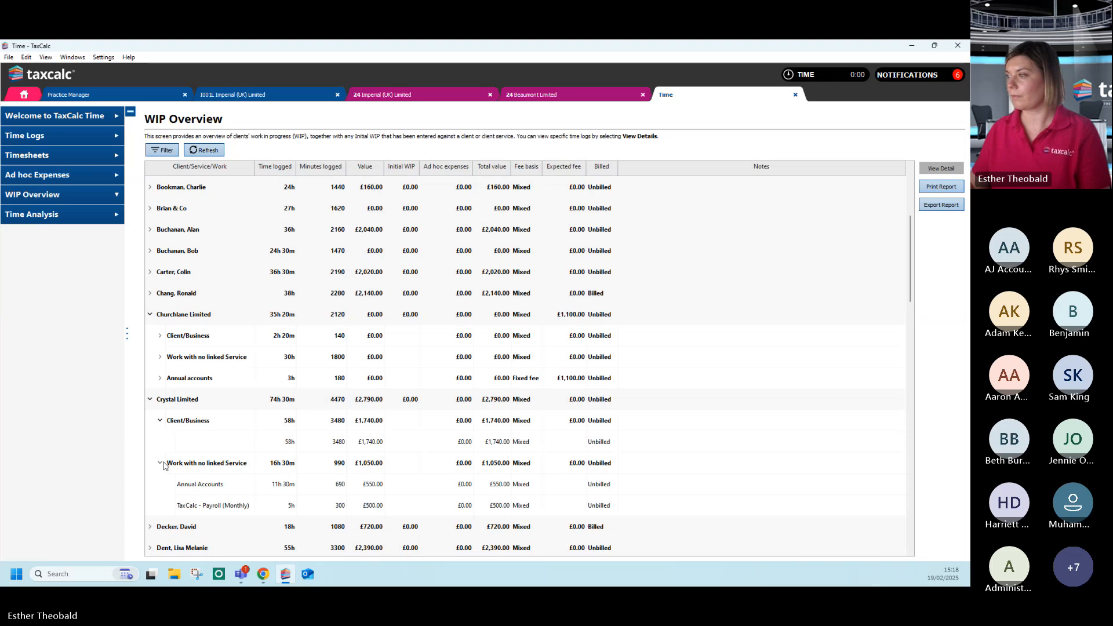
# Step: Mark both time logs of Crystal Limited's Annual Accounts work as billed with the bill date 19/02/2025
pyautogui.click(365, 488)
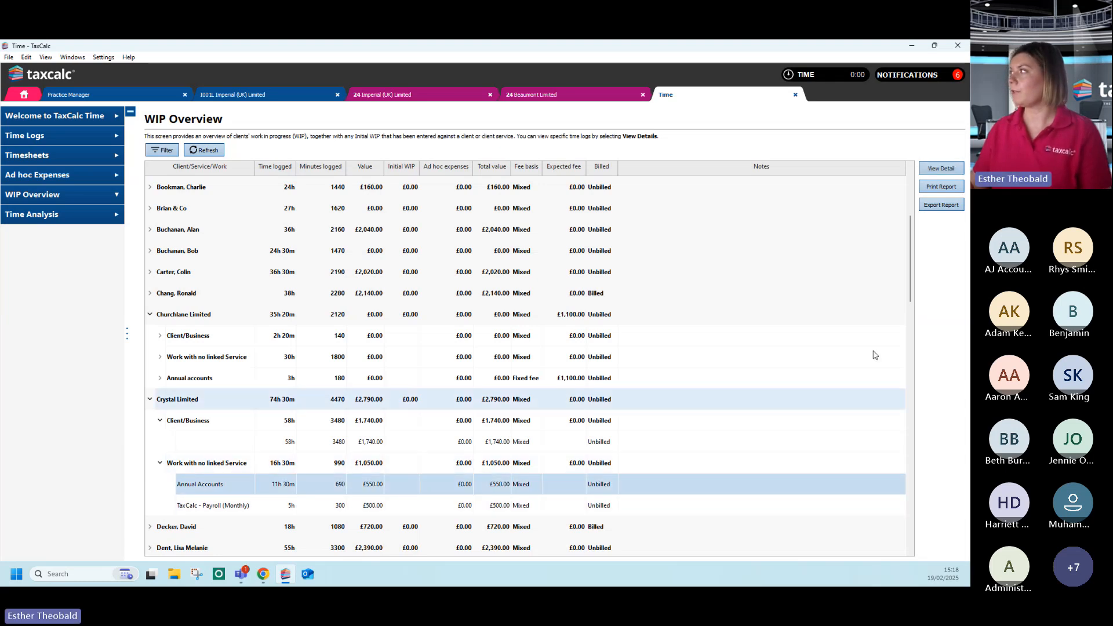
pyautogui.click(941, 168)
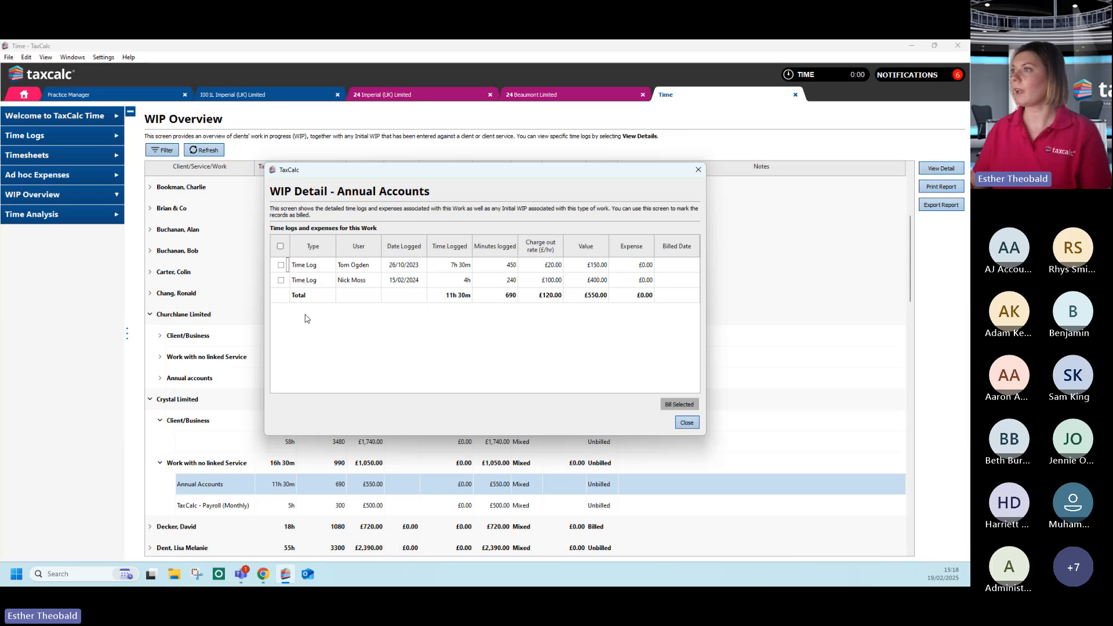
pyautogui.click(280, 265)
pyautogui.click(281, 280)
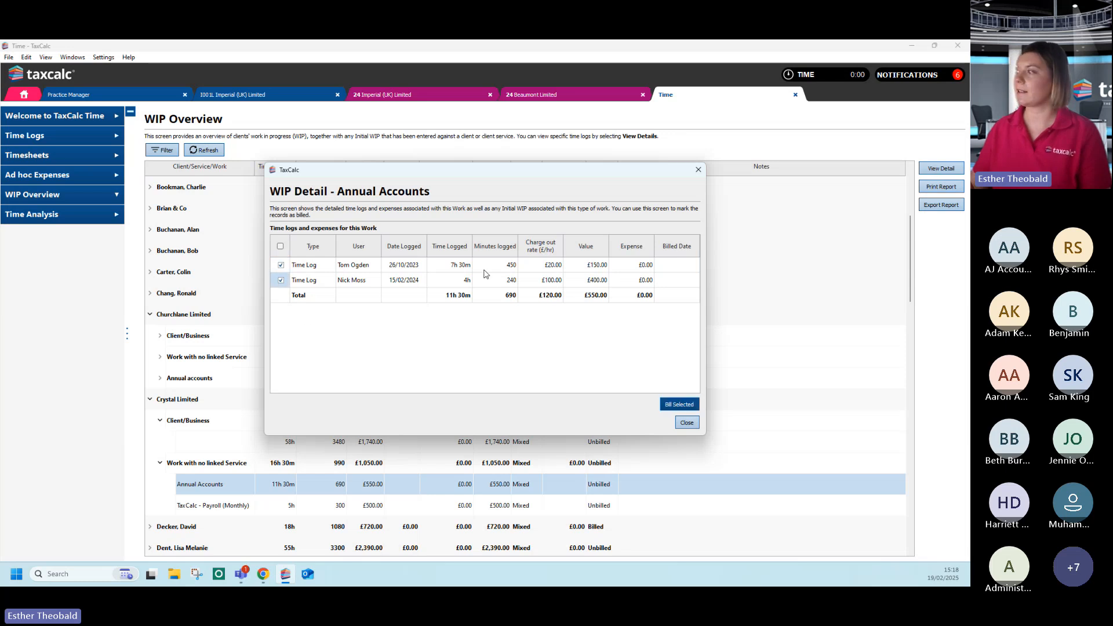
pyautogui.click(683, 405)
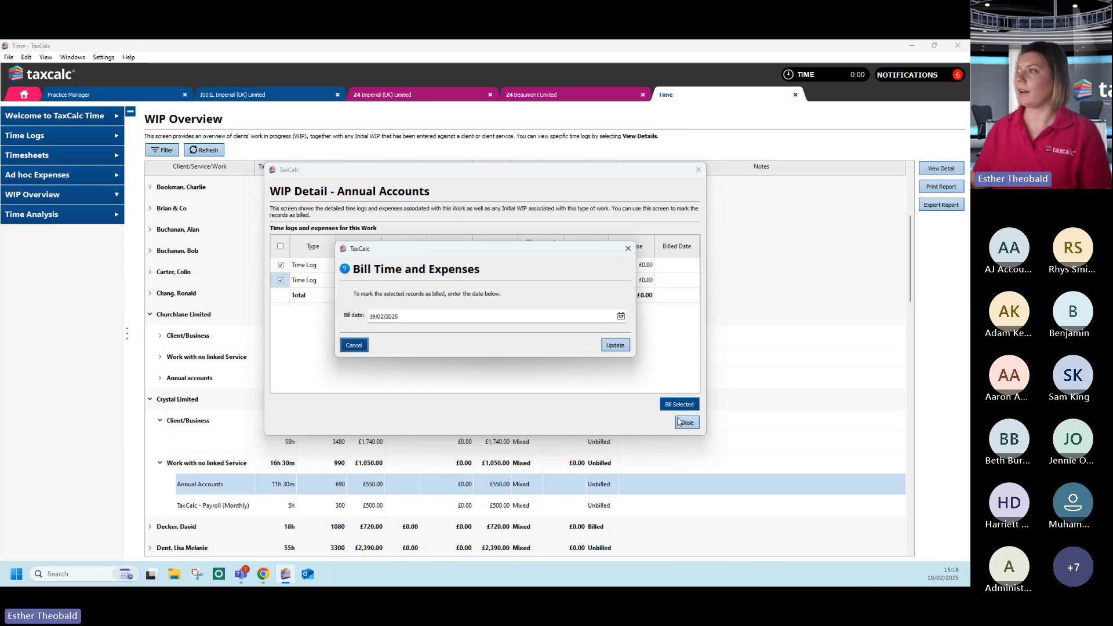
pyautogui.click(625, 343)
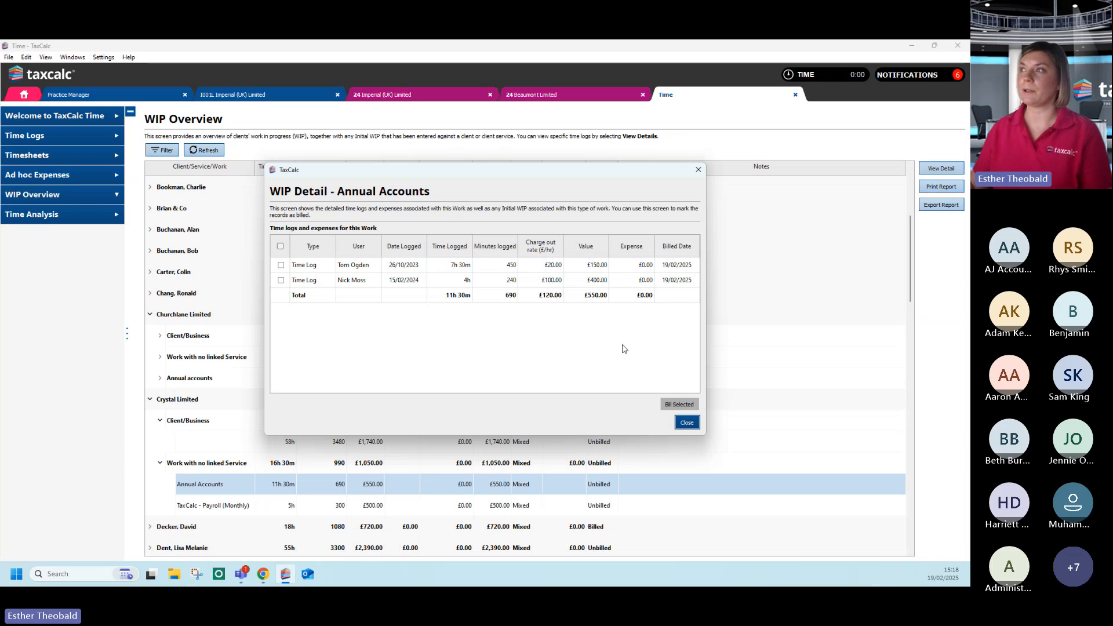
pyautogui.click(685, 423)
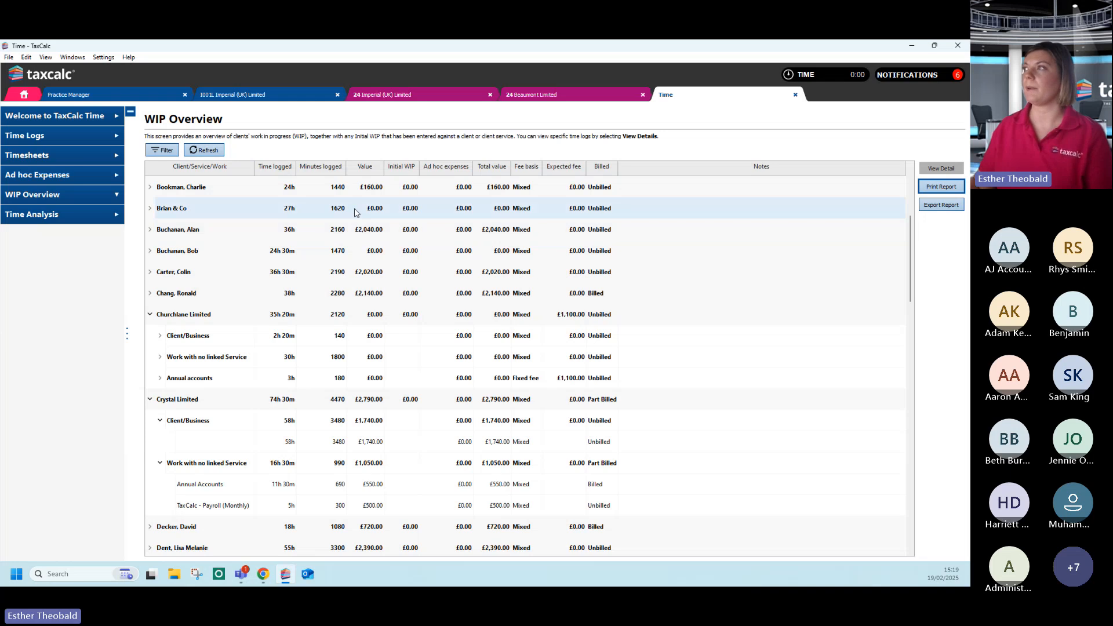
# Step: View the time analysis by client, by work and by user, and look through the second listed user's entries
pyautogui.click(94, 216)
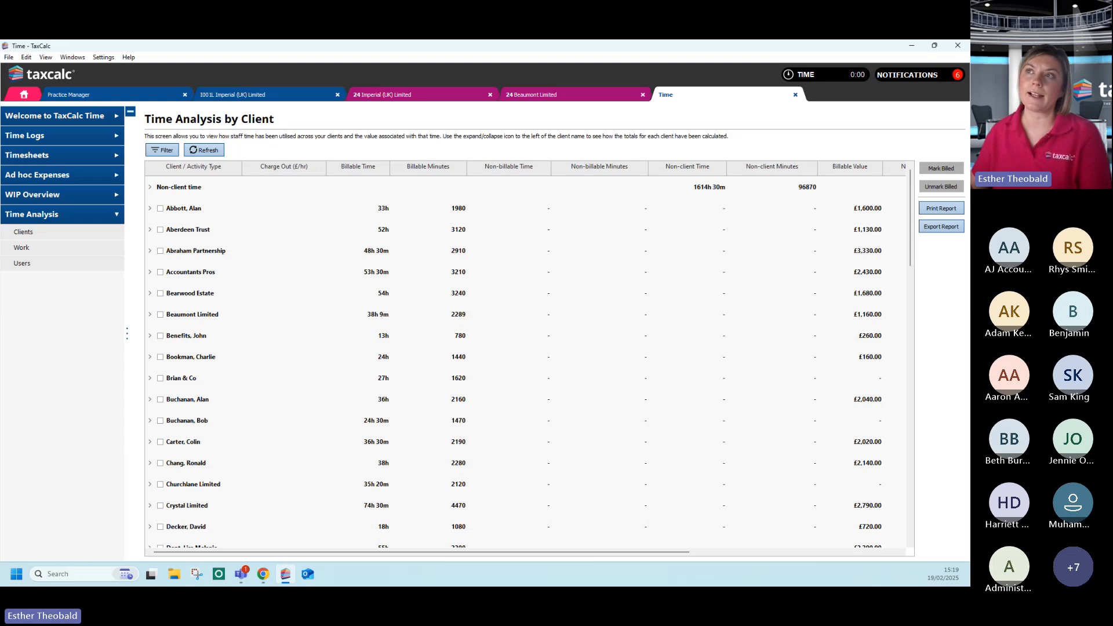
pyautogui.click(61, 246)
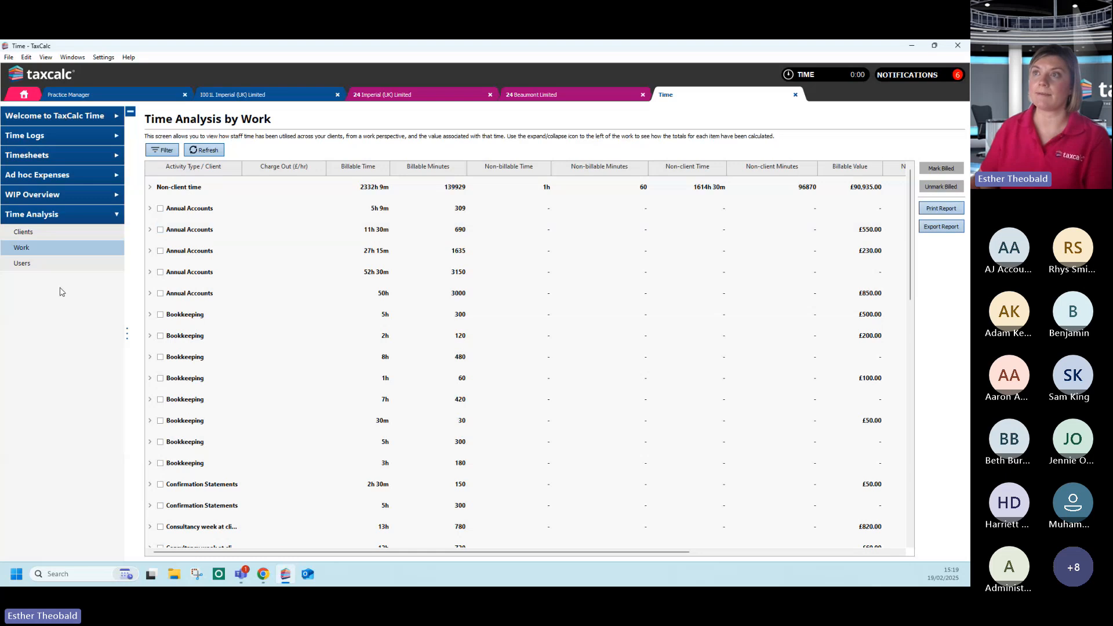
pyautogui.click(34, 268)
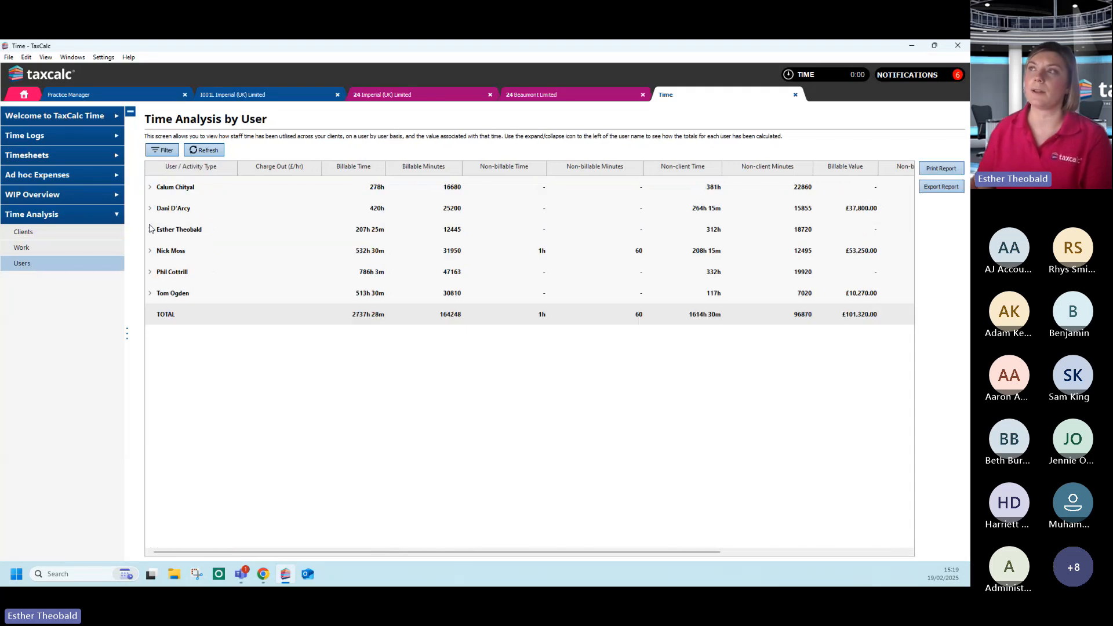
pyautogui.click(150, 208)
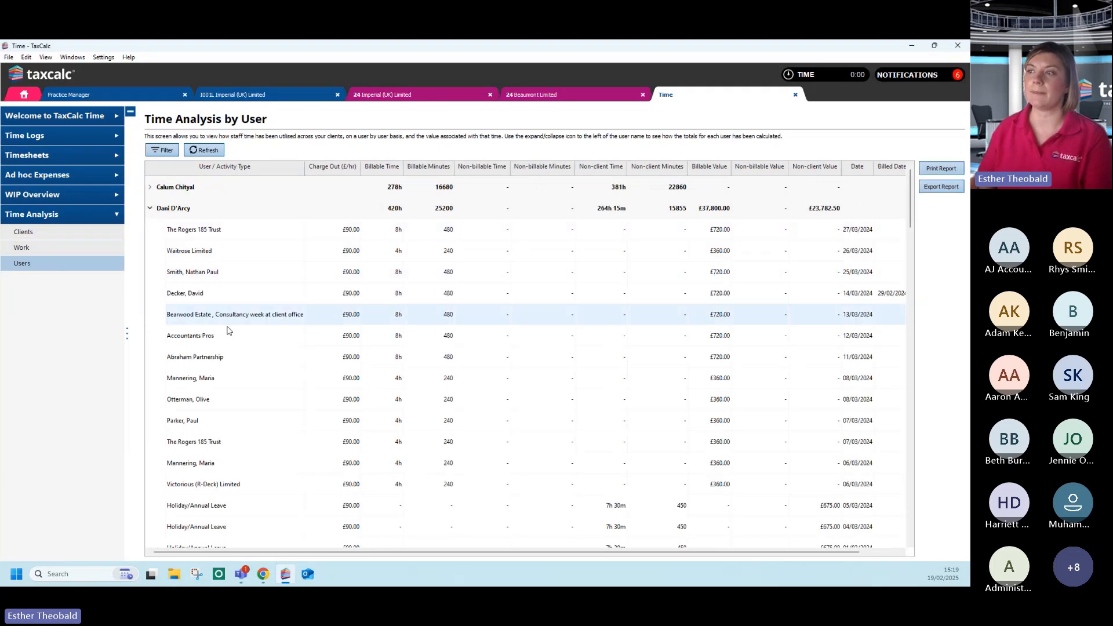
pyautogui.scroll(-2, 243, 443)
pyautogui.scroll(2, 243, 447)
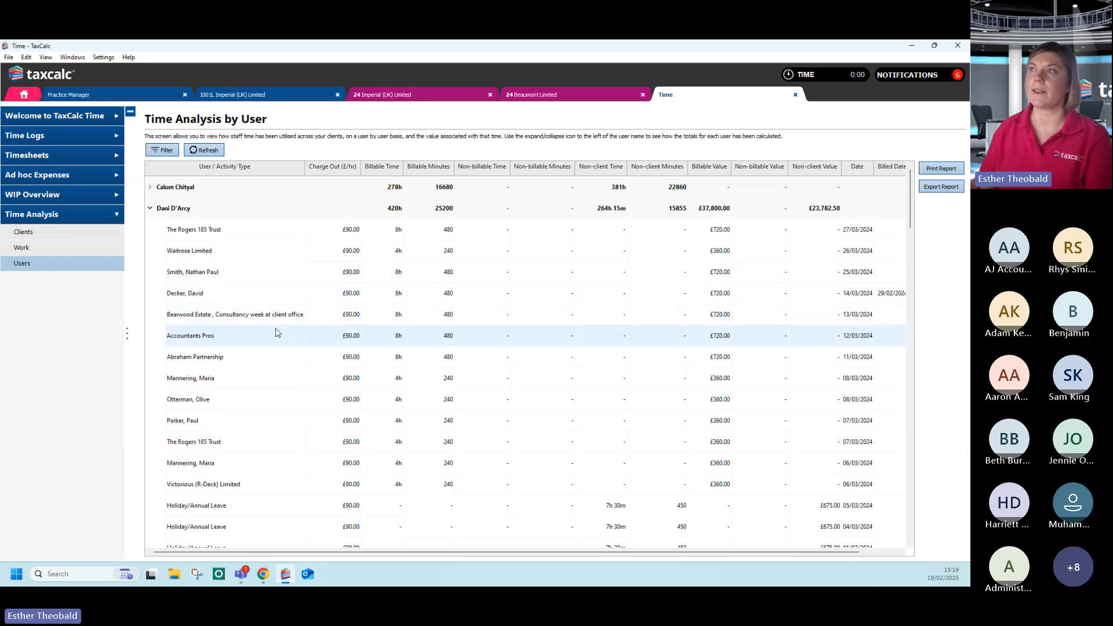
# Step: Show the filter options for the time analysis by user and check the user choices, keeping All users
pyautogui.click(155, 149)
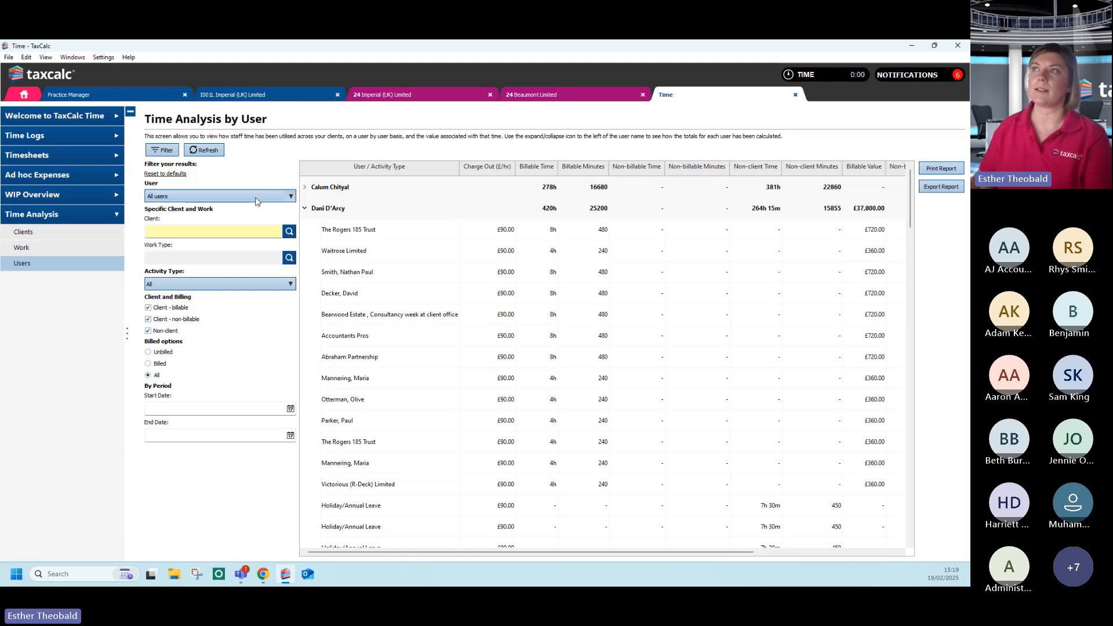
pyautogui.click(193, 196)
pyautogui.click(230, 170)
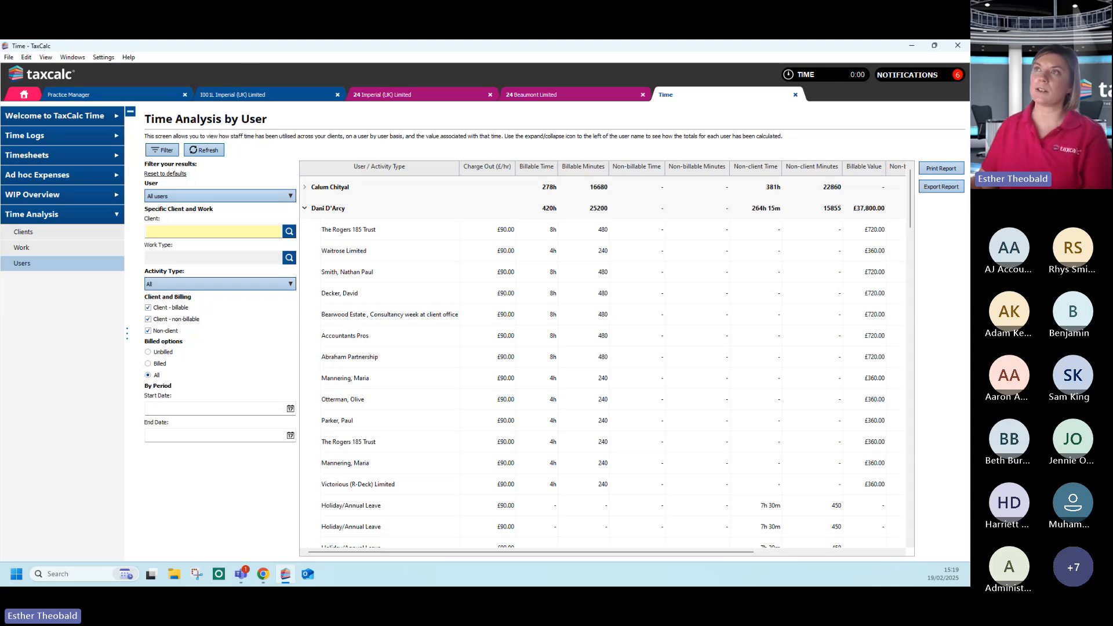
# Step: View the Work Management list in Practice Manager and examine the time logged against each work item
pyautogui.click(87, 99)
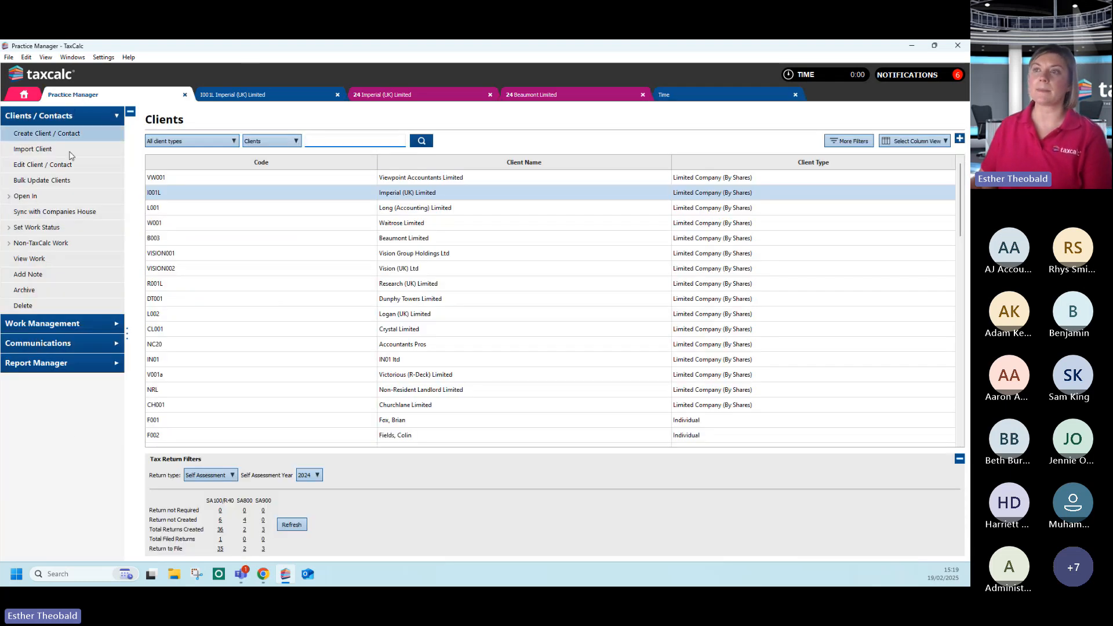
pyautogui.click(56, 319)
pyautogui.moveTo(488, 532); pyautogui.dragTo(602, 532)
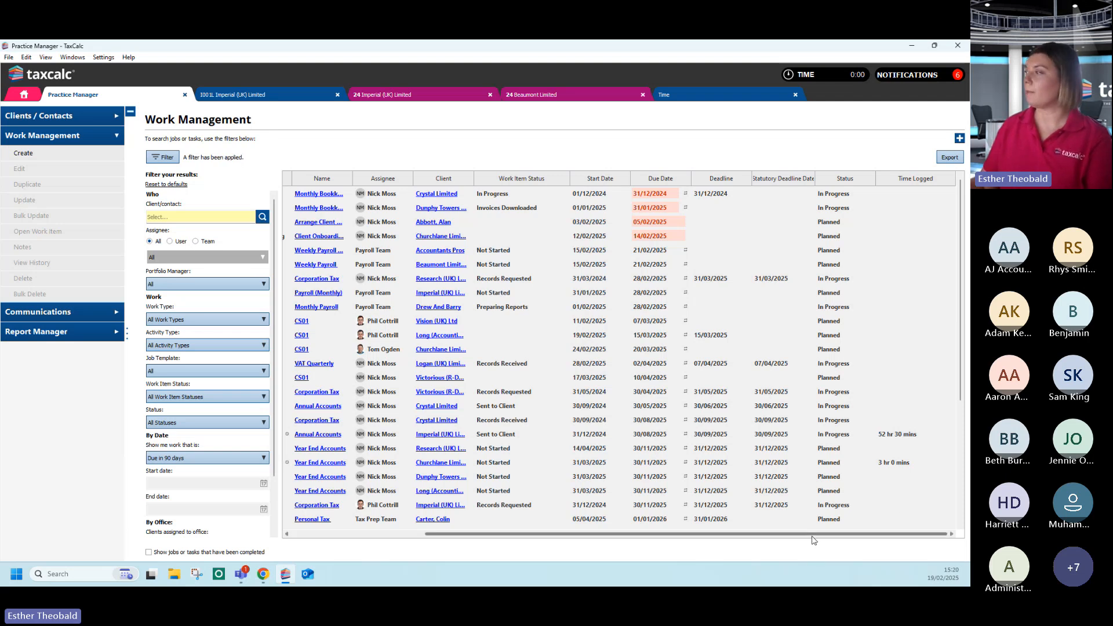
pyautogui.moveTo(813, 536)
pyautogui.mouseDown()
pyautogui.moveTo(719, 538)
pyautogui.moveTo(827, 537)
pyautogui.mouseUp()
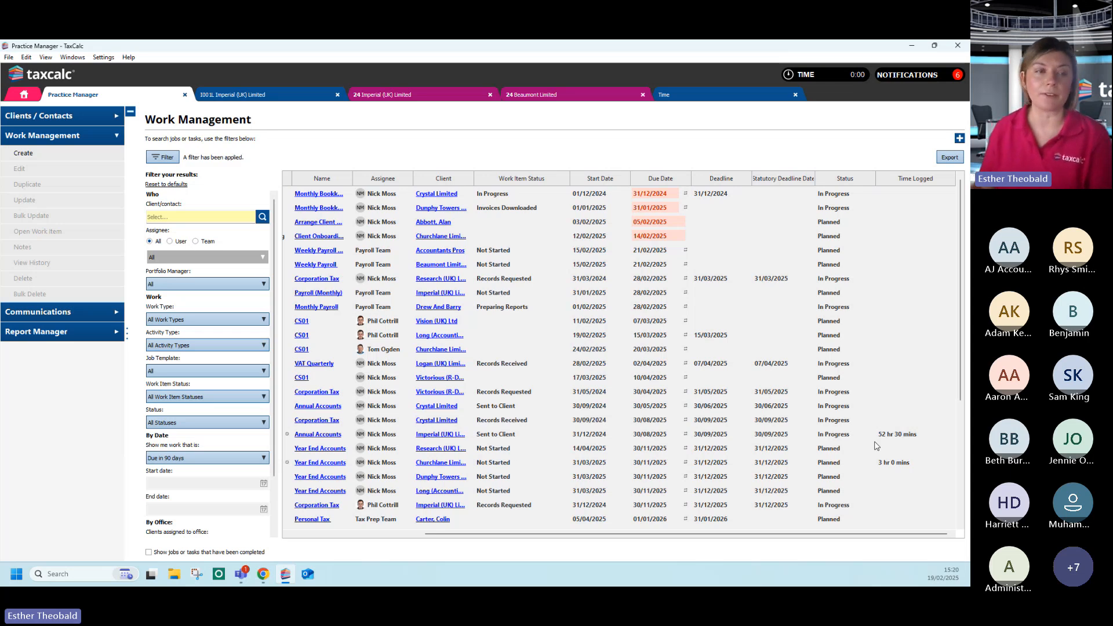
pyautogui.moveTo(852, 534); pyautogui.dragTo(714, 553)
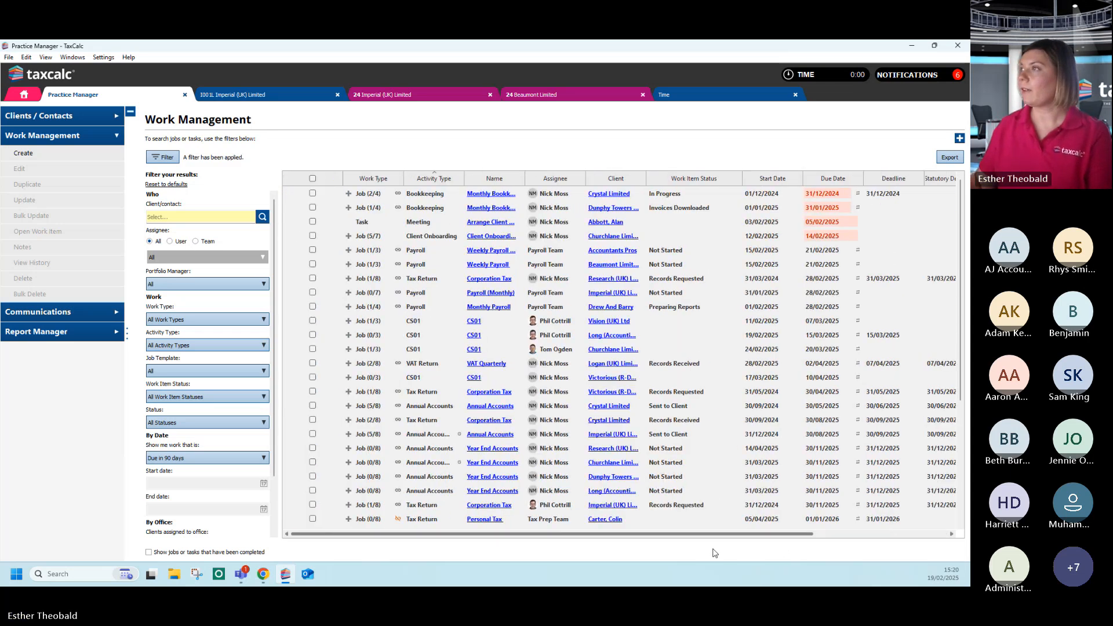
# Step: Close the Time view and the open Imperial (UK) Limited and Beaumont Limited records, keeping only Practice Manager open
pyautogui.click(795, 95)
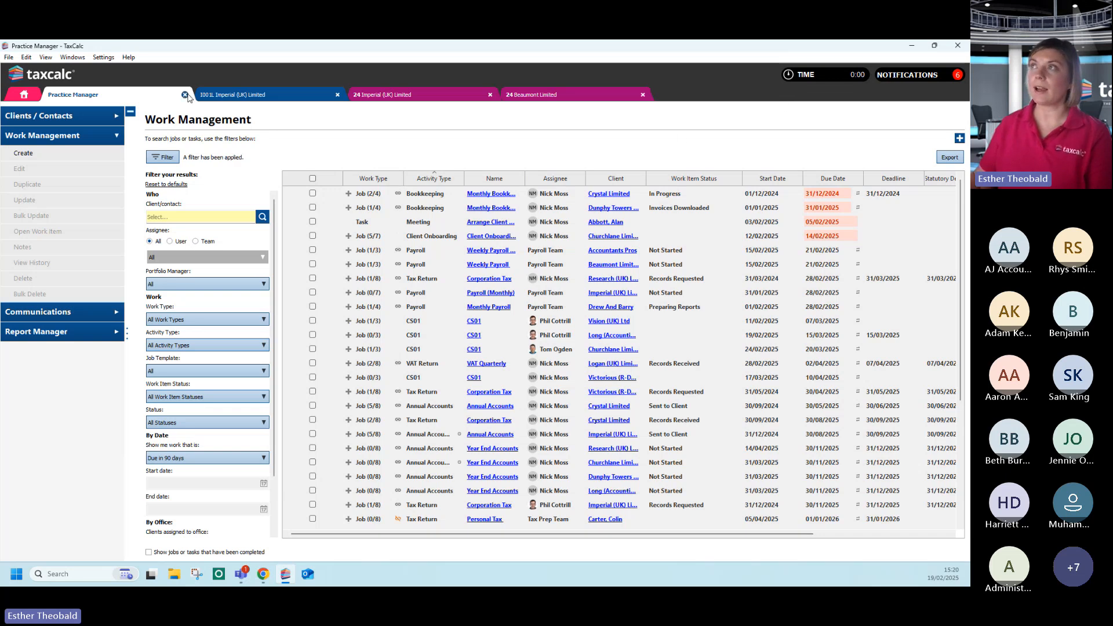
pyautogui.click(642, 94)
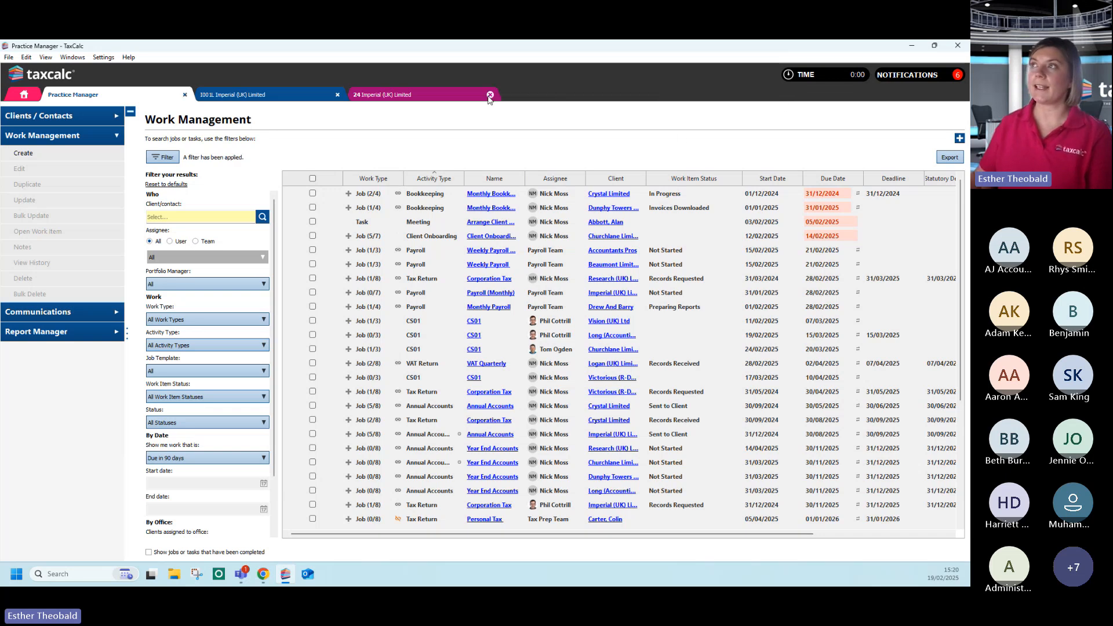
pyautogui.click(490, 94)
pyautogui.click(338, 96)
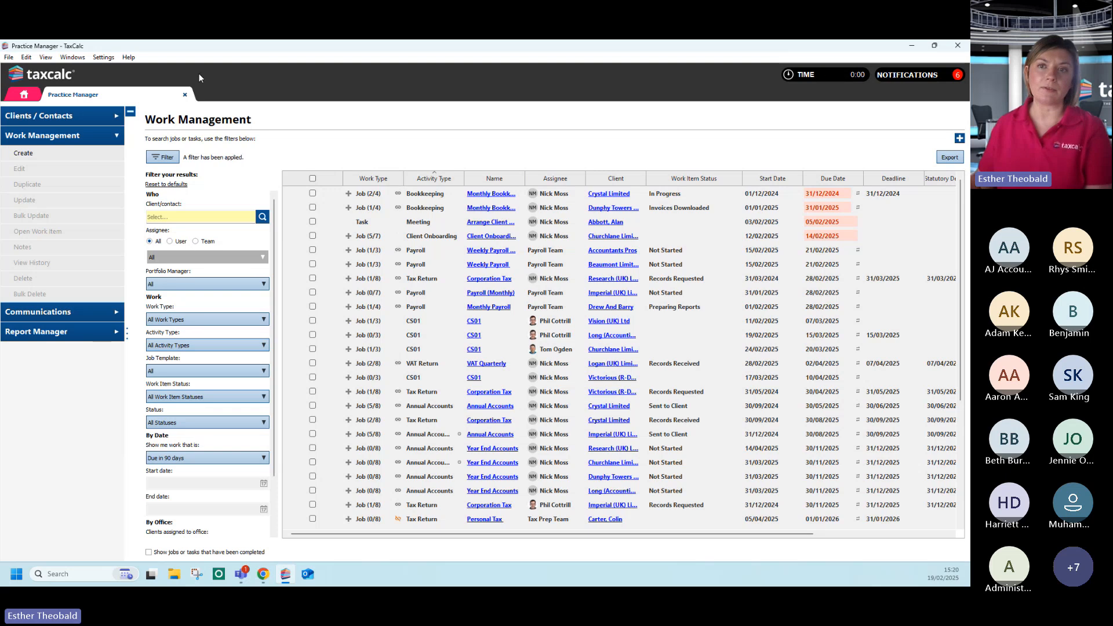